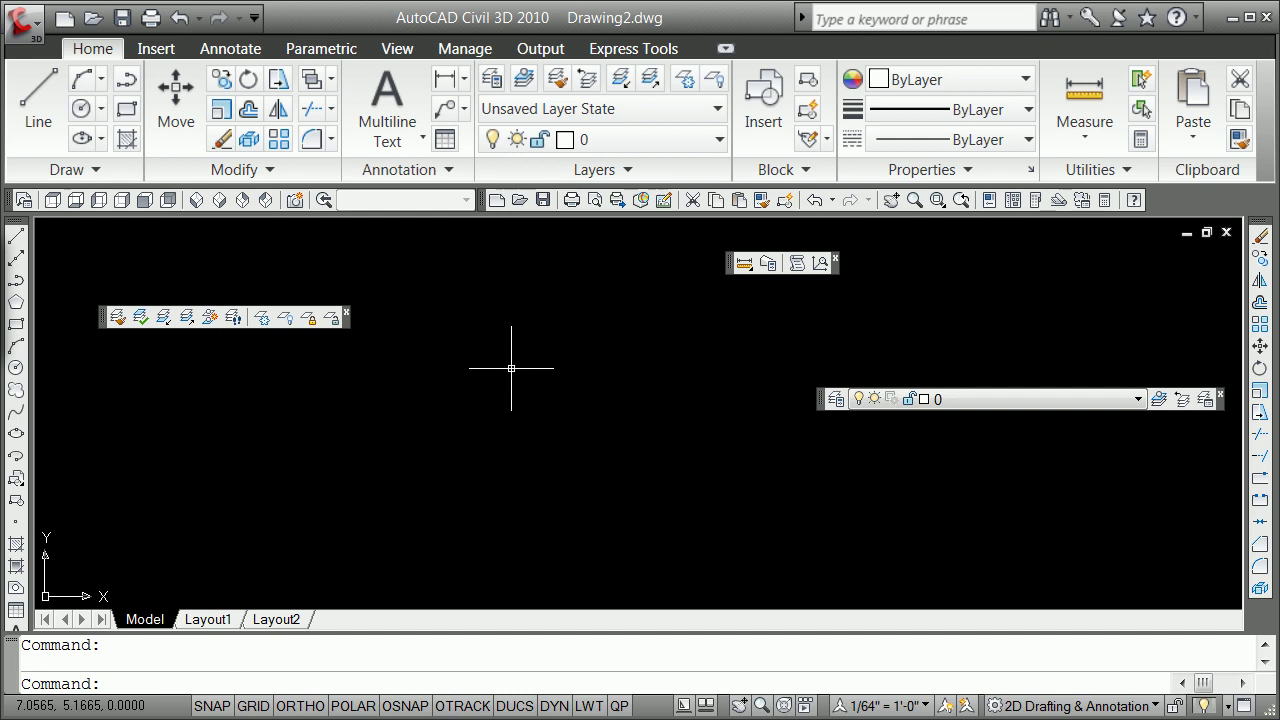
# Try the SHEETMANAGER command, which is rejected as unknown, then go to the View ribbon tab
pyautogui.write('SHEETMANAGER')
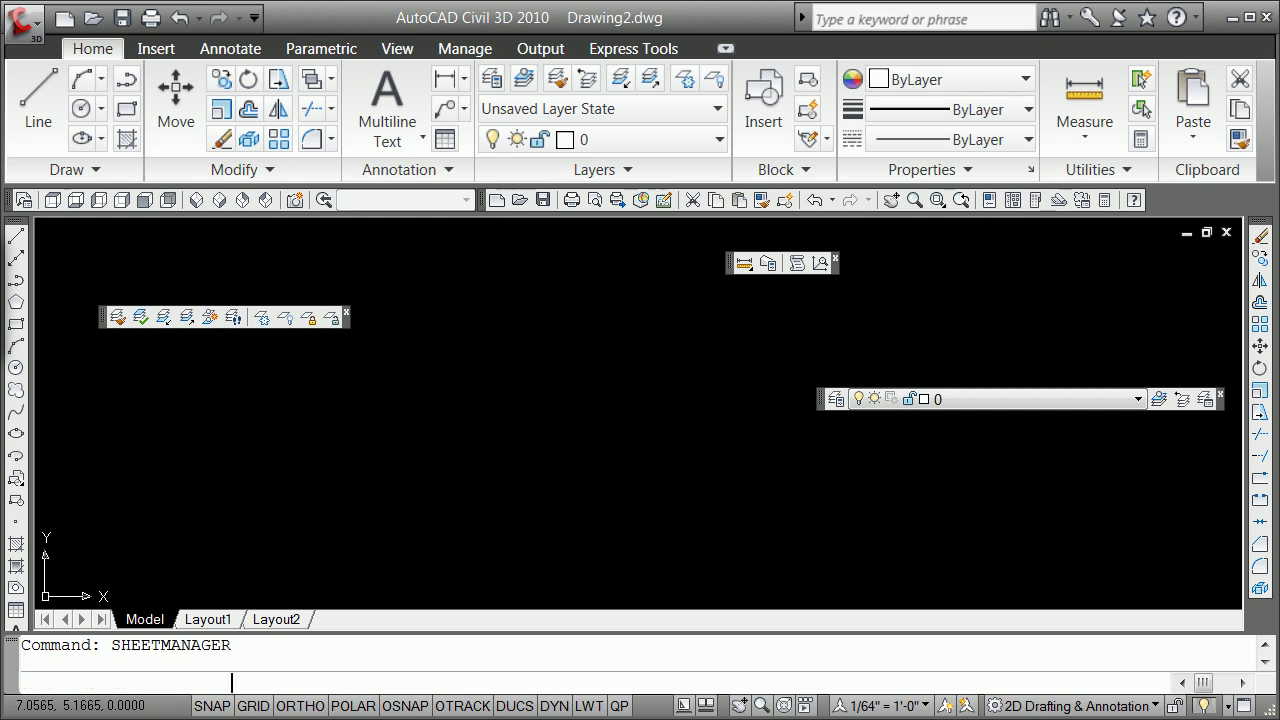
pyautogui.press('Return')
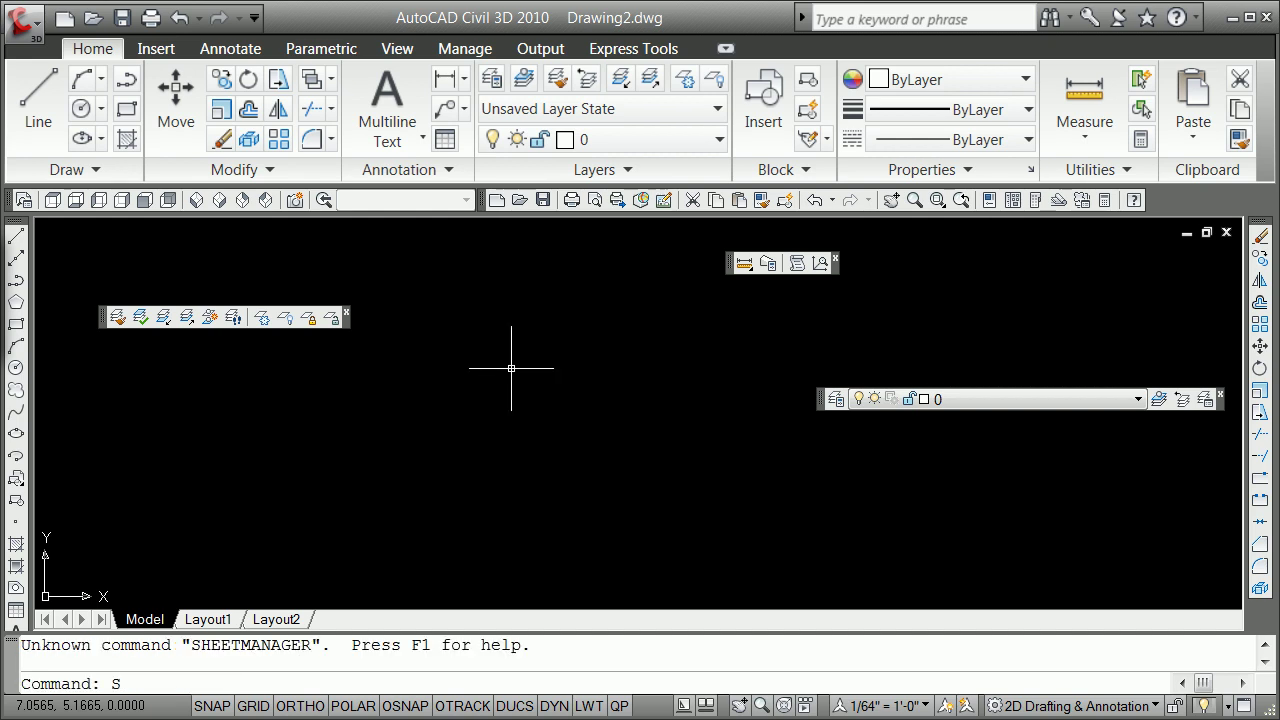
pyautogui.press('BackSpace')
pyautogui.click(462, 51)
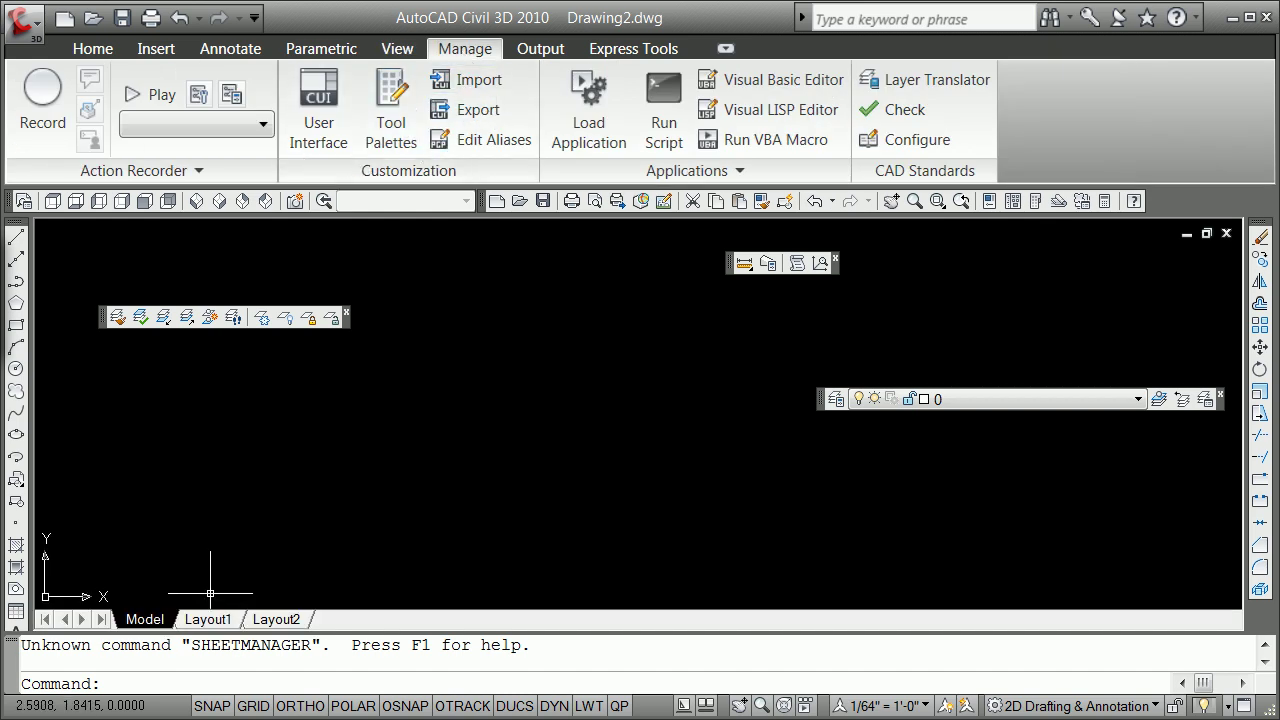
pyautogui.click(397, 48)
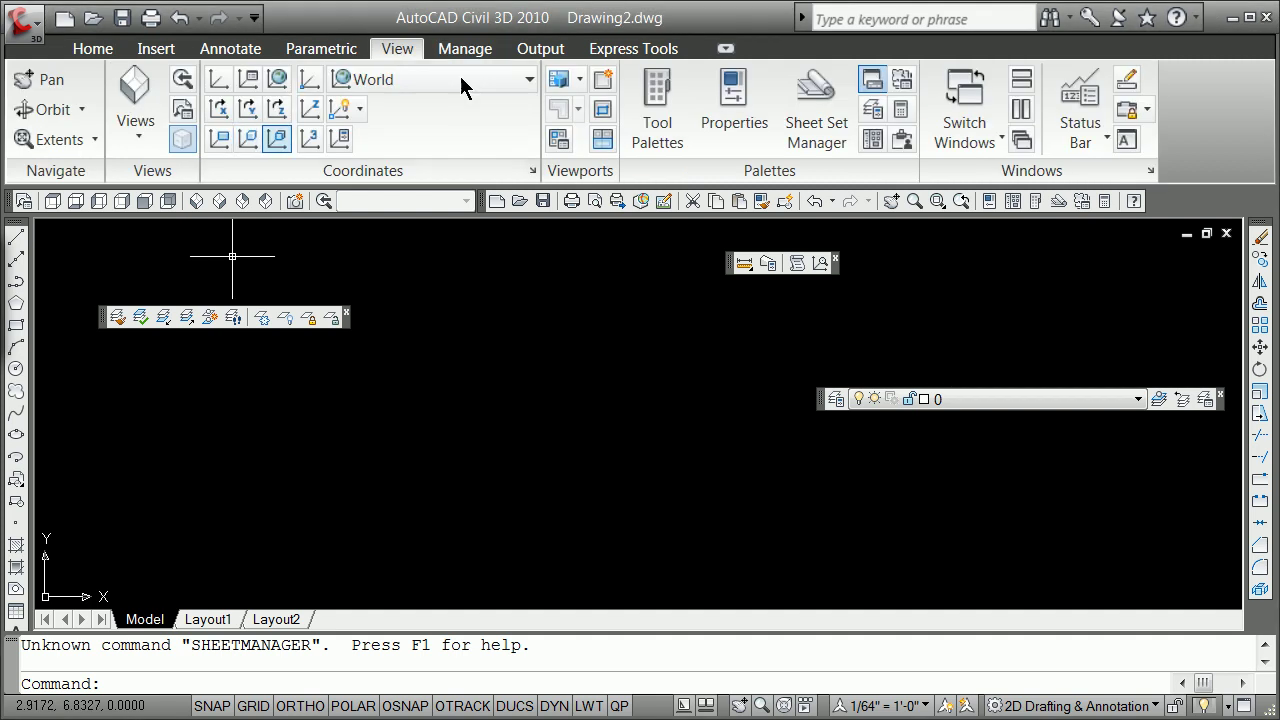
# Open the Sheet Set Manager palette, move it left, and load New Sheet Set (1).dst
pyautogui.click(818, 95)
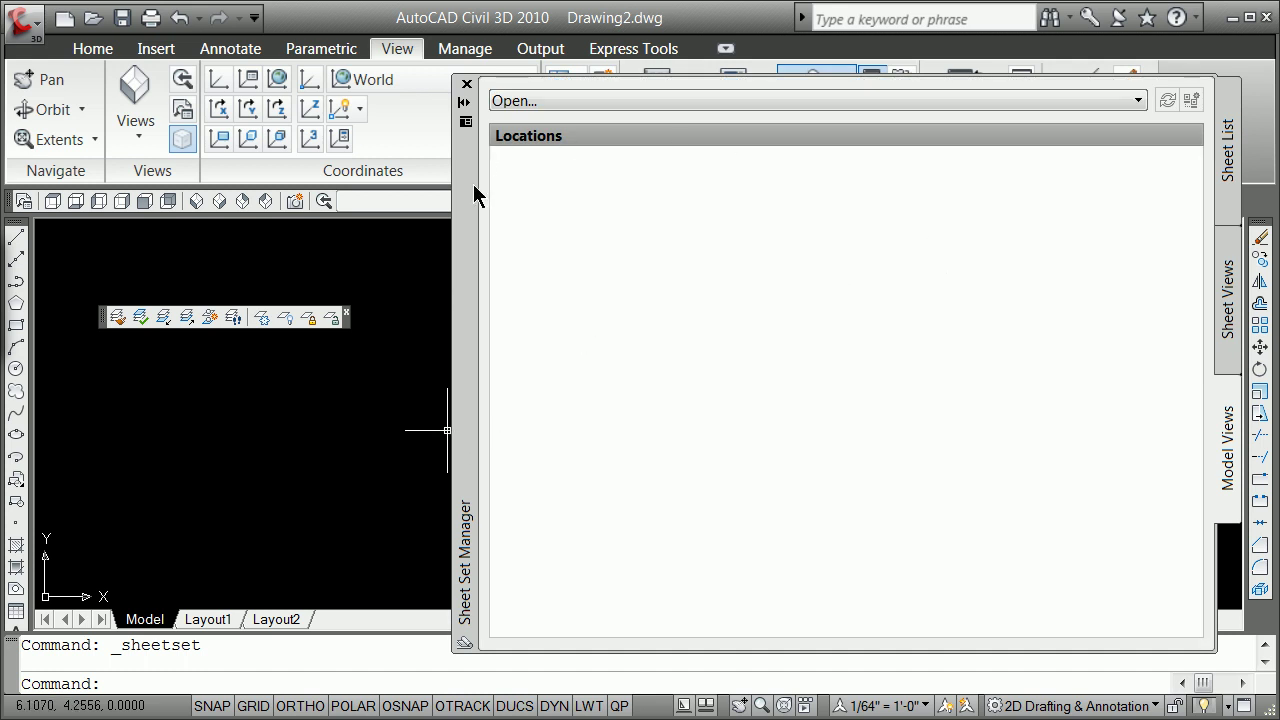
pyautogui.moveTo(471, 188); pyautogui.dragTo(327, 185)
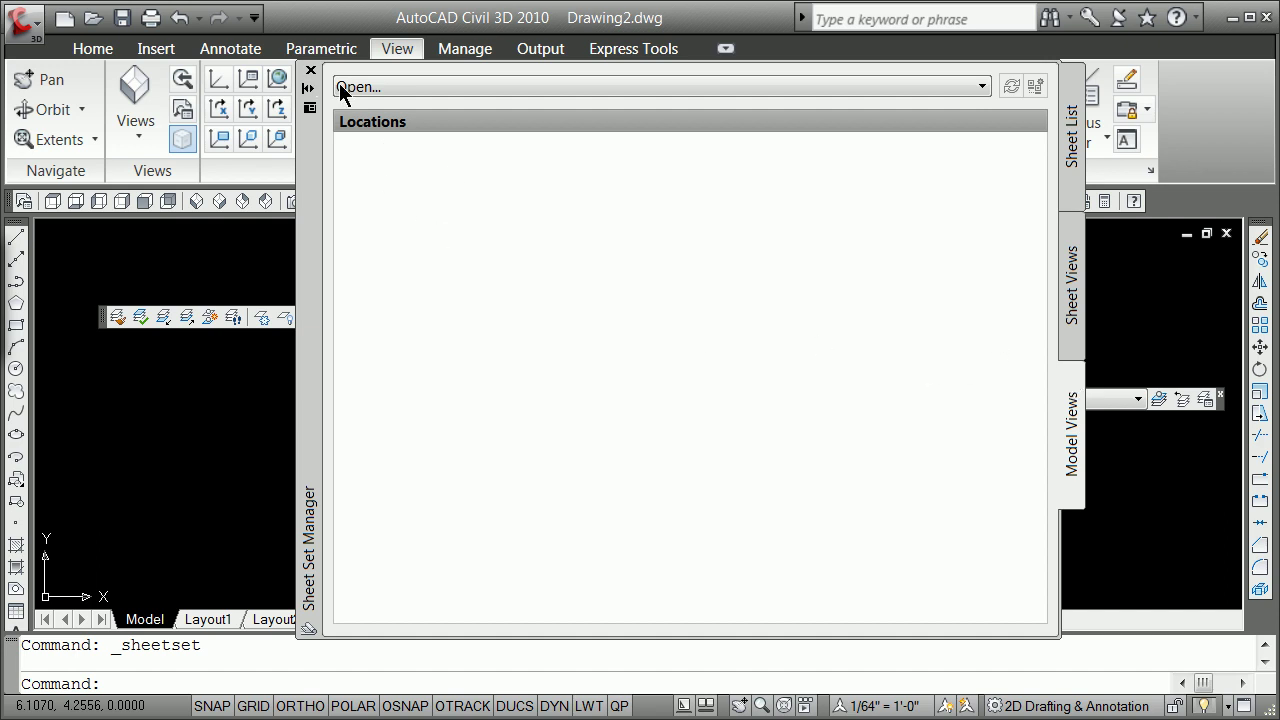
pyautogui.click(979, 87)
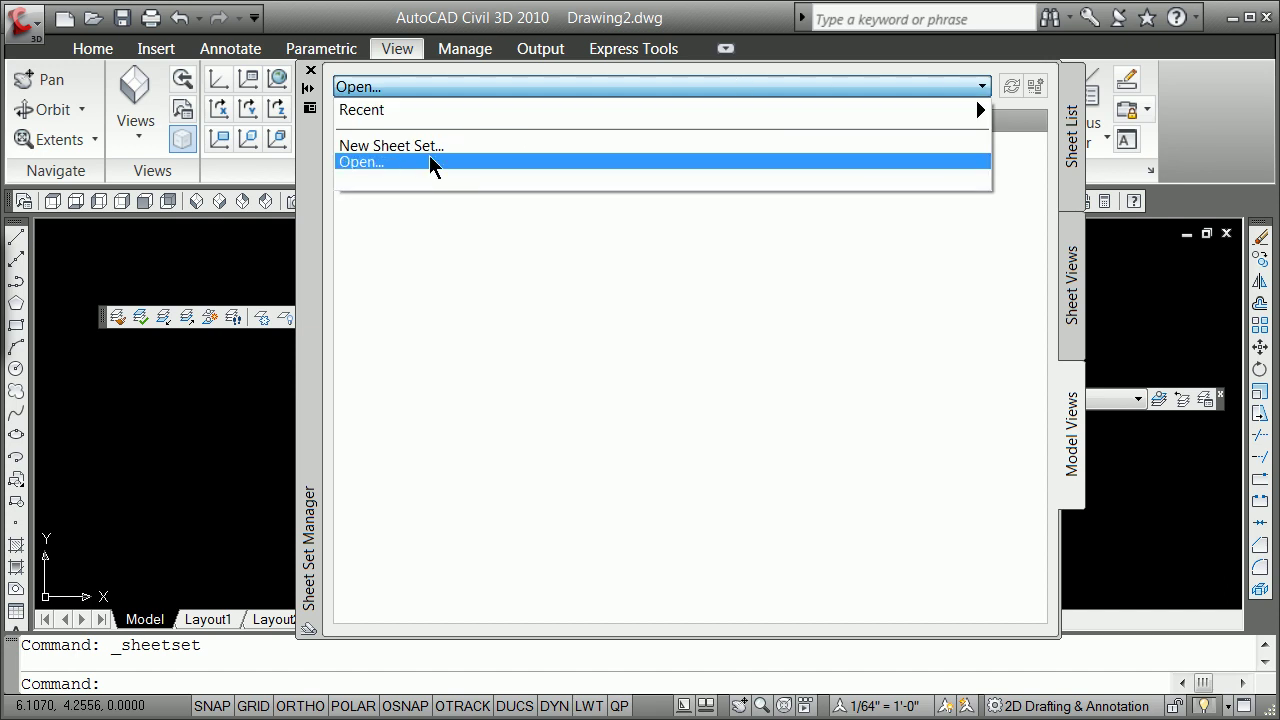
pyautogui.click(379, 163)
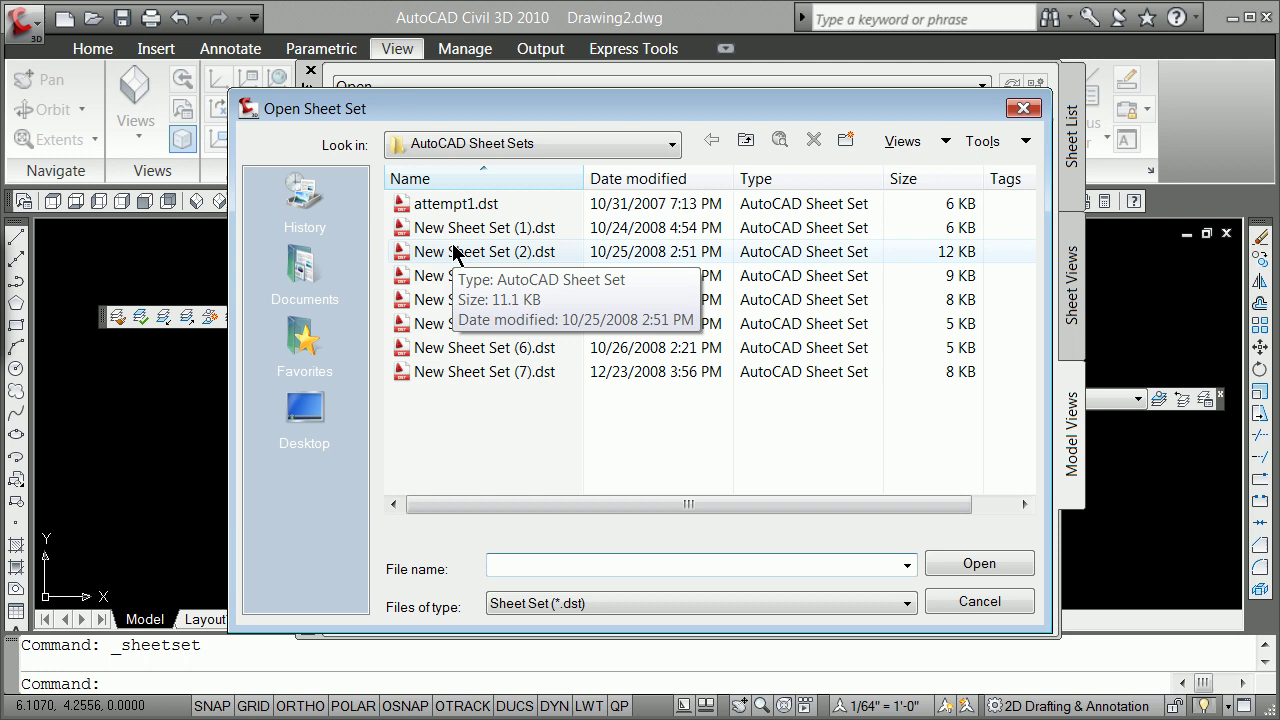
pyautogui.click(466, 229)
pyautogui.click(1005, 563)
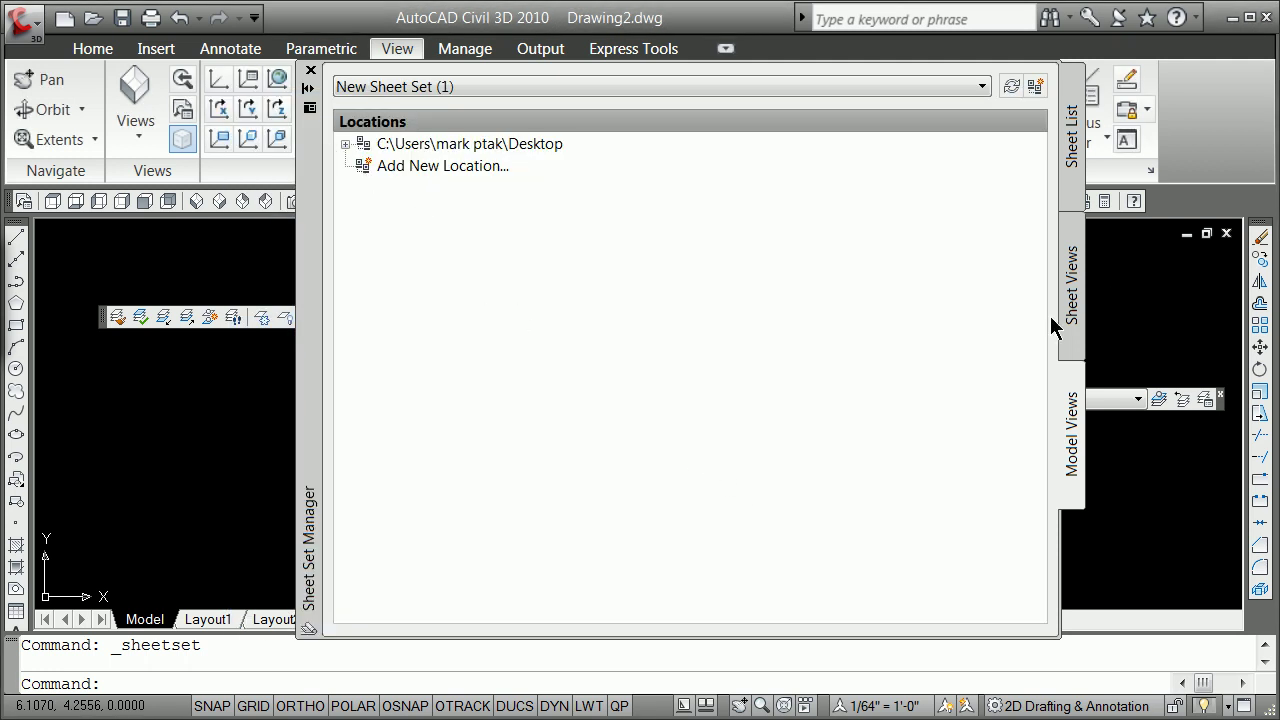
# Start Add New Location under Model Views, cancel once, then bring up the option again
pyautogui.click(360, 145)
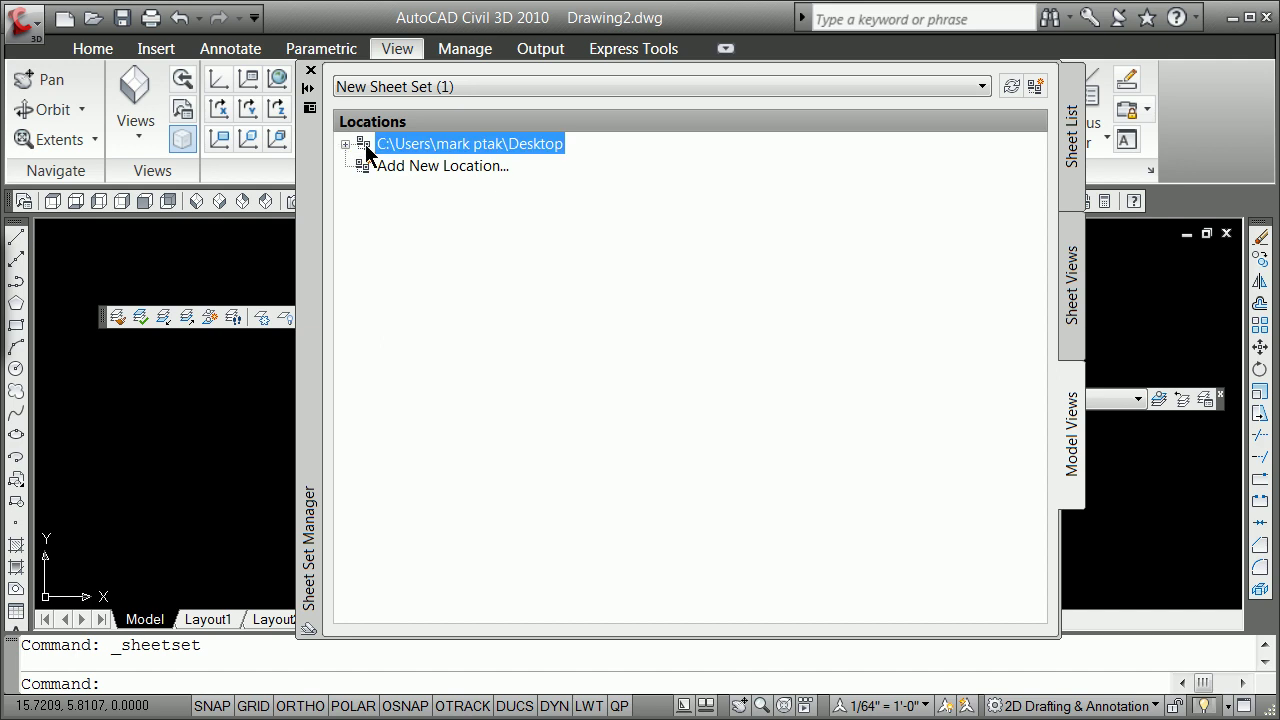
pyautogui.click(376, 164)
pyautogui.rightClick(378, 172)
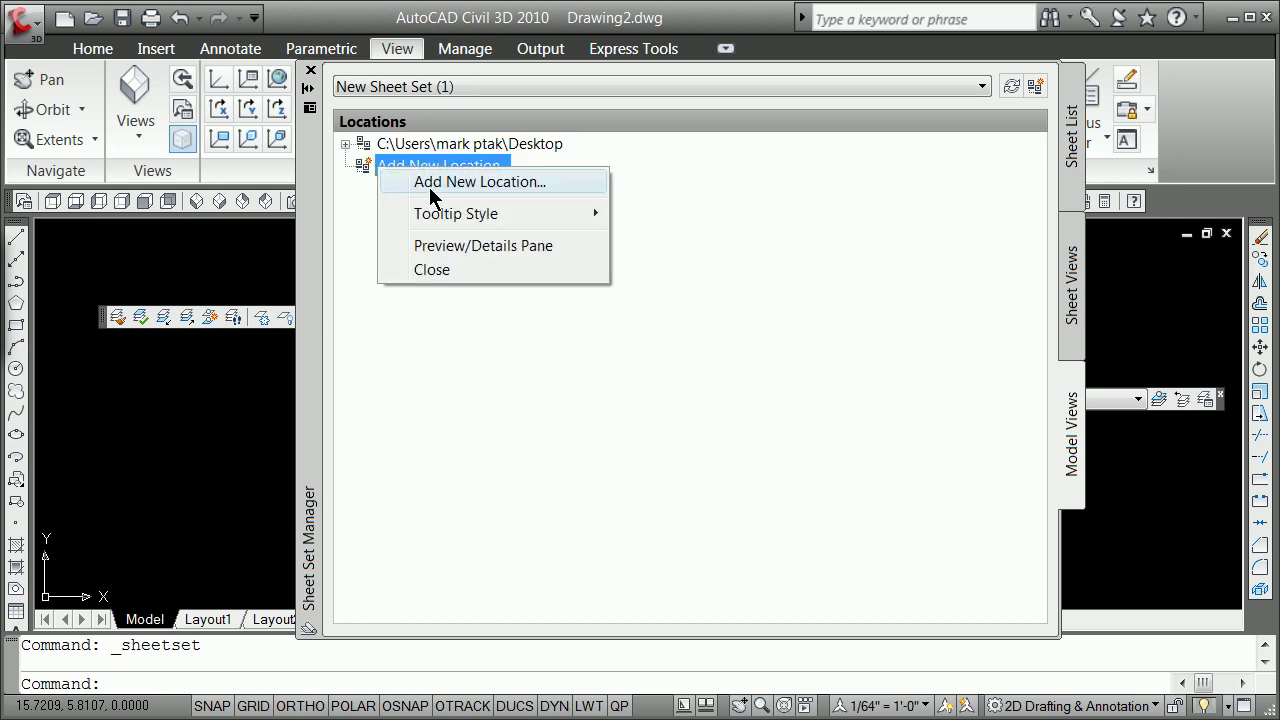
pyautogui.click(430, 181)
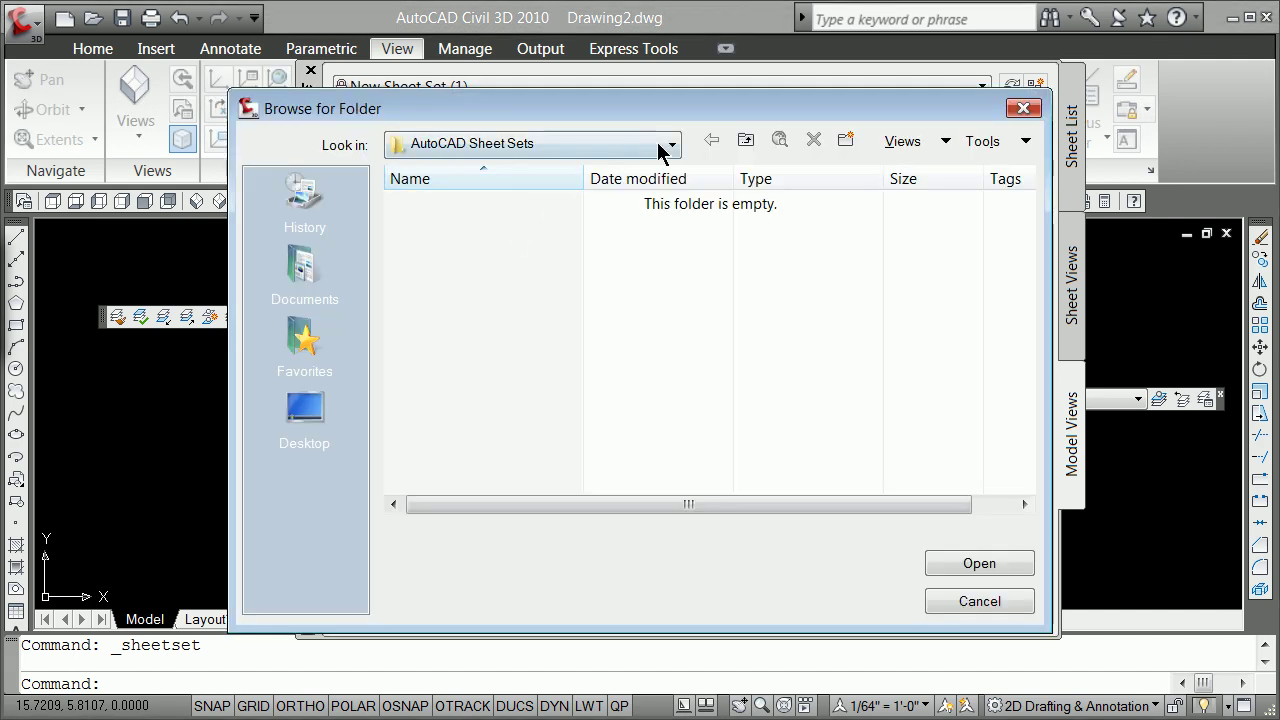
pyautogui.click(979, 601)
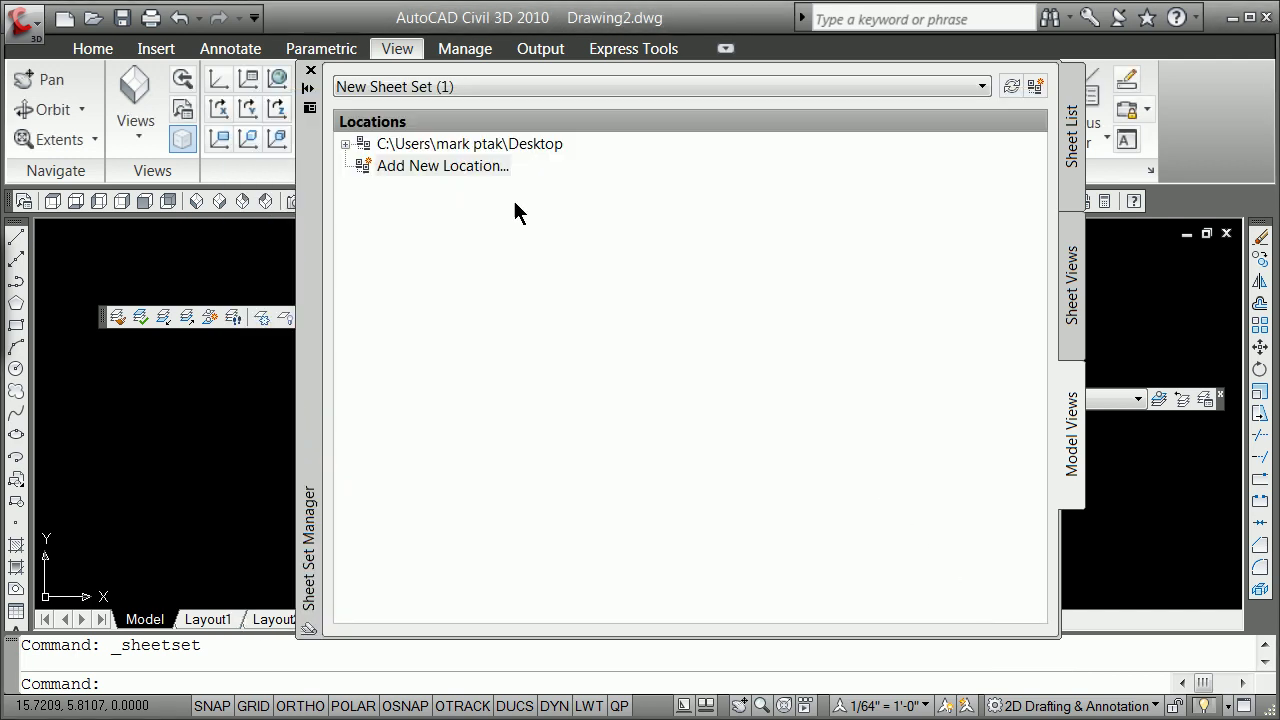
pyautogui.click(1066, 185)
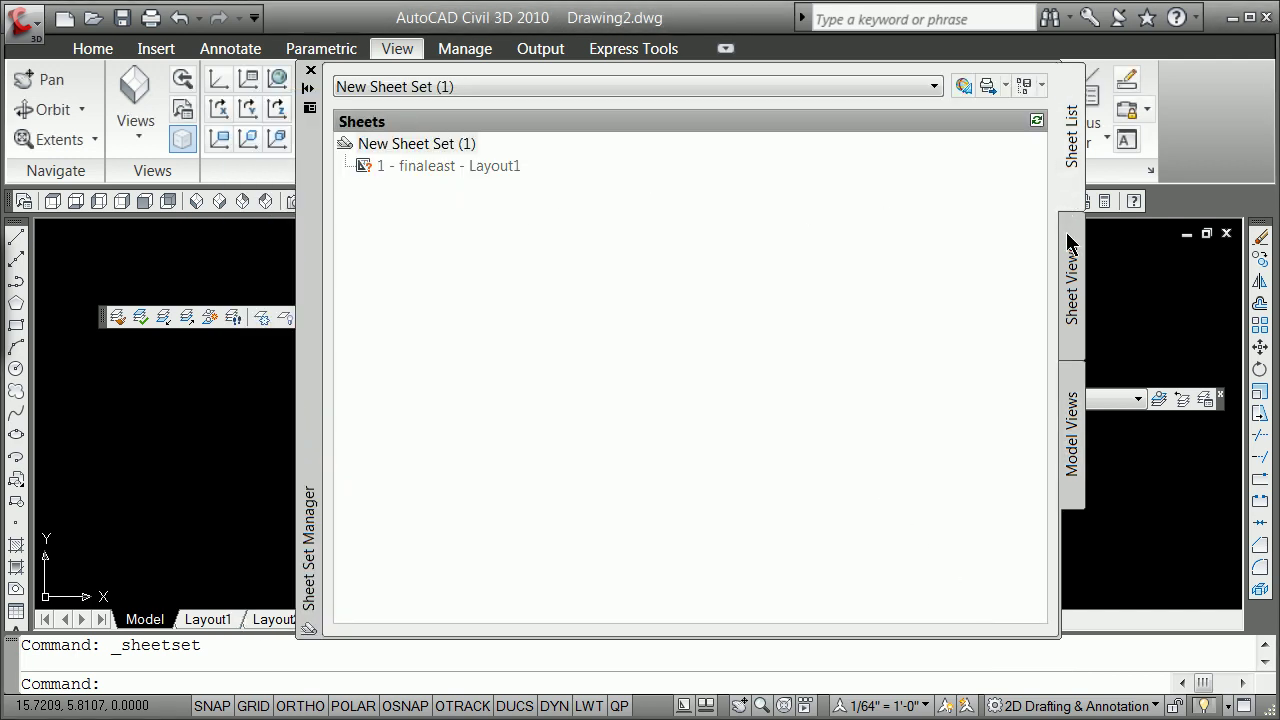
pyautogui.click(1067, 305)
pyautogui.click(1074, 392)
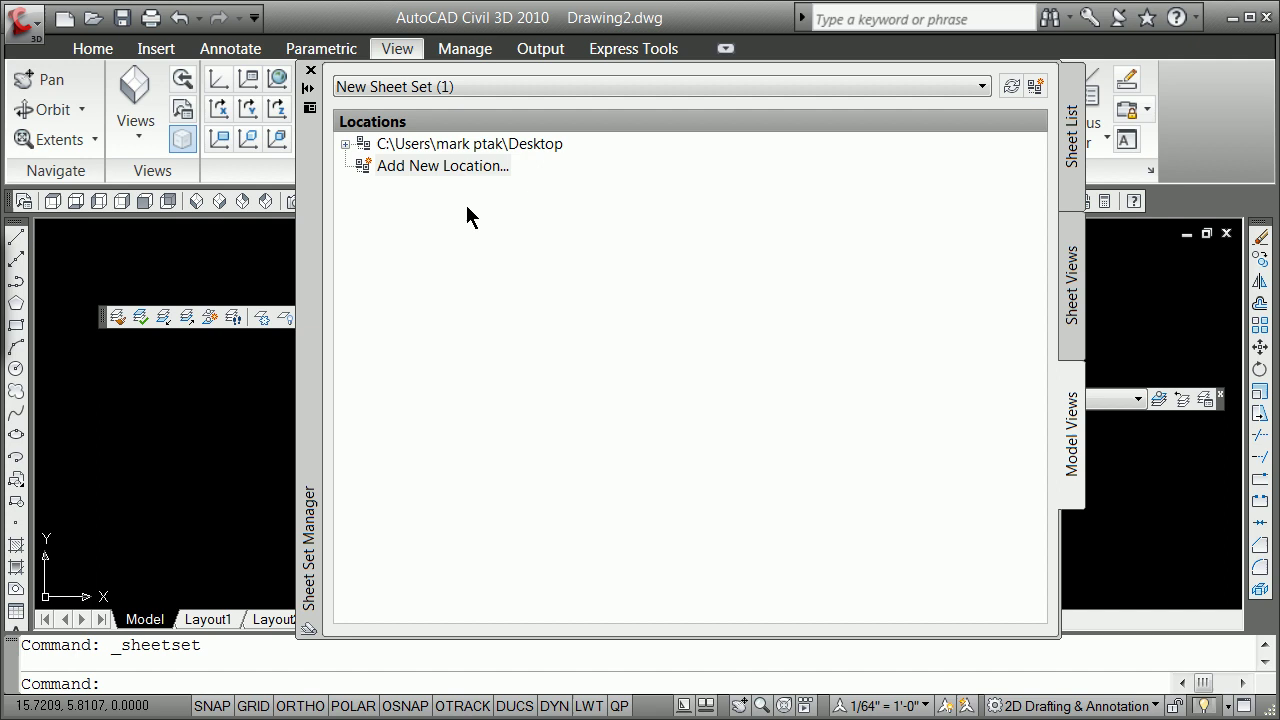
pyautogui.click(391, 168)
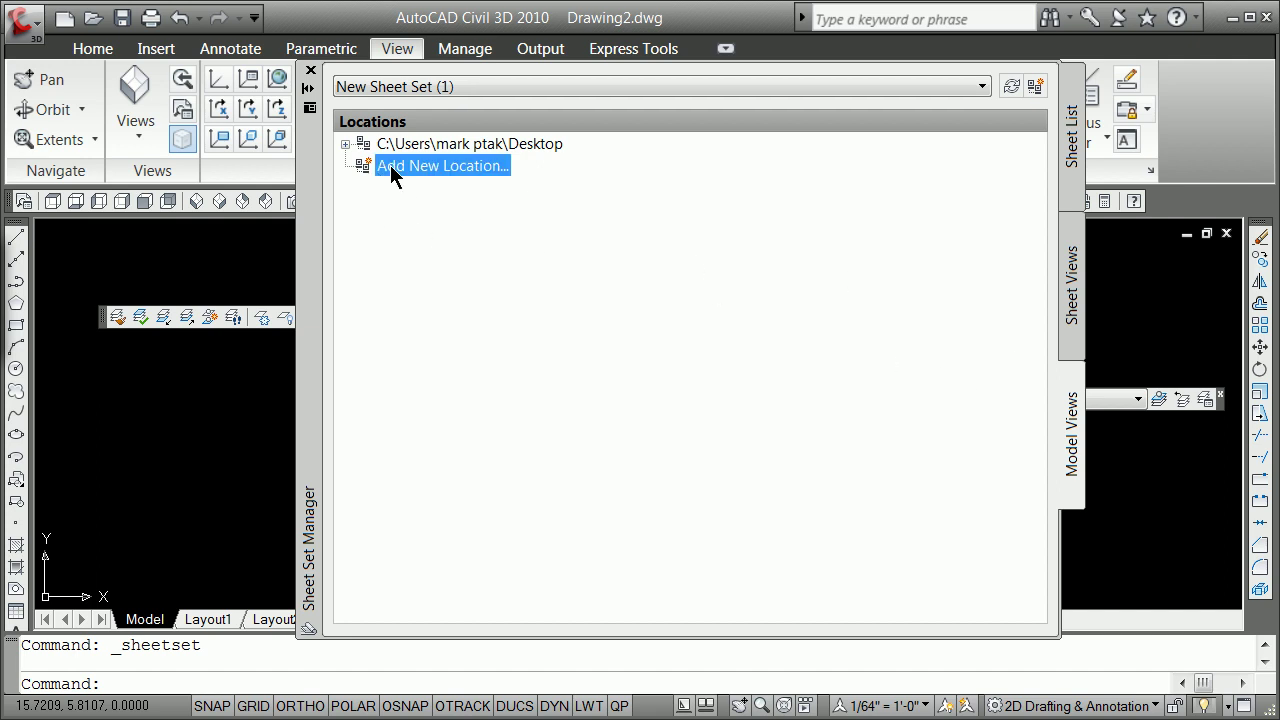
pyautogui.rightClick(443, 172)
# Add the Documents folder as a new model view location
pyautogui.click(520, 186)
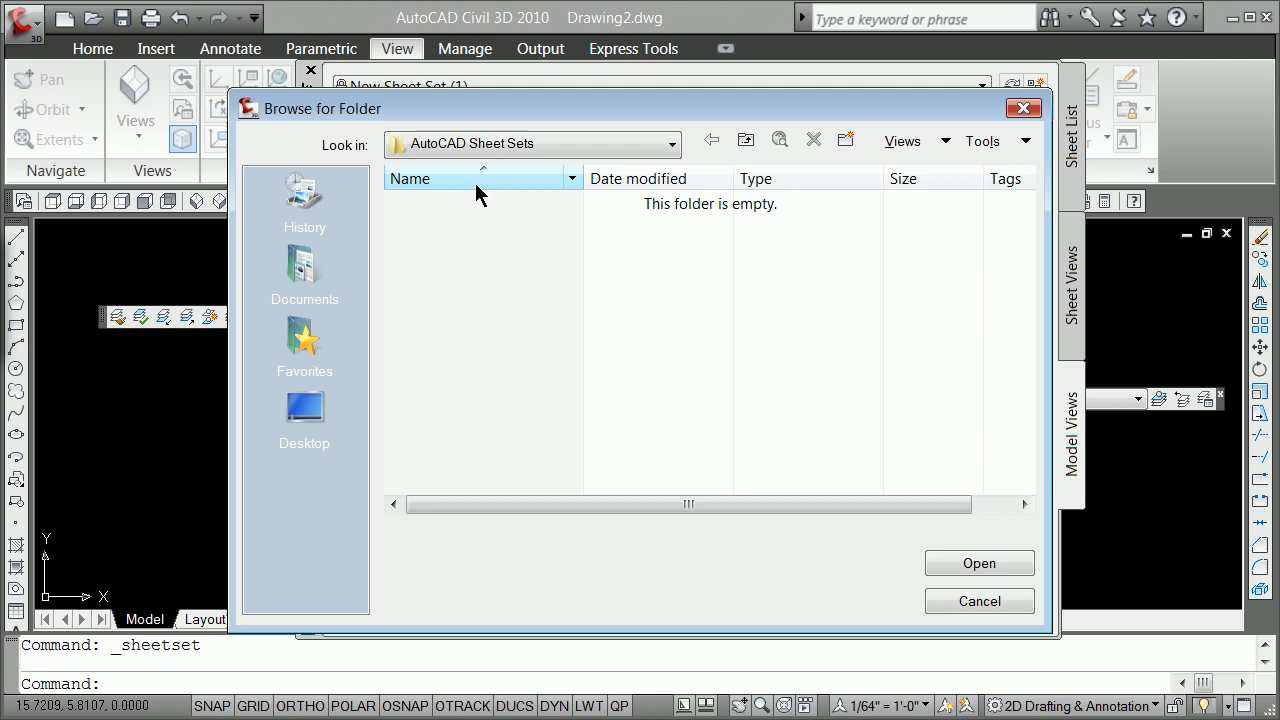
pyautogui.click(655, 143)
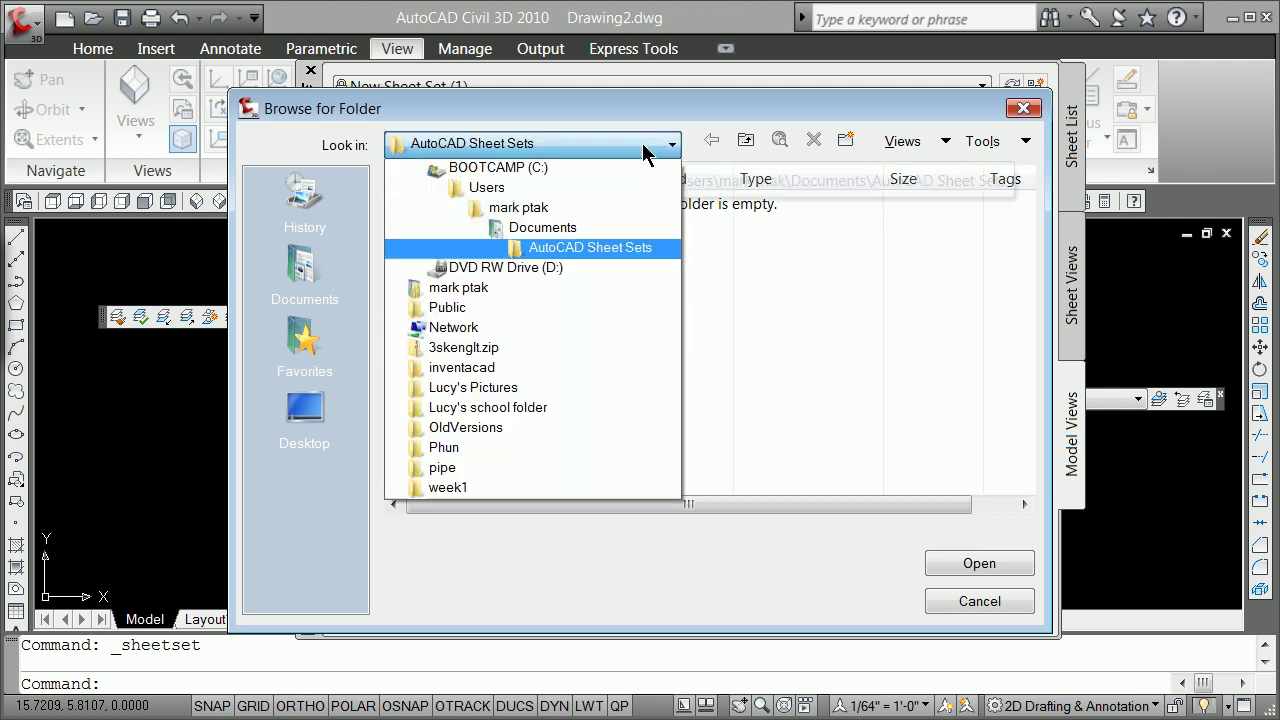
pyautogui.click(524, 272)
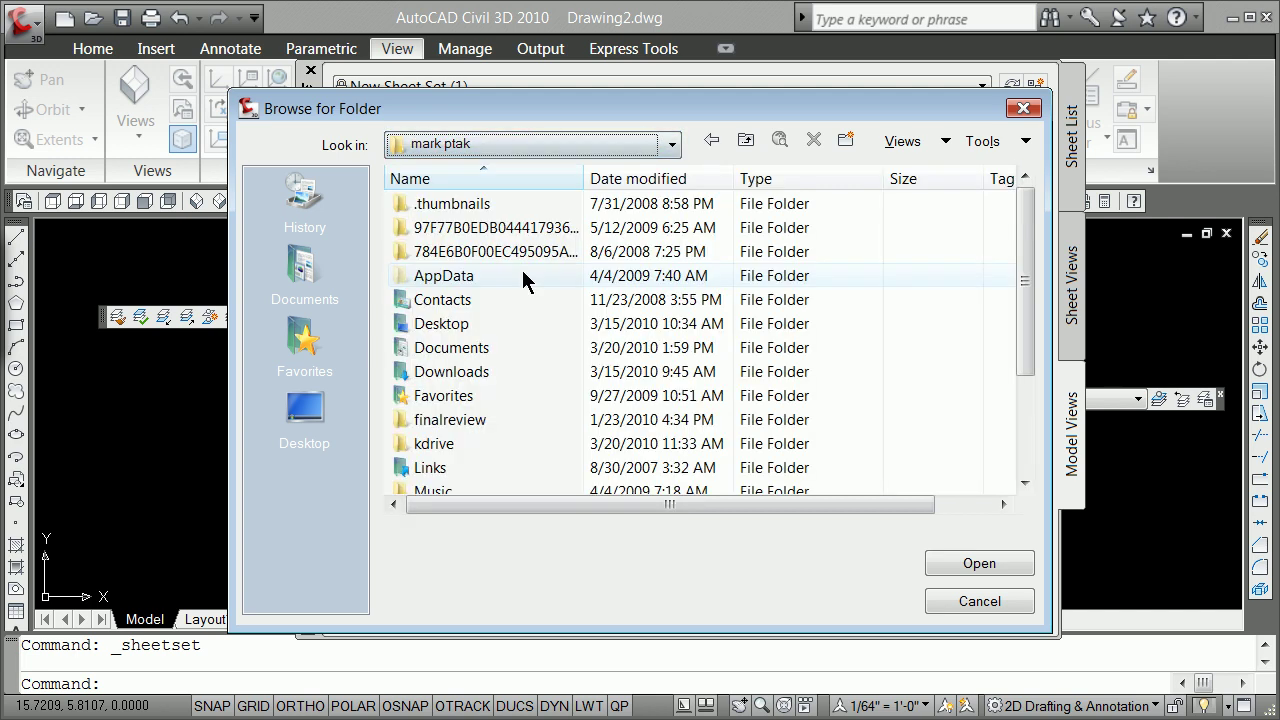
pyautogui.doubleClick(460, 358)
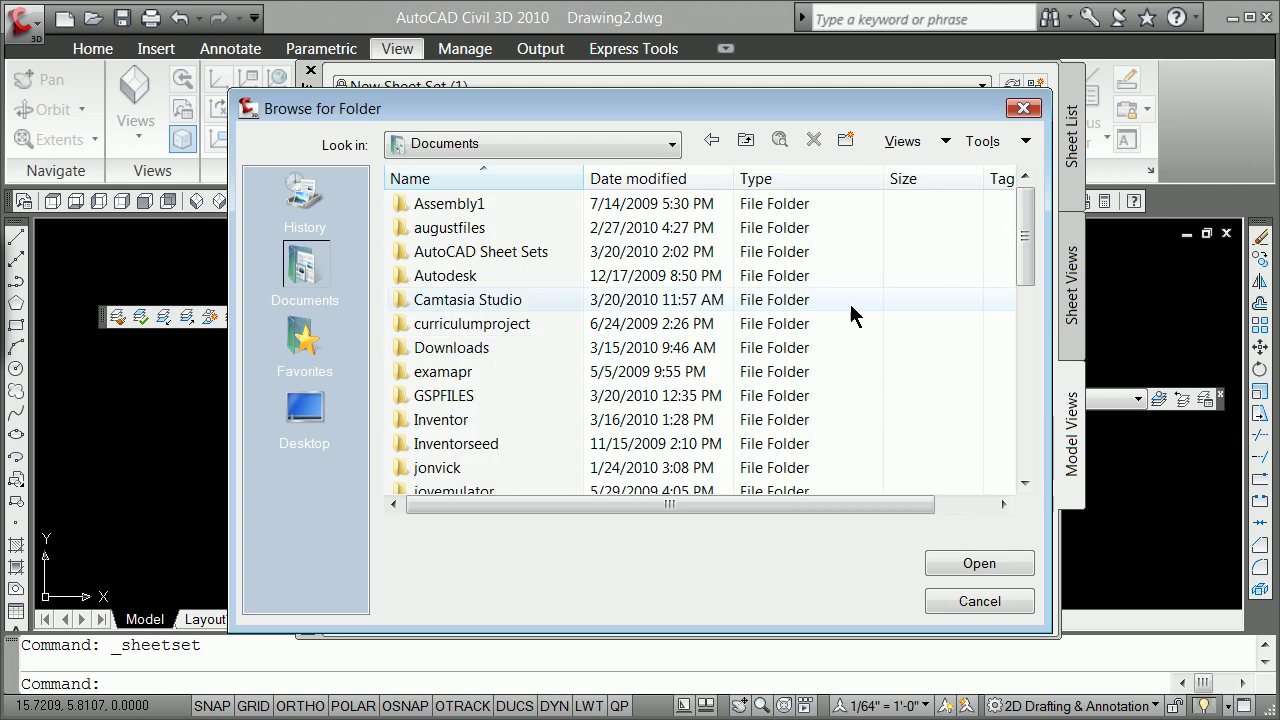
pyautogui.moveTo(1030, 232); pyautogui.dragTo(1010, 441)
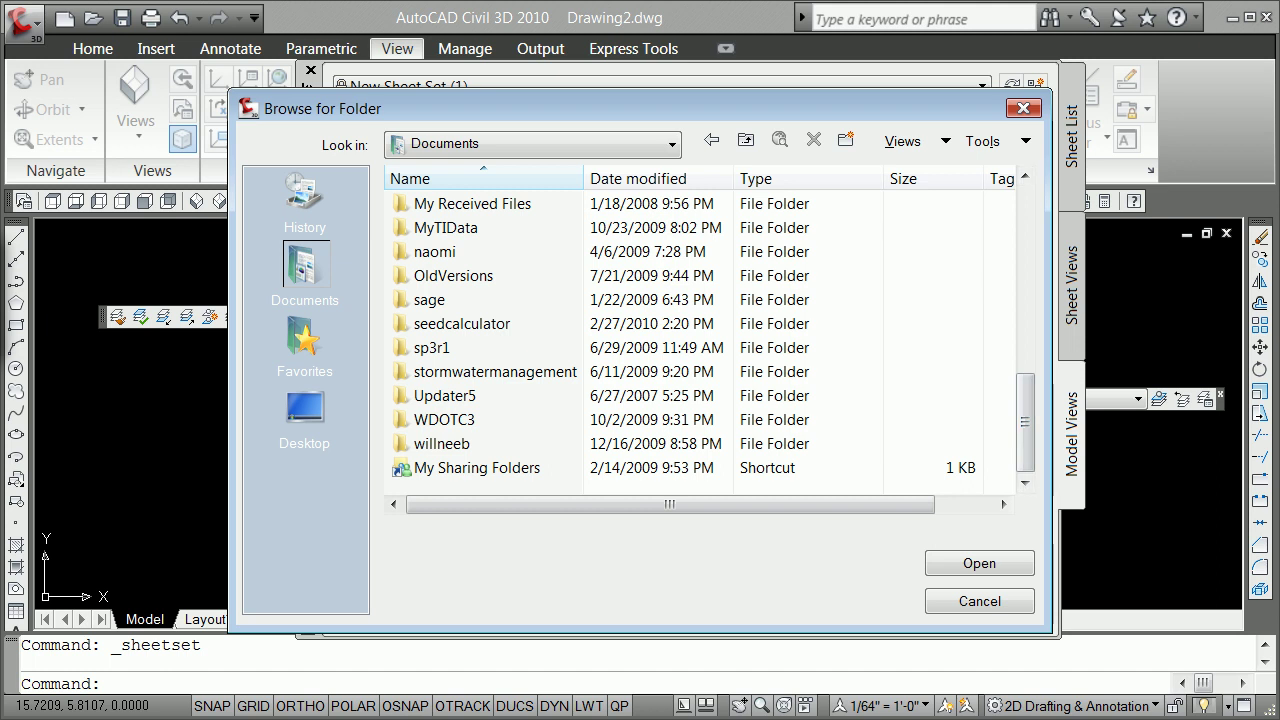
pyautogui.press('Escape')
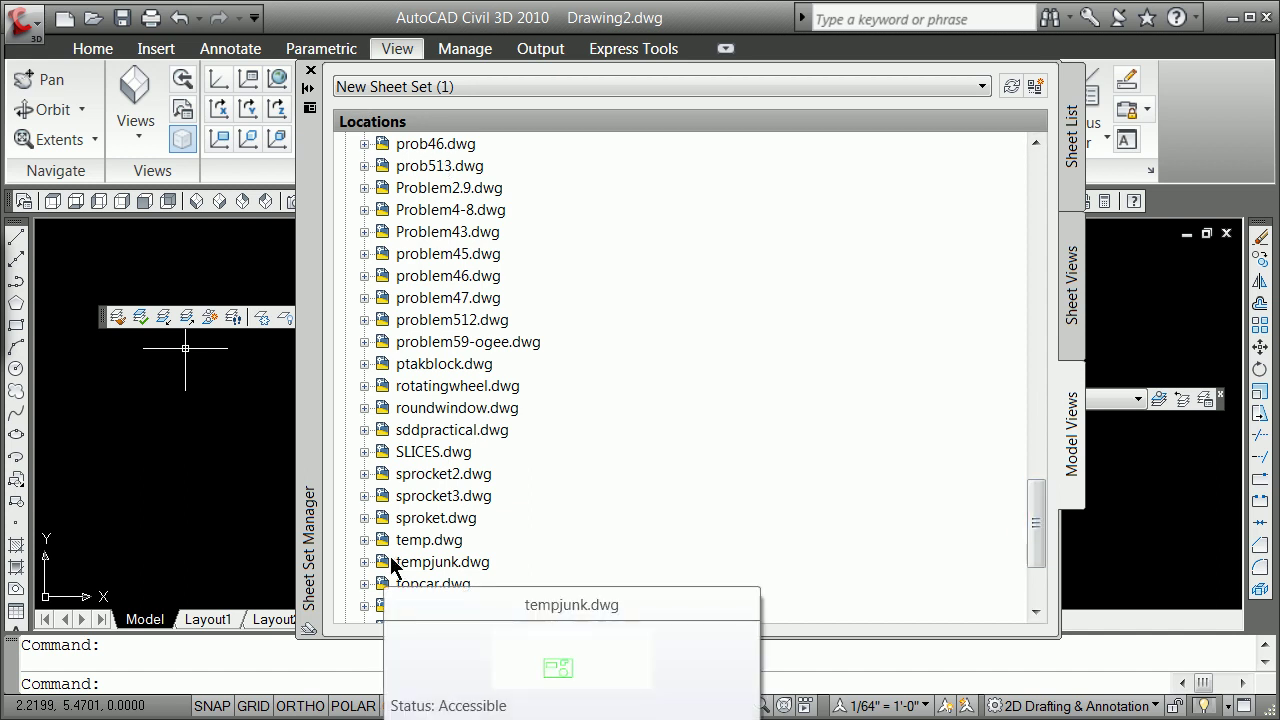
# Expand sddpractical.dwg to list views A–O and plotview, and dock the palette on the right
pyautogui.click(411, 434)
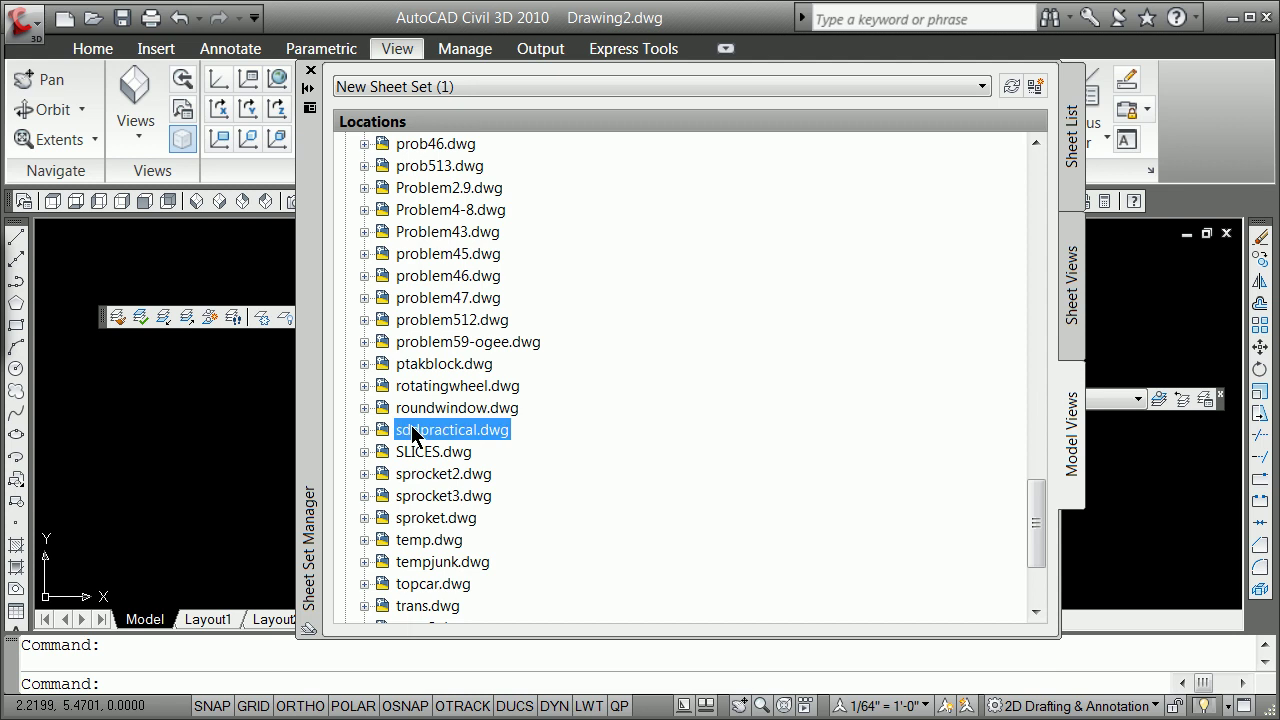
pyautogui.click(365, 430)
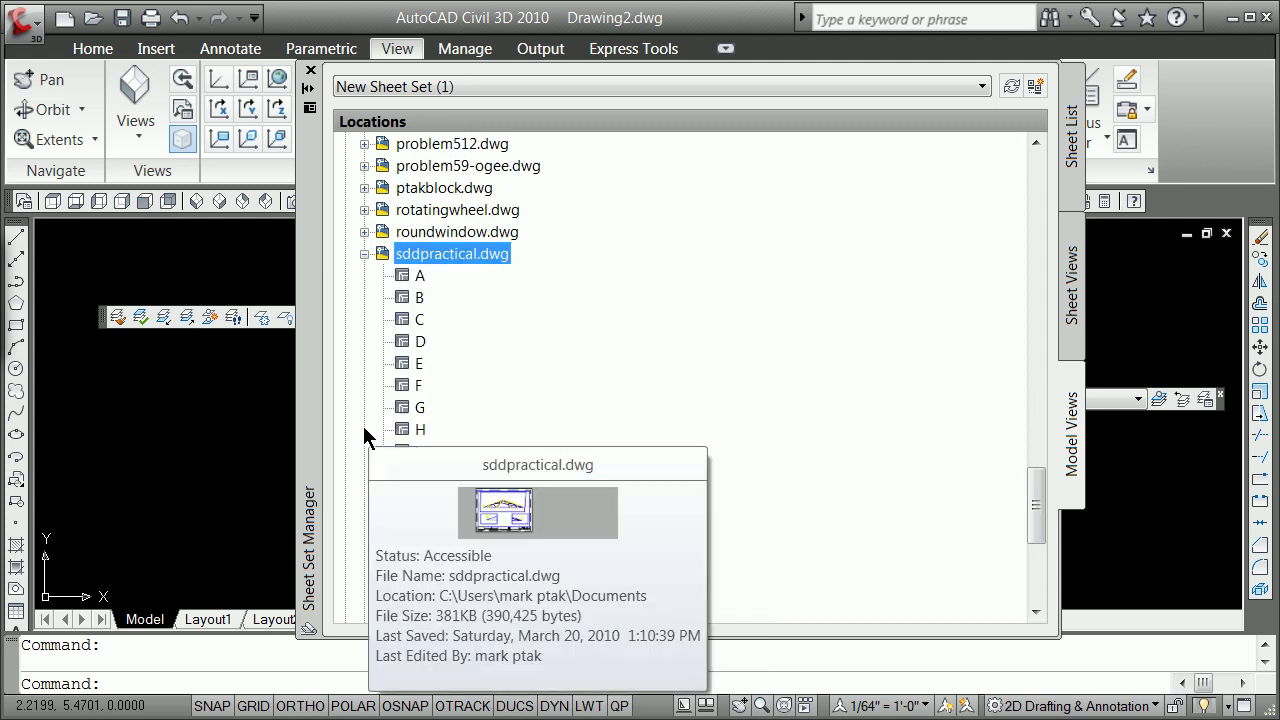
pyautogui.moveTo(416, 282)
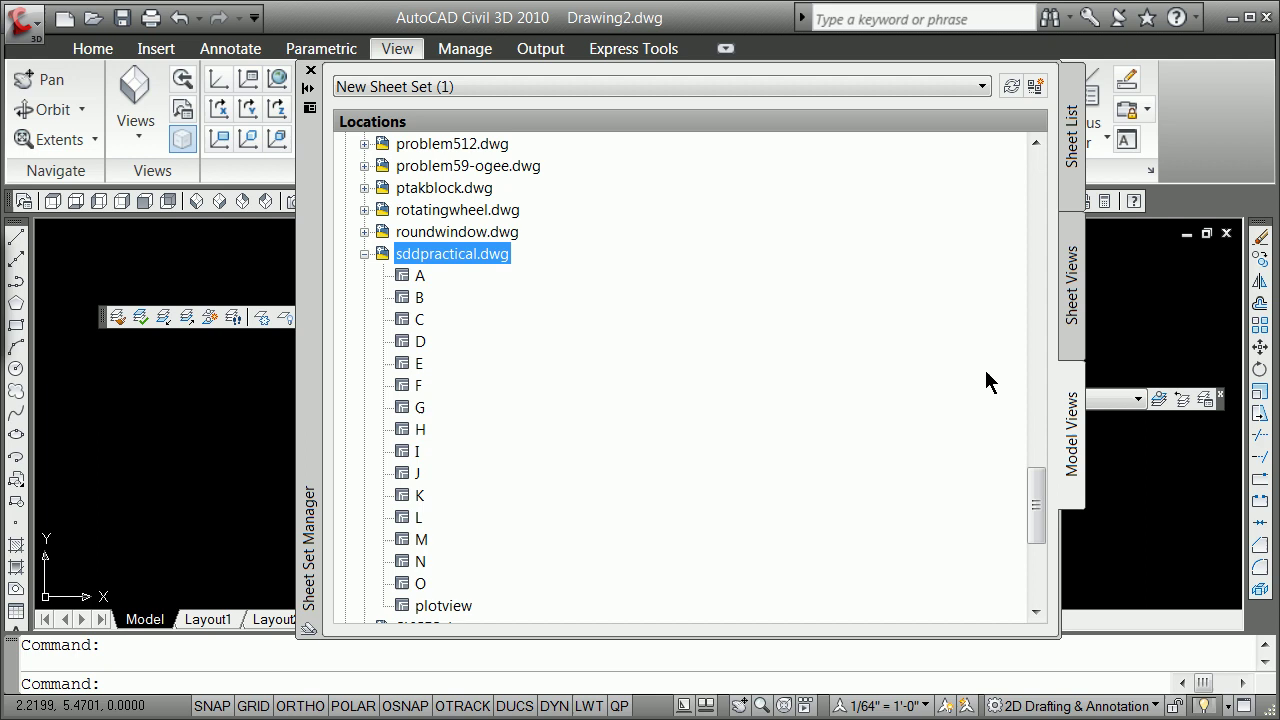
pyautogui.moveTo(1036, 505); pyautogui.dragTo(900, 418)
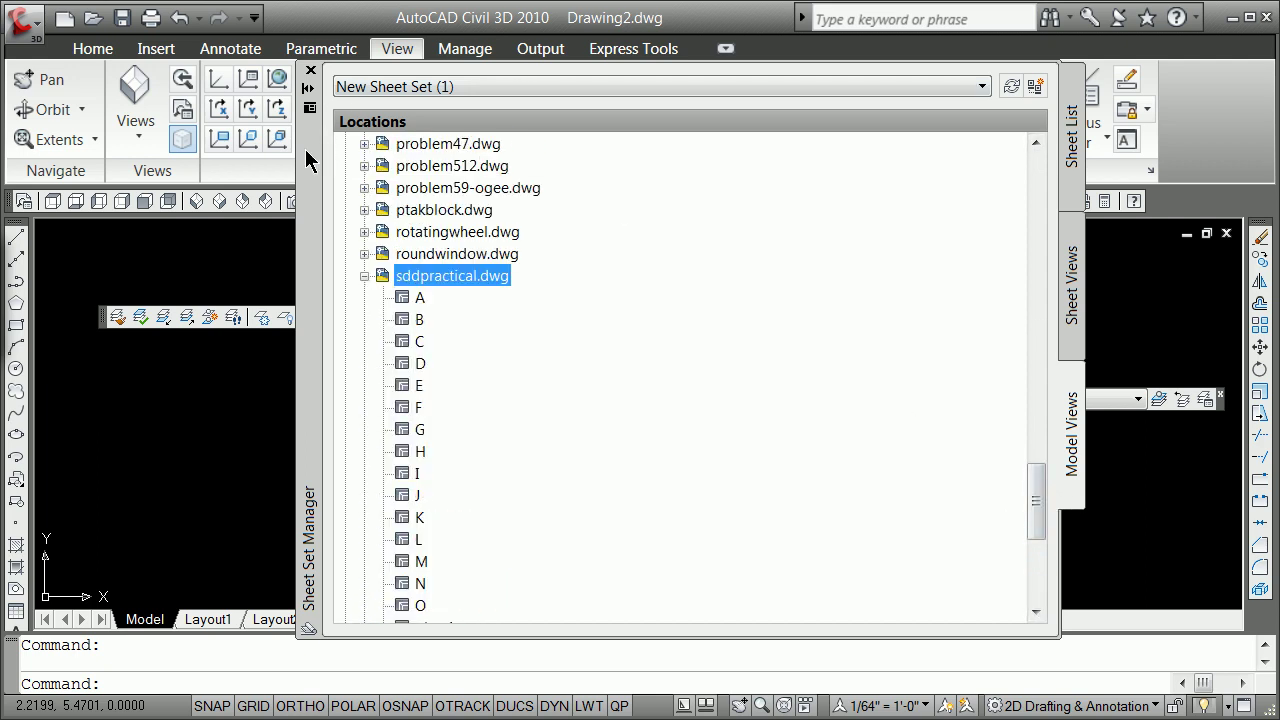
pyautogui.moveTo(305, 149); pyautogui.dragTo(690, 342)
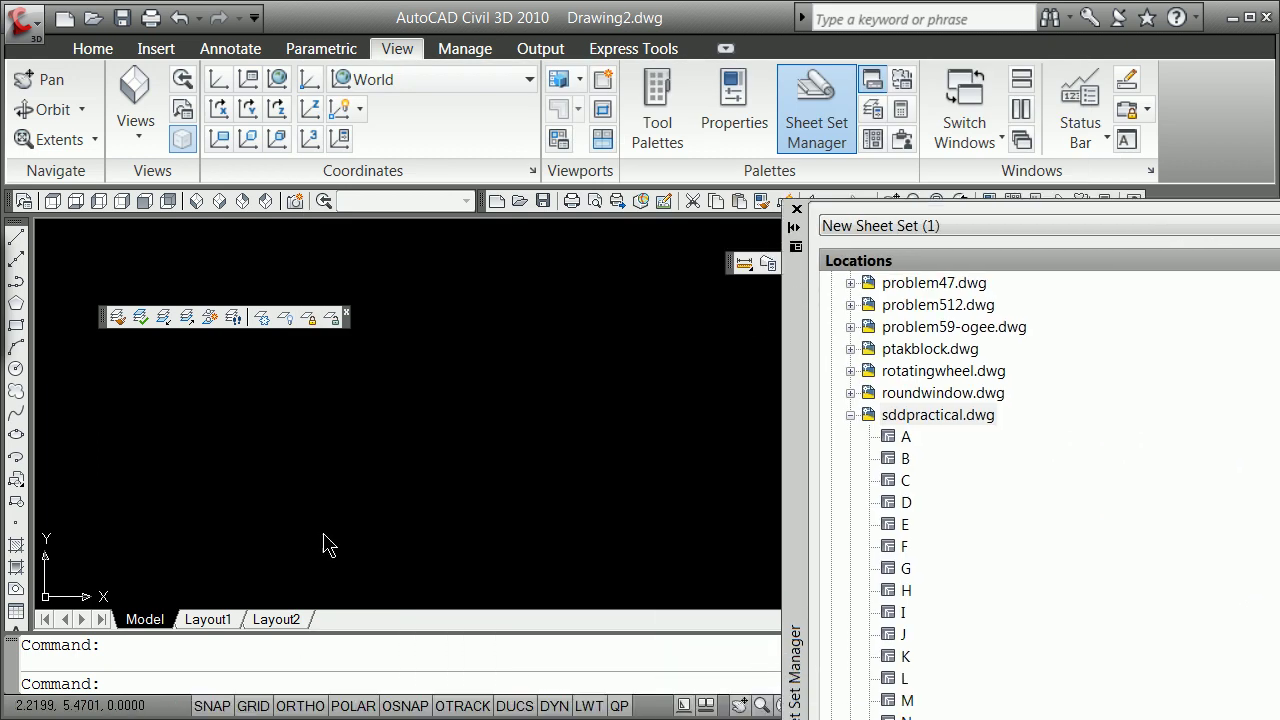
# On Layout1, window-select the old viewport and erase it with E
pyautogui.click(208, 619)
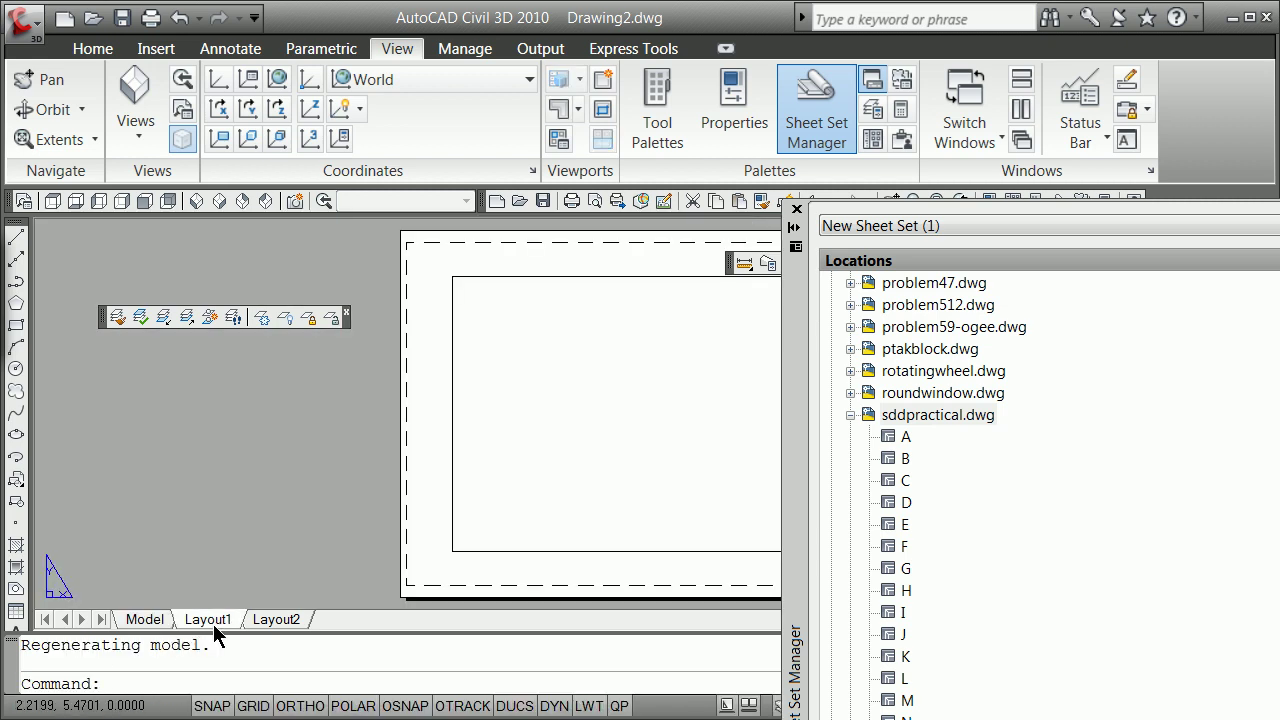
pyautogui.click(619, 277)
pyautogui.rightClick(612, 272)
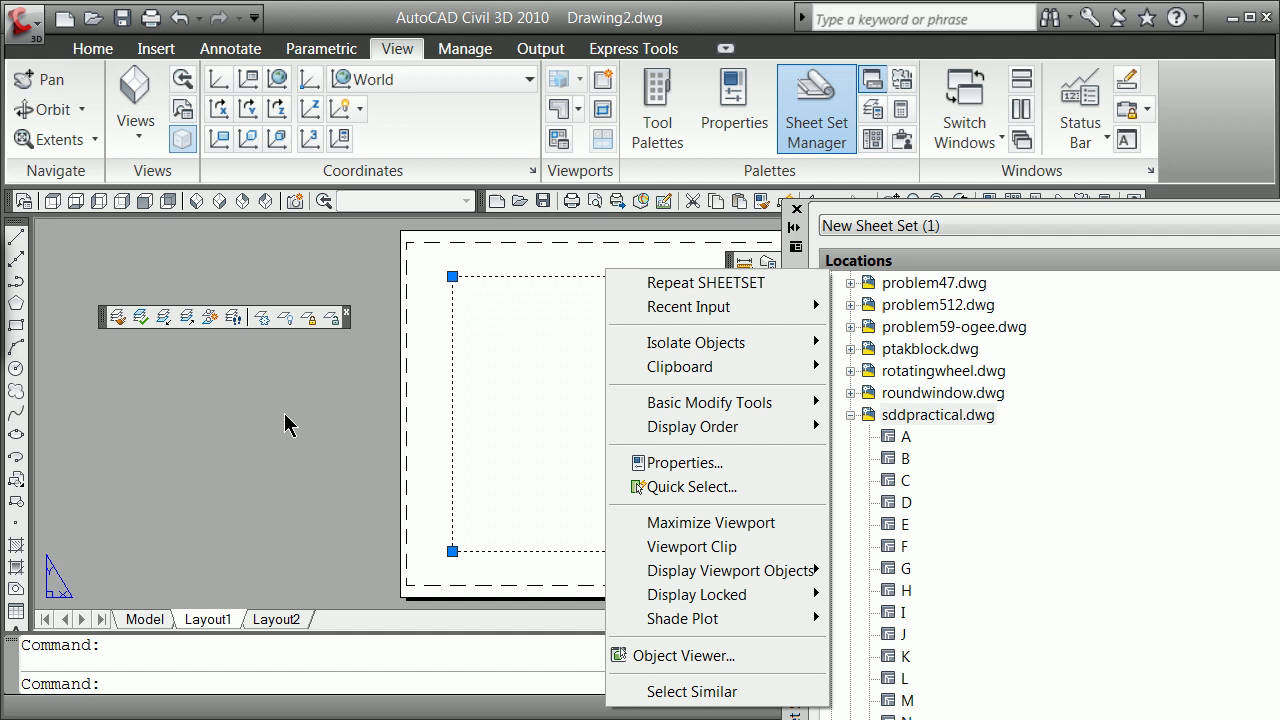
pyautogui.click(432, 370)
pyautogui.click(451, 357)
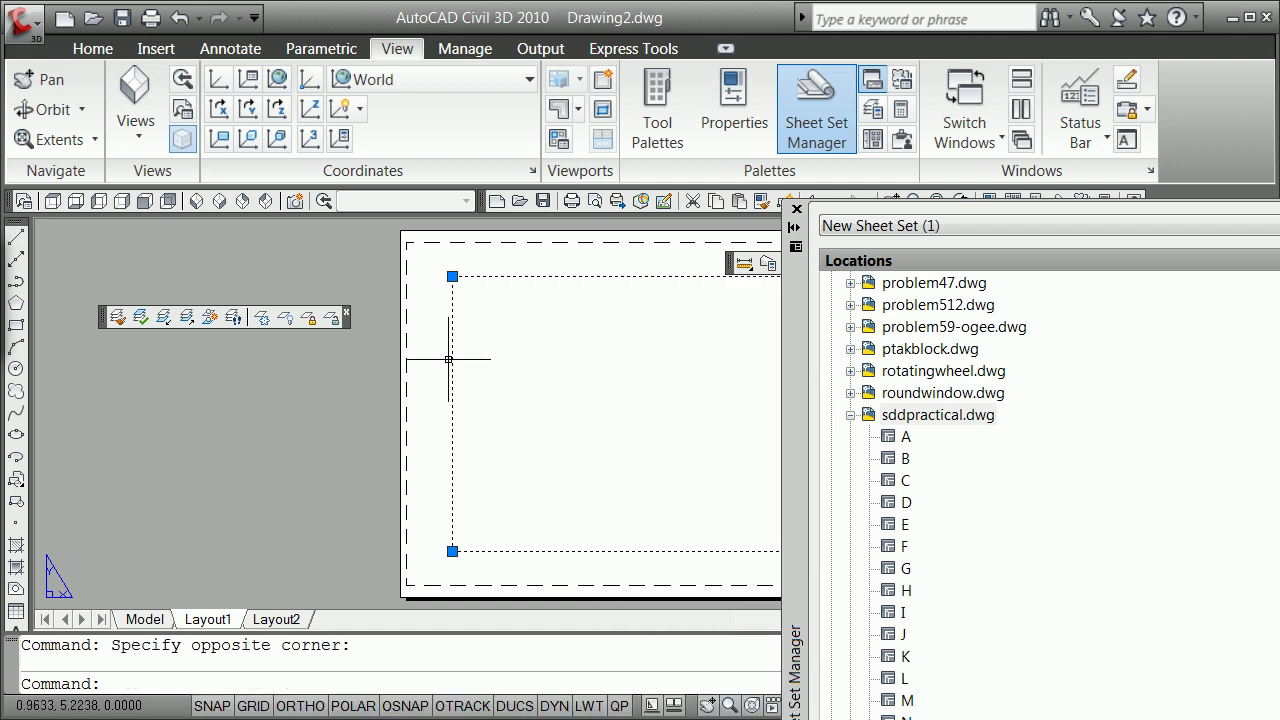
pyautogui.write('E')
pyautogui.press('Return')
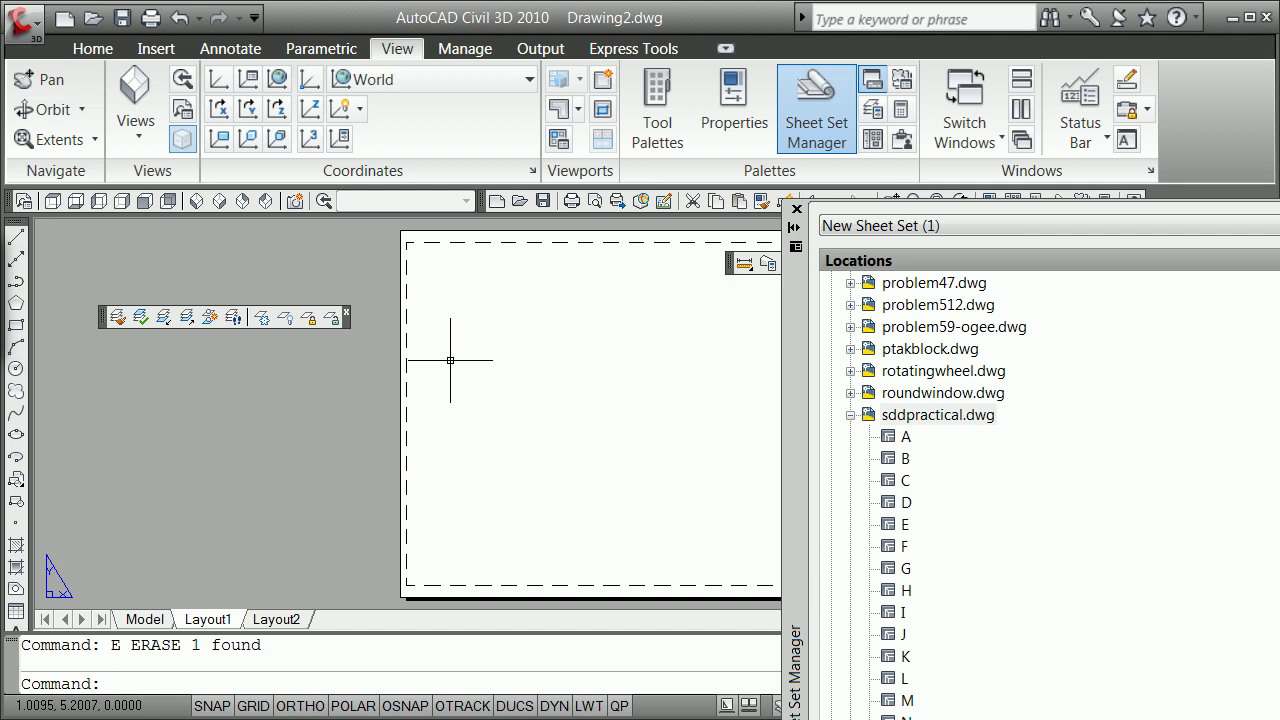
# Place view A from sddpractical.dwg near the sheet's top-left after trying several scales
pyautogui.moveTo(885, 436); pyautogui.dragTo(553, 372)
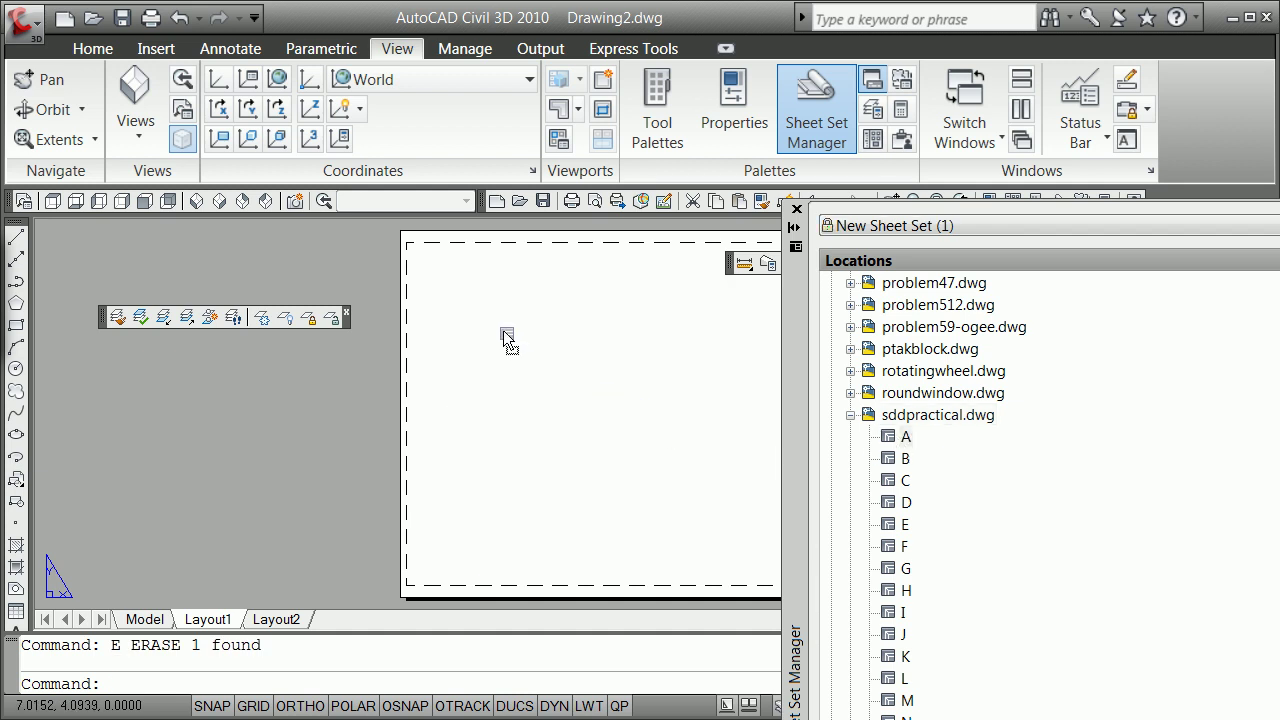
pyautogui.moveTo(505, 338); pyautogui.dragTo(505, 340)
pyautogui.click(740, 422)
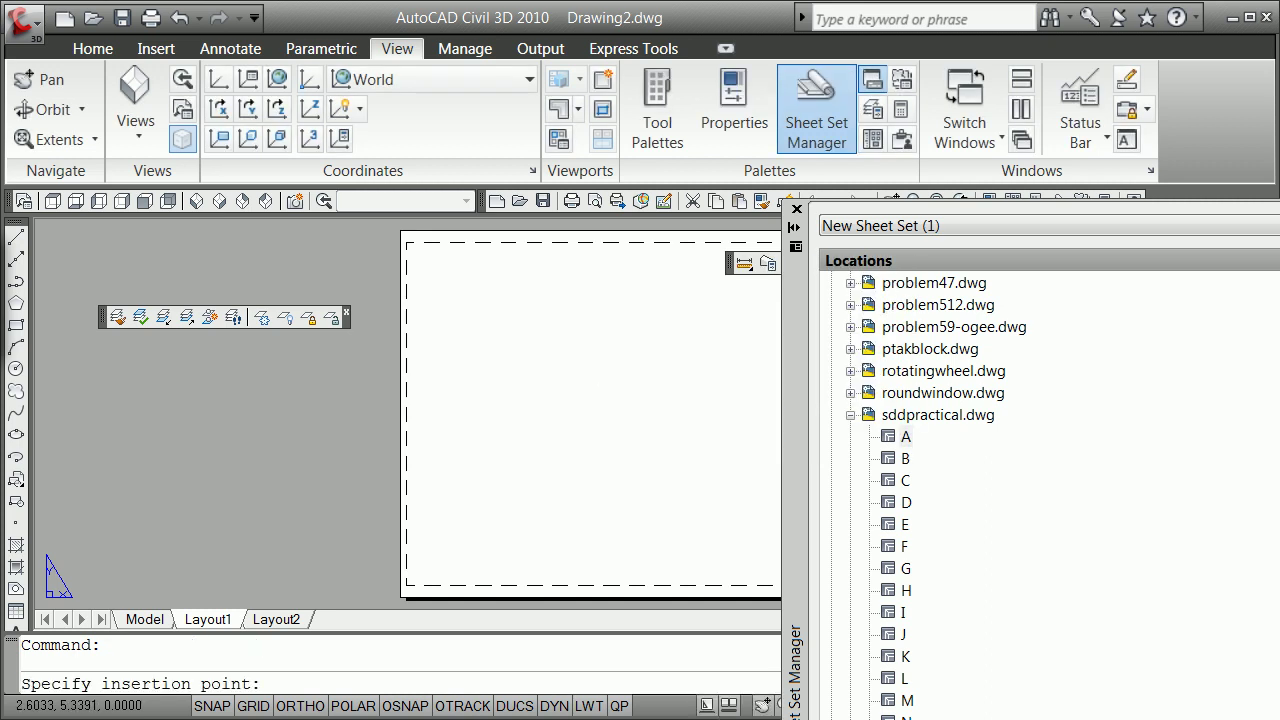
pyautogui.rightClick(505, 390)
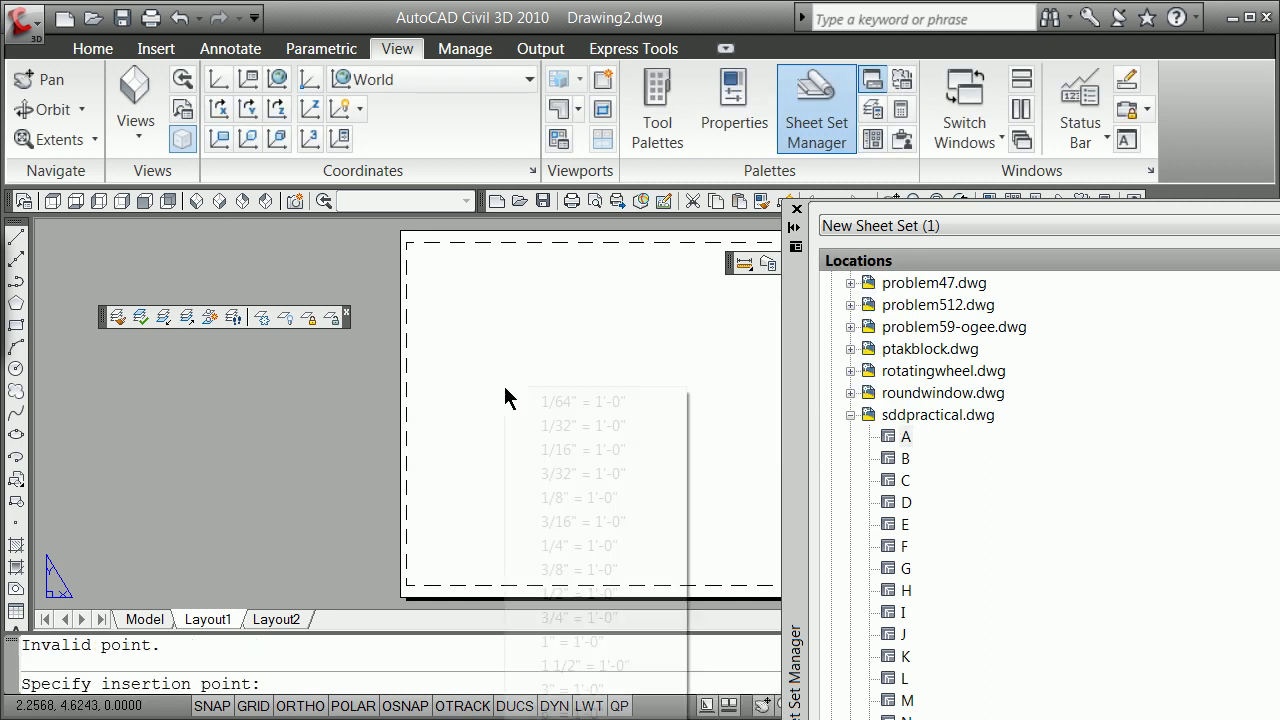
pyautogui.click(570, 596)
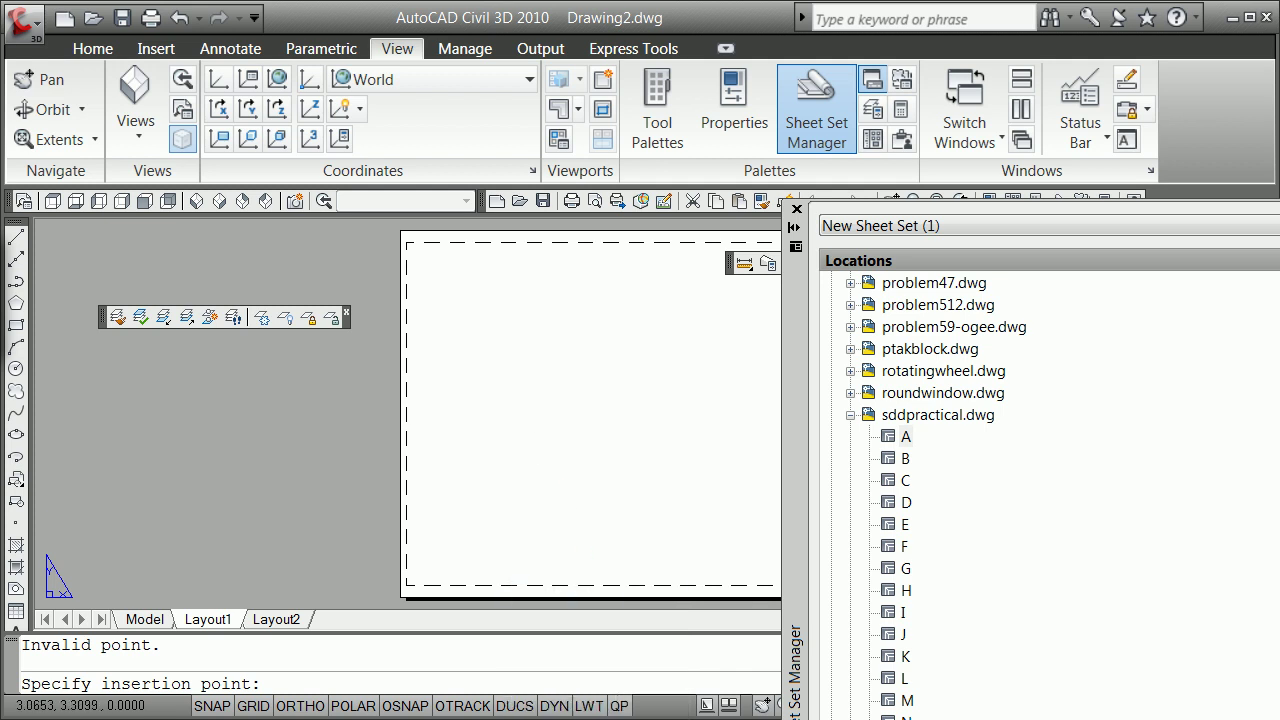
pyautogui.rightClick(521, 429)
pyautogui.click(571, 523)
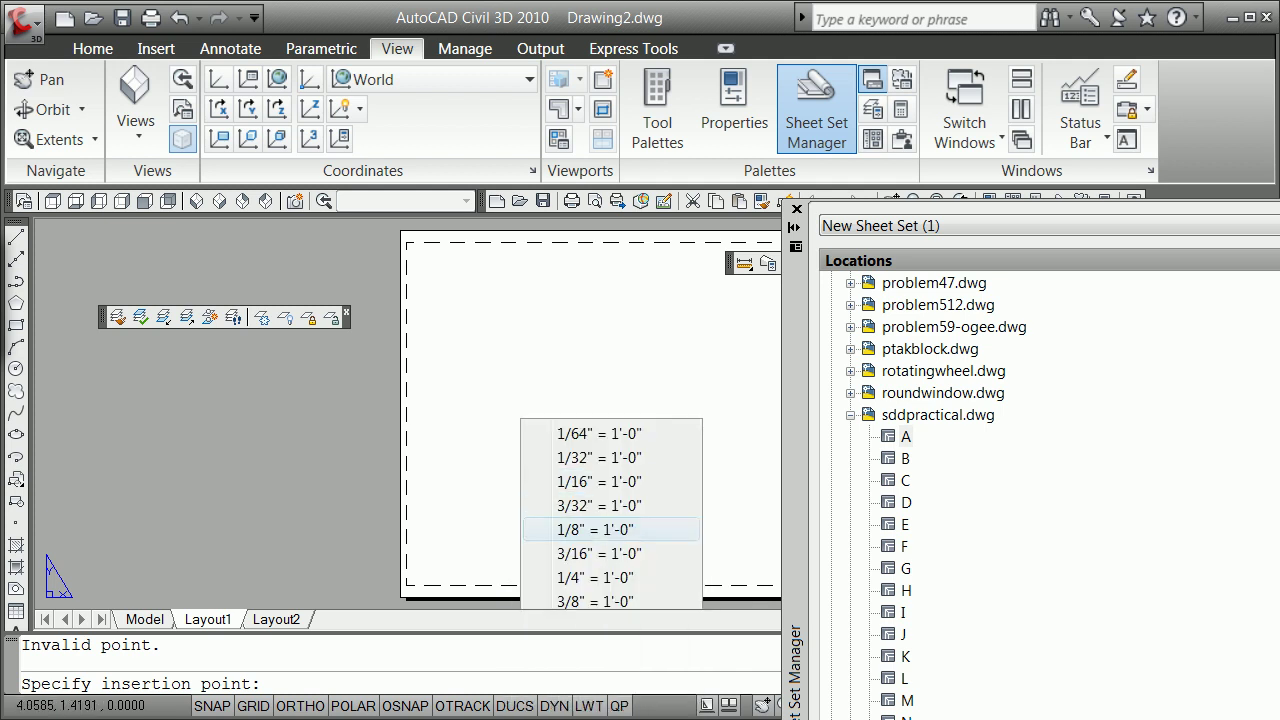
pyautogui.rightClick(525, 364)
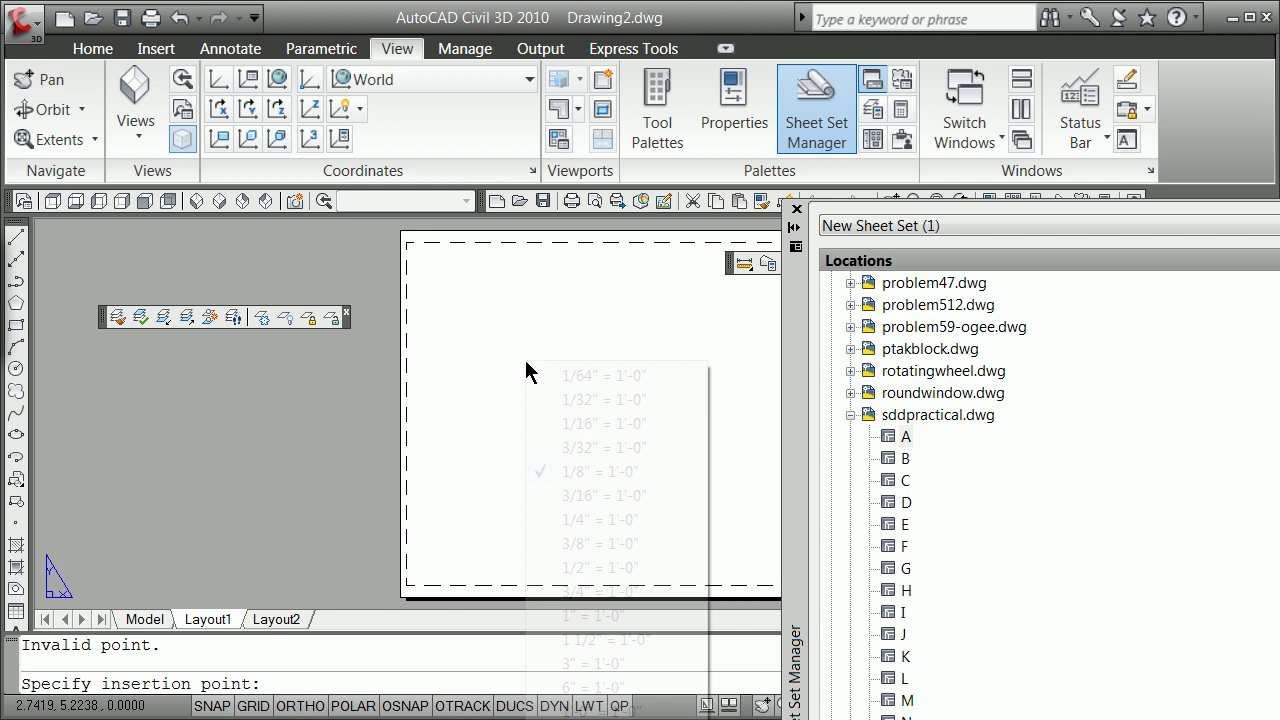
pyautogui.click(594, 606)
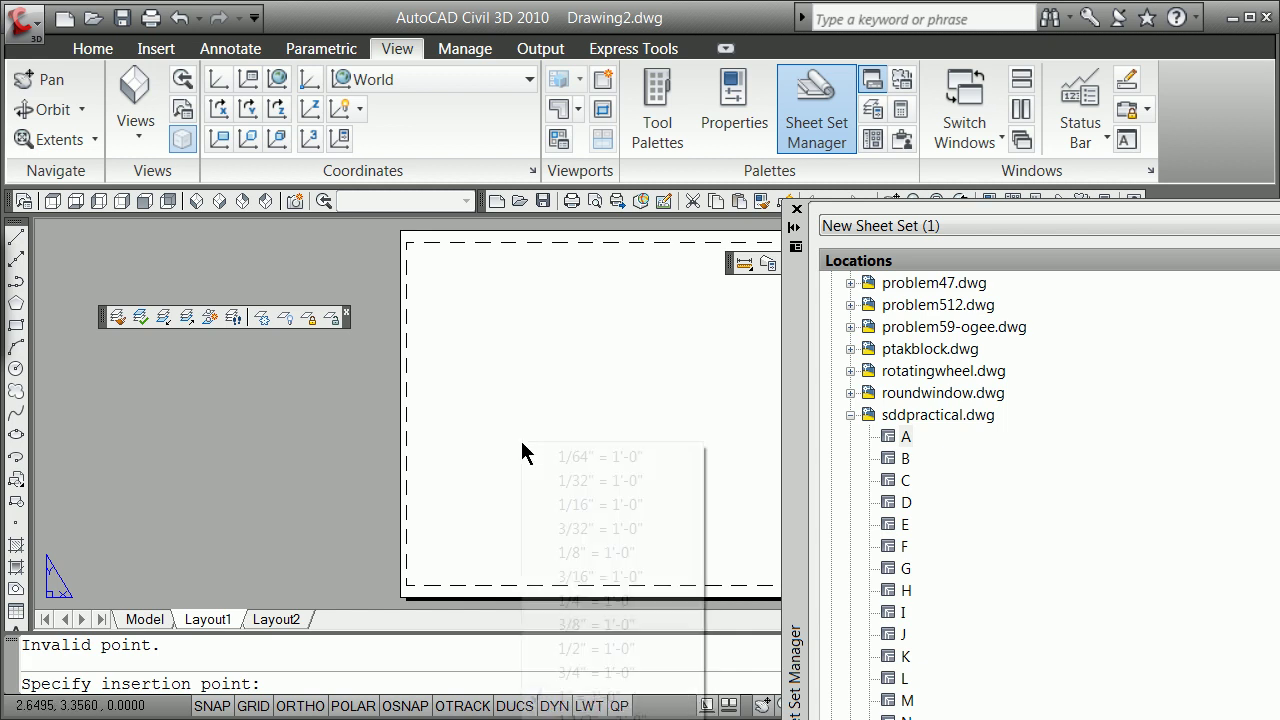
pyautogui.click(595, 648)
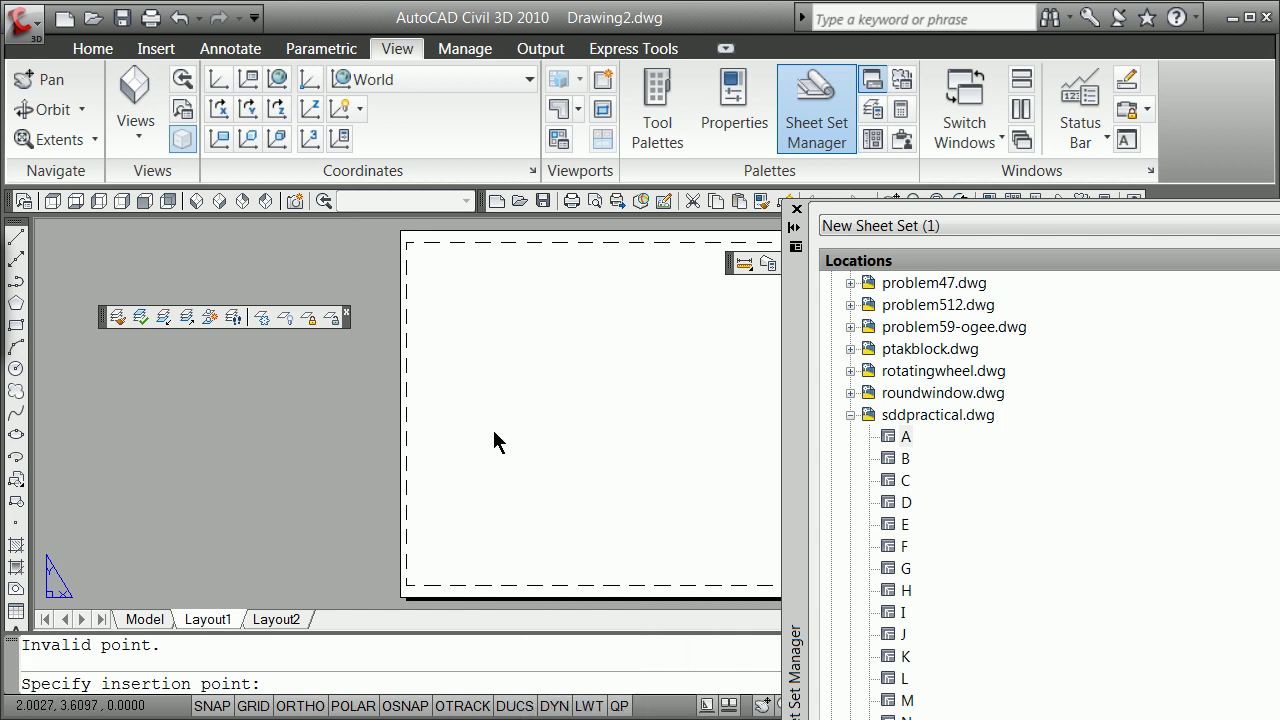
pyautogui.click(468, 344)
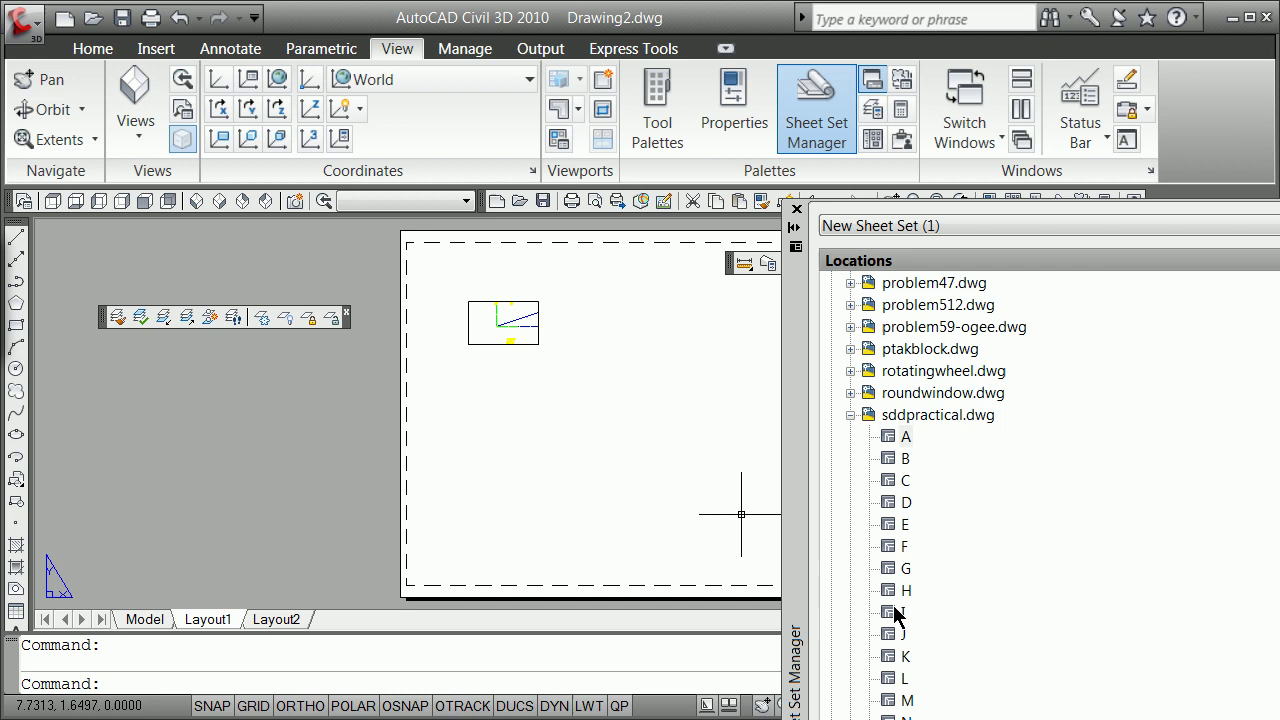
# Place view I at a smaller scale below the first viewport
pyautogui.moveTo(893, 612); pyautogui.dragTo(483, 406)
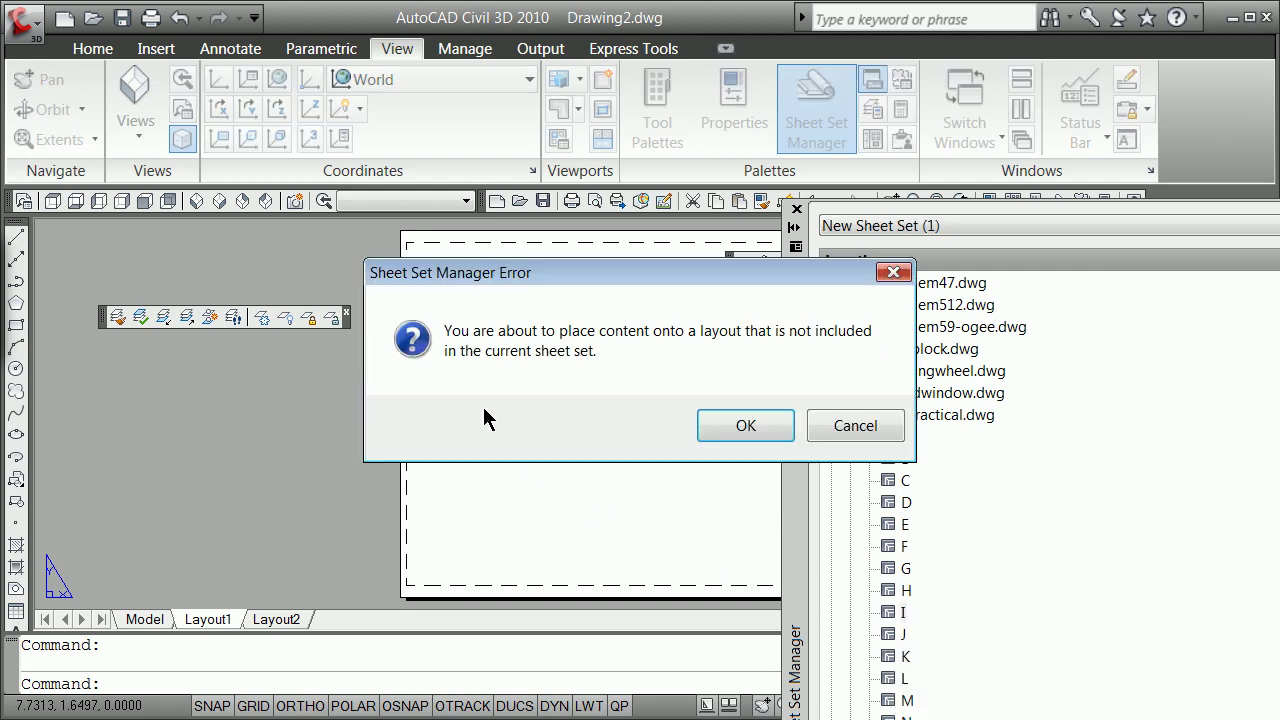
pyautogui.click(716, 437)
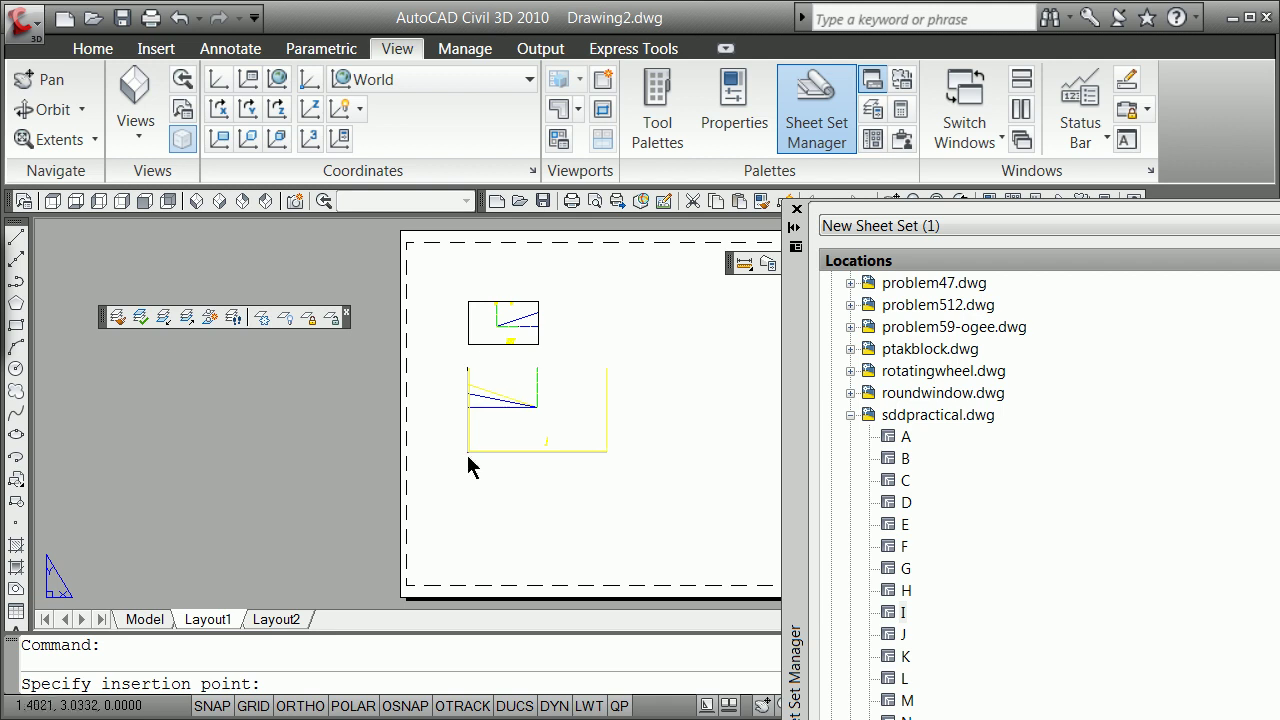
pyautogui.rightClick(470, 457)
pyautogui.click(545, 566)
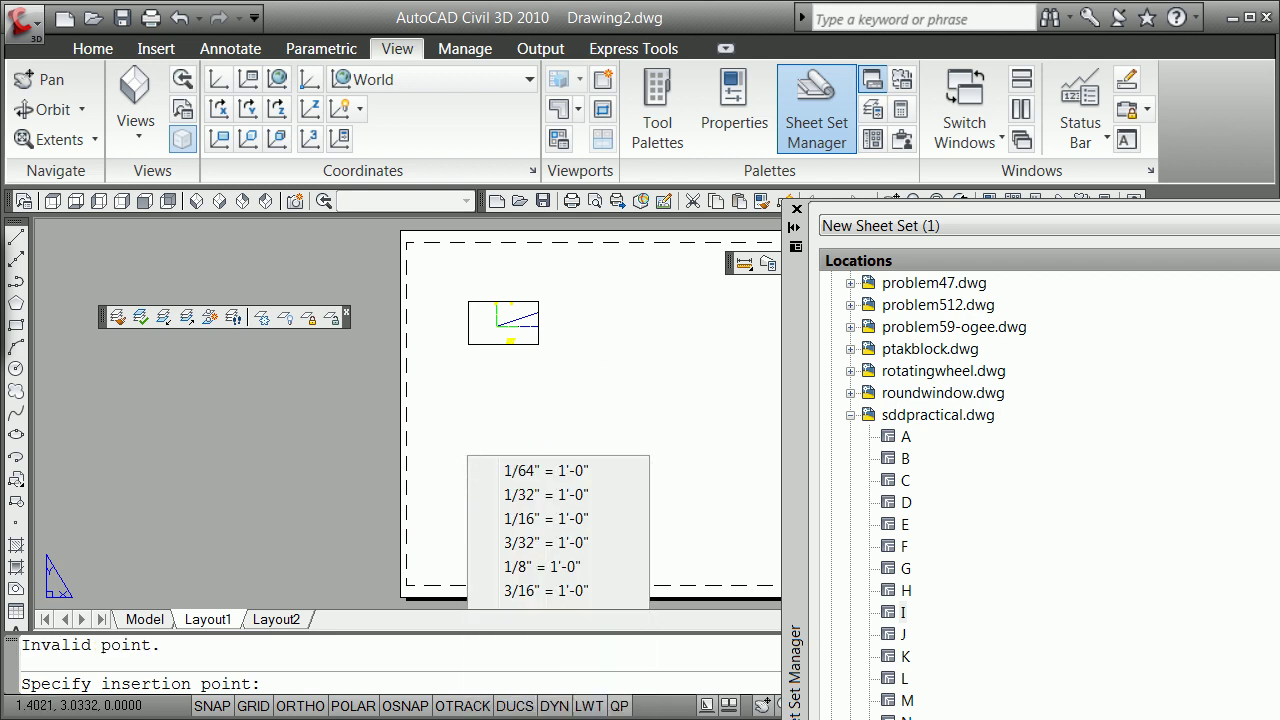
pyautogui.click(462, 392)
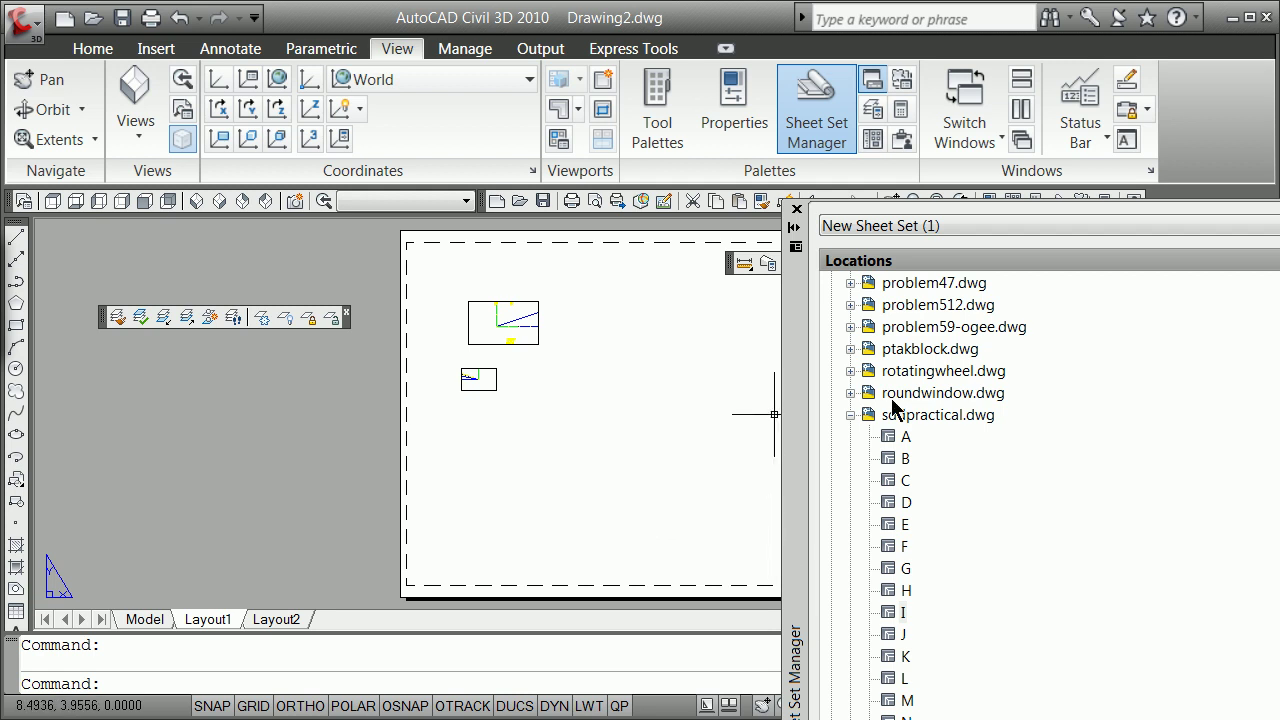
# Place problem59-ogee's plotview at 1/8" = 1'-0" lower left, then drag in problem47's plotview
pyautogui.doubleClick(862, 328)
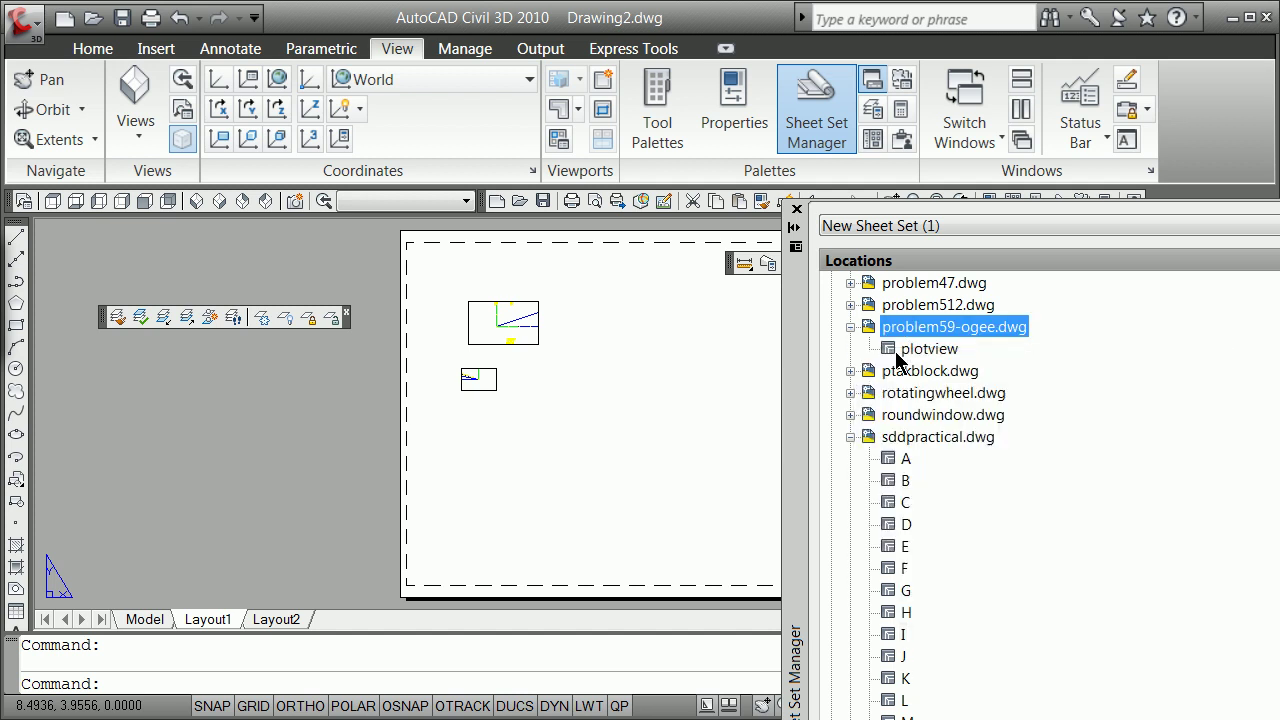
pyautogui.click(893, 350)
pyautogui.moveTo(893, 352); pyautogui.dragTo(512, 460)
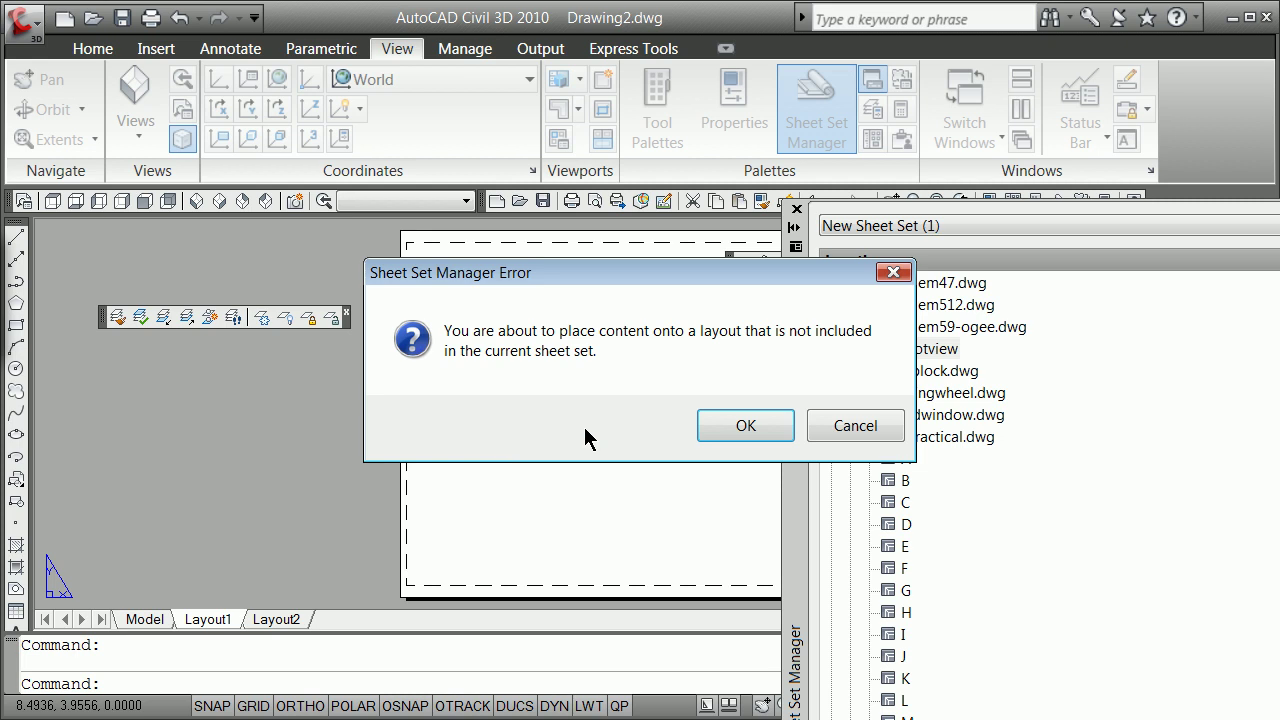
pyautogui.click(772, 427)
pyautogui.rightClick(524, 442)
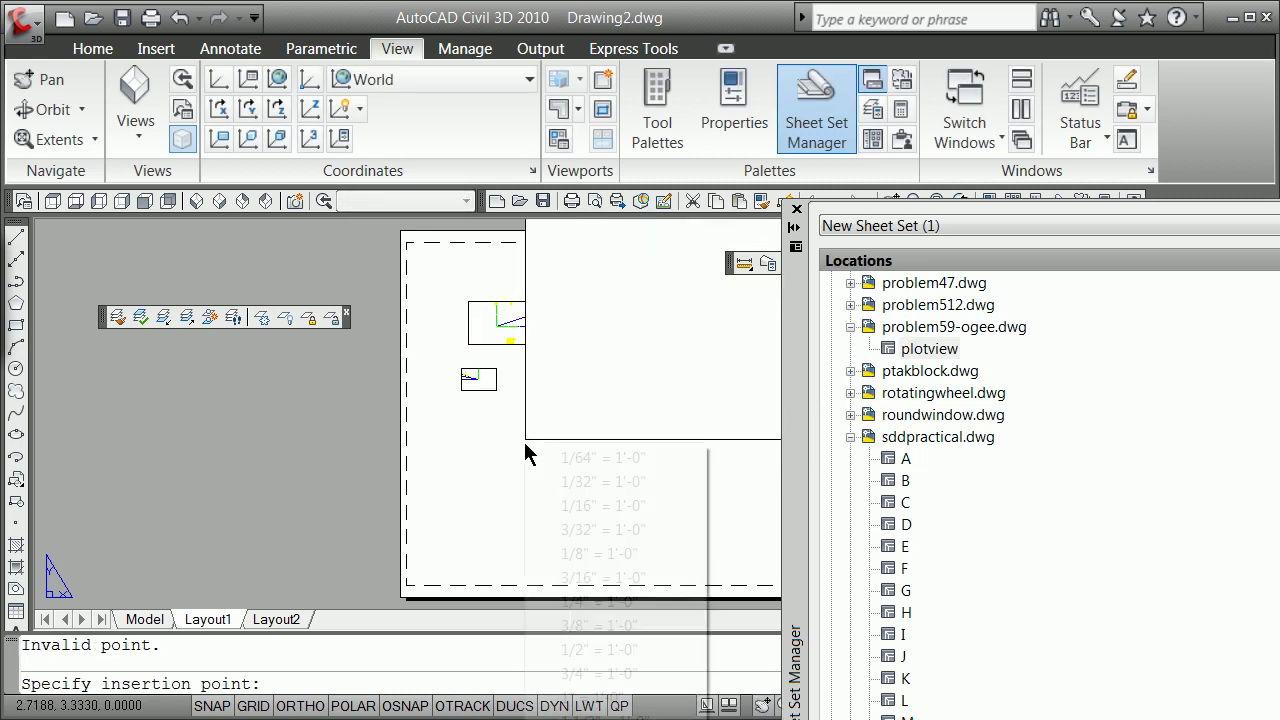
pyautogui.click(582, 692)
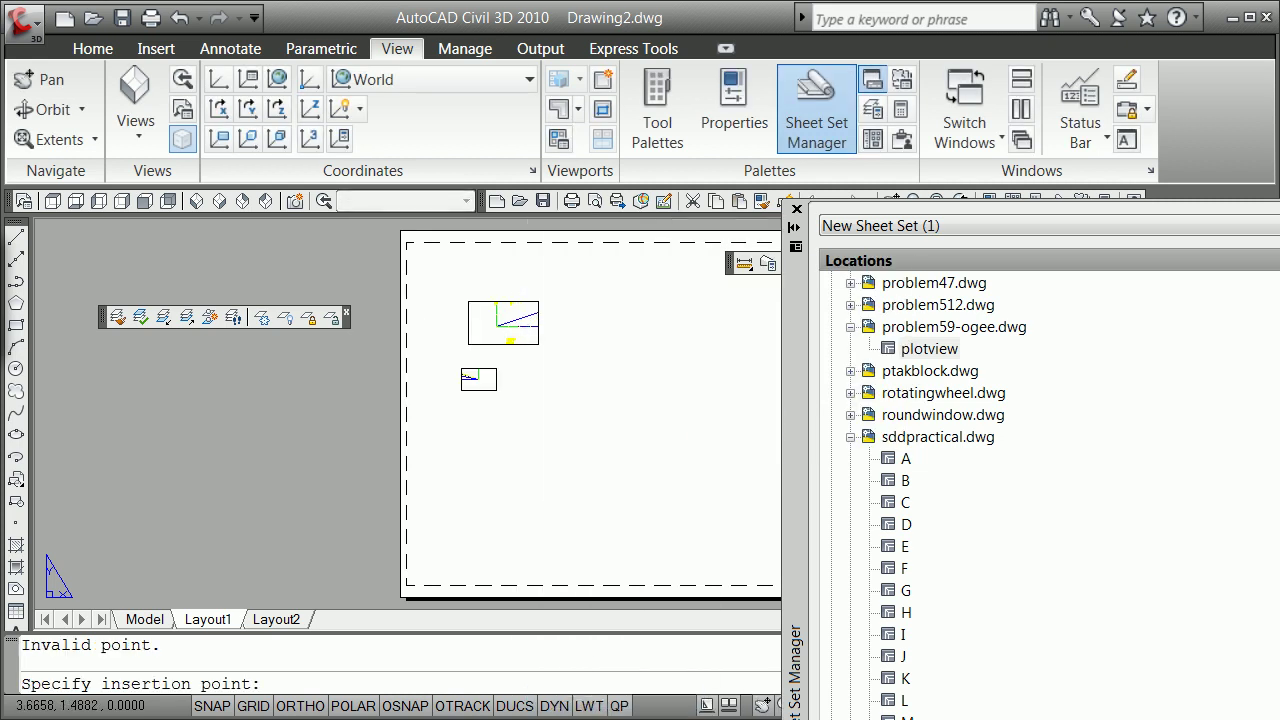
pyautogui.rightClick(543, 512)
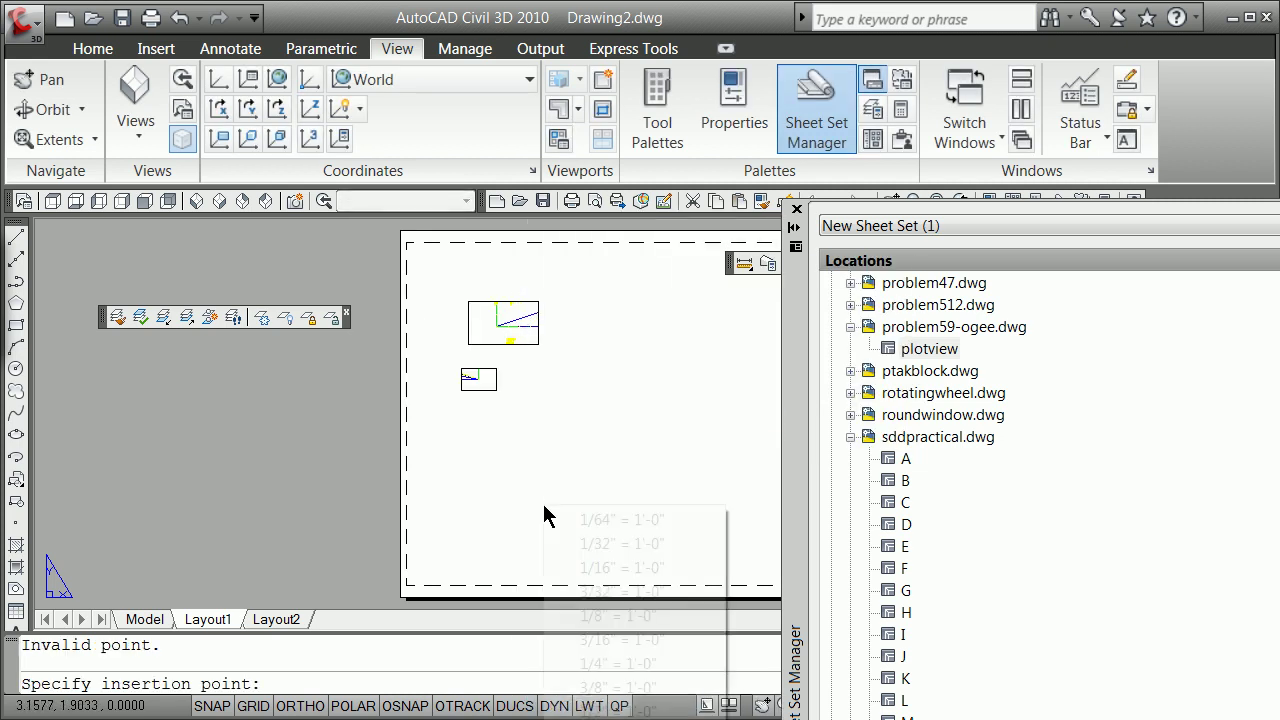
pyautogui.click(609, 615)
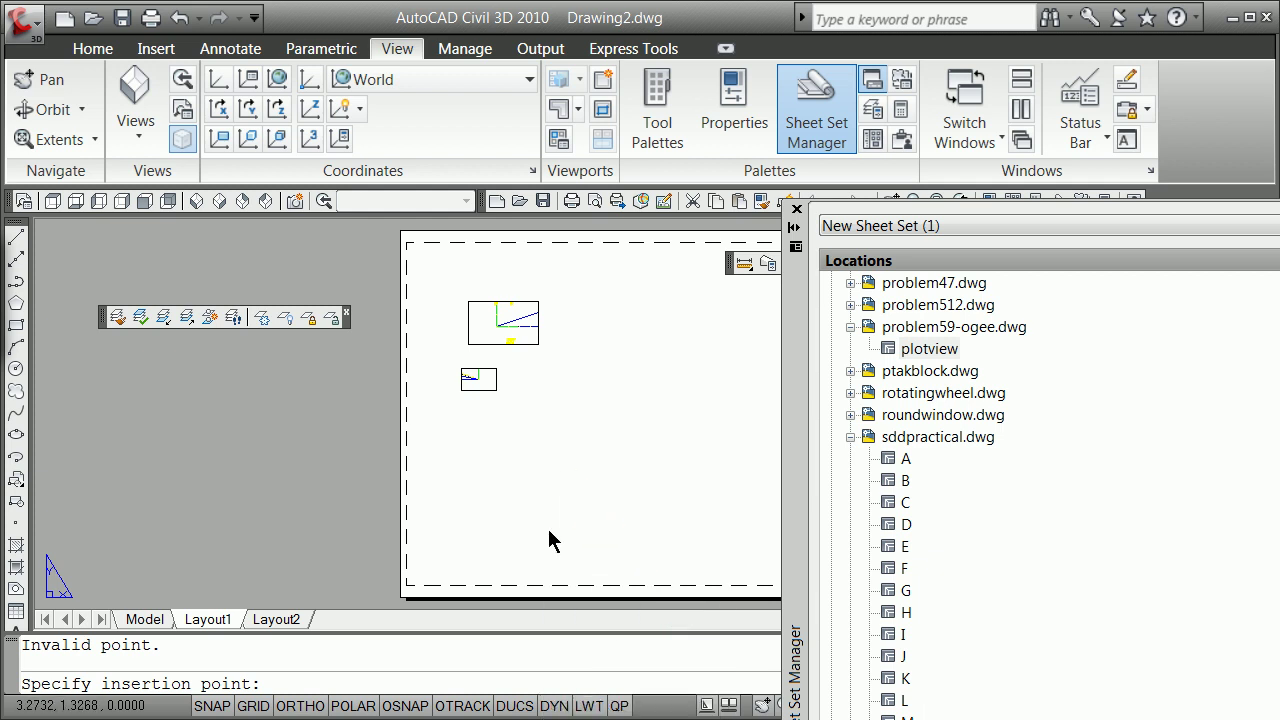
pyautogui.click(462, 510)
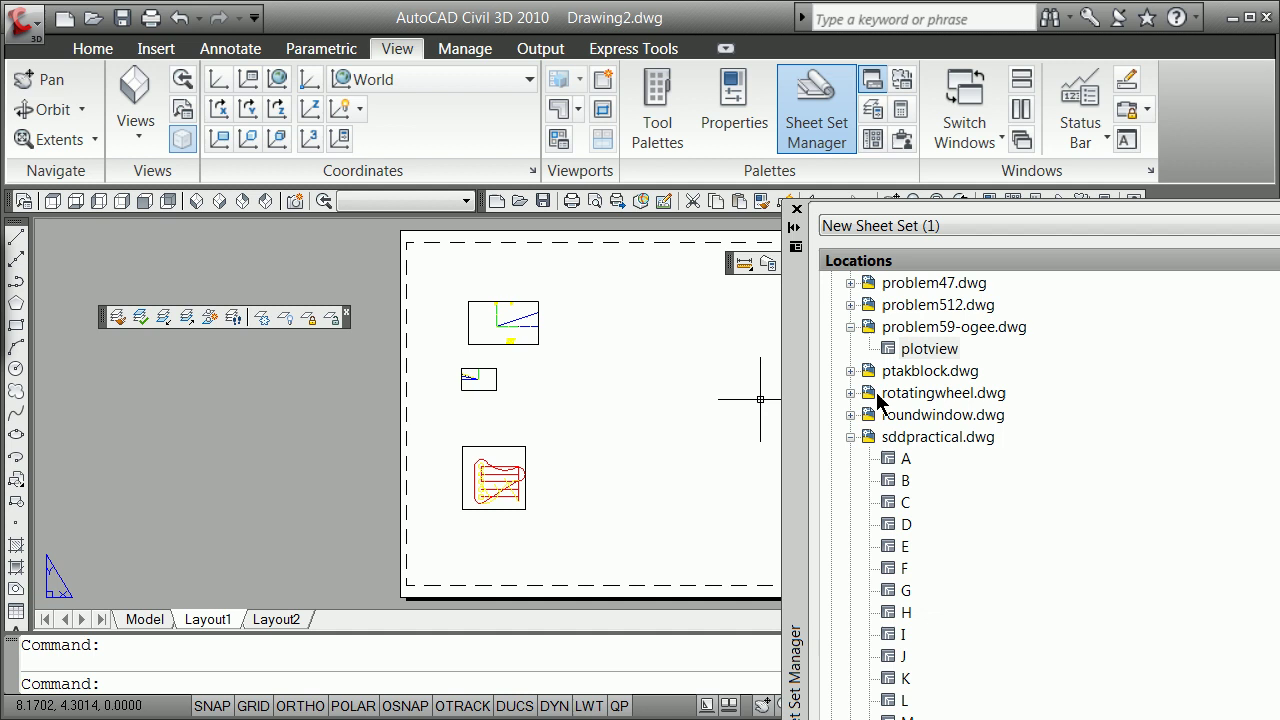
pyautogui.click(849, 285)
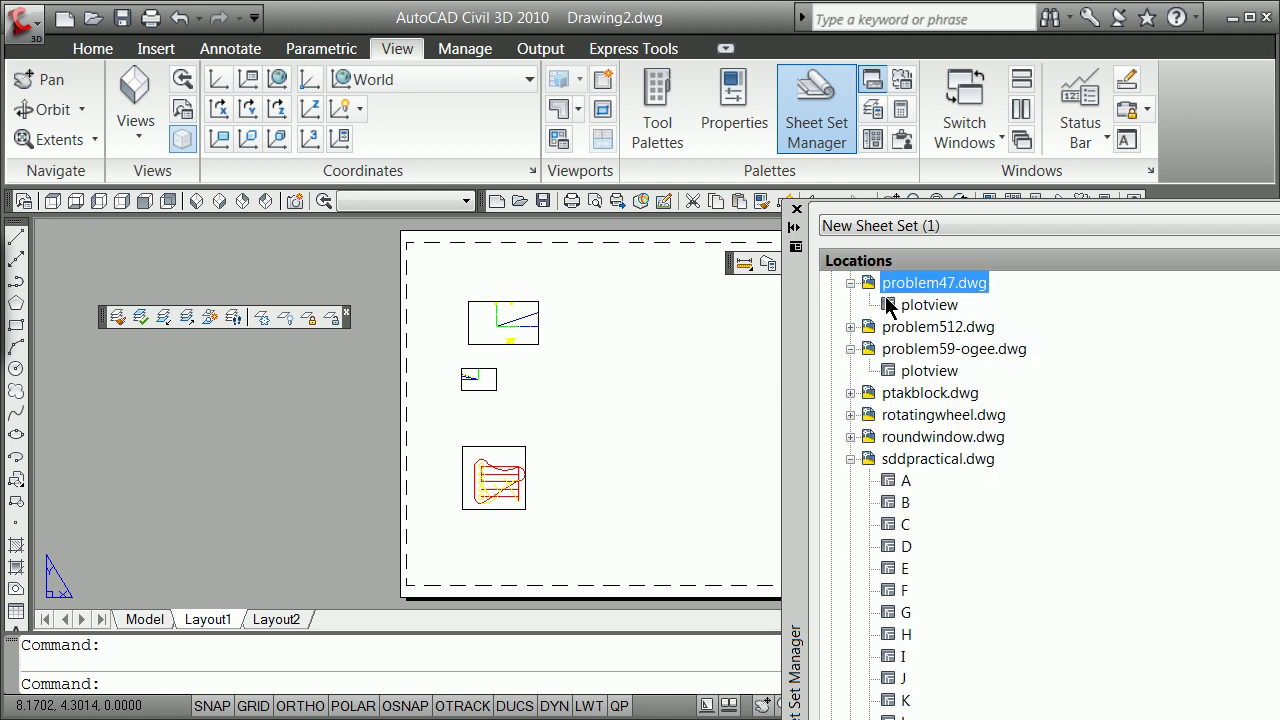
pyautogui.moveTo(886, 304); pyautogui.dragTo(573, 400)
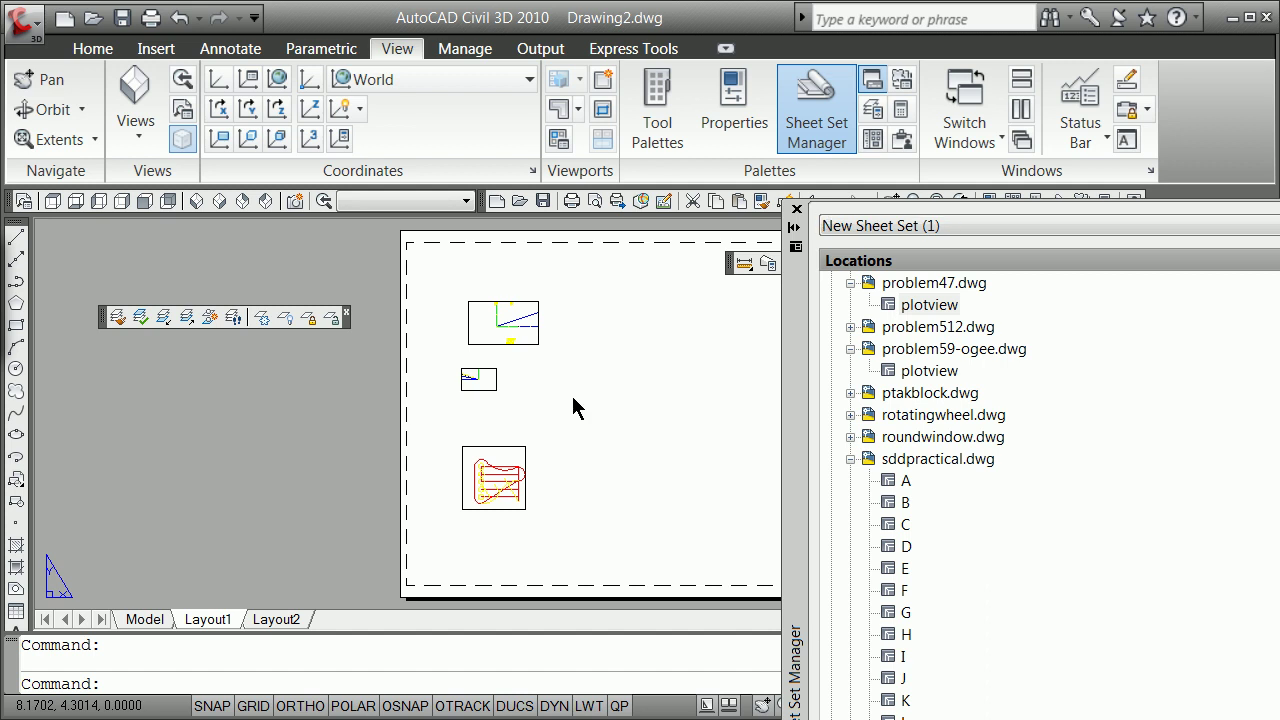
# Place problem47's plotview at 1/32" = 1'-0" to the right of the other views
pyautogui.click(746, 426)
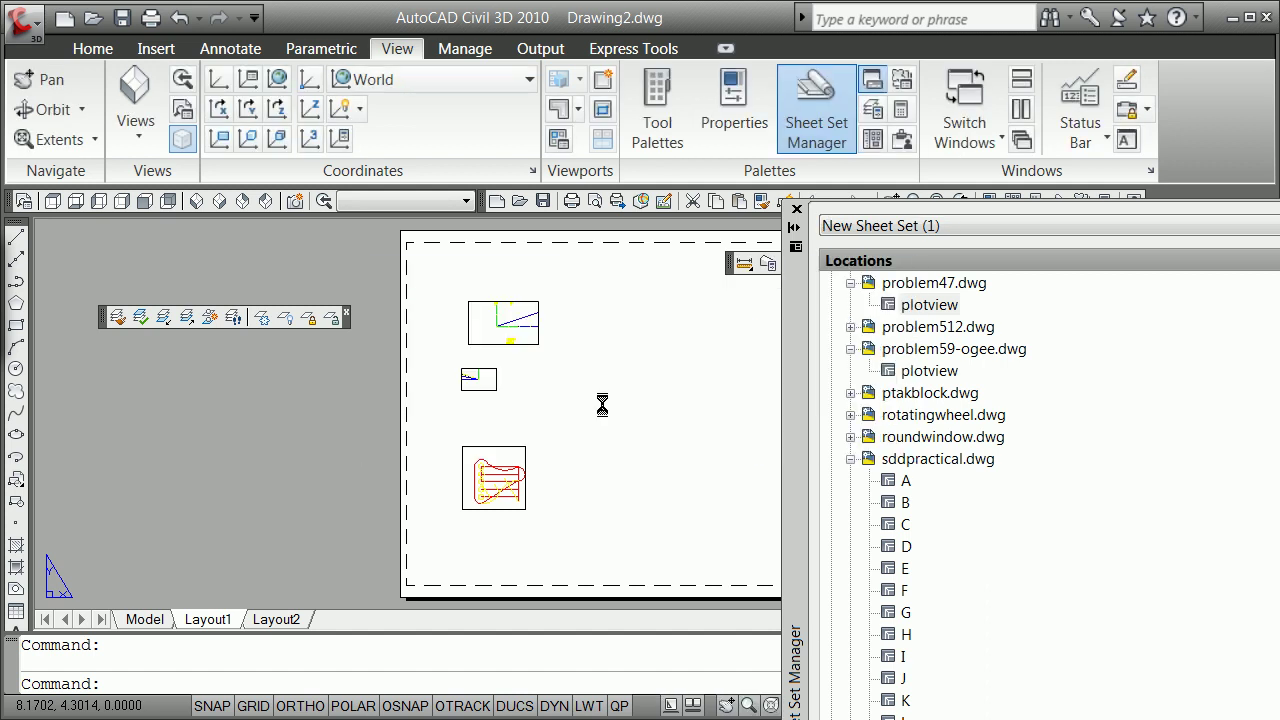
pyautogui.rightClick(578, 466)
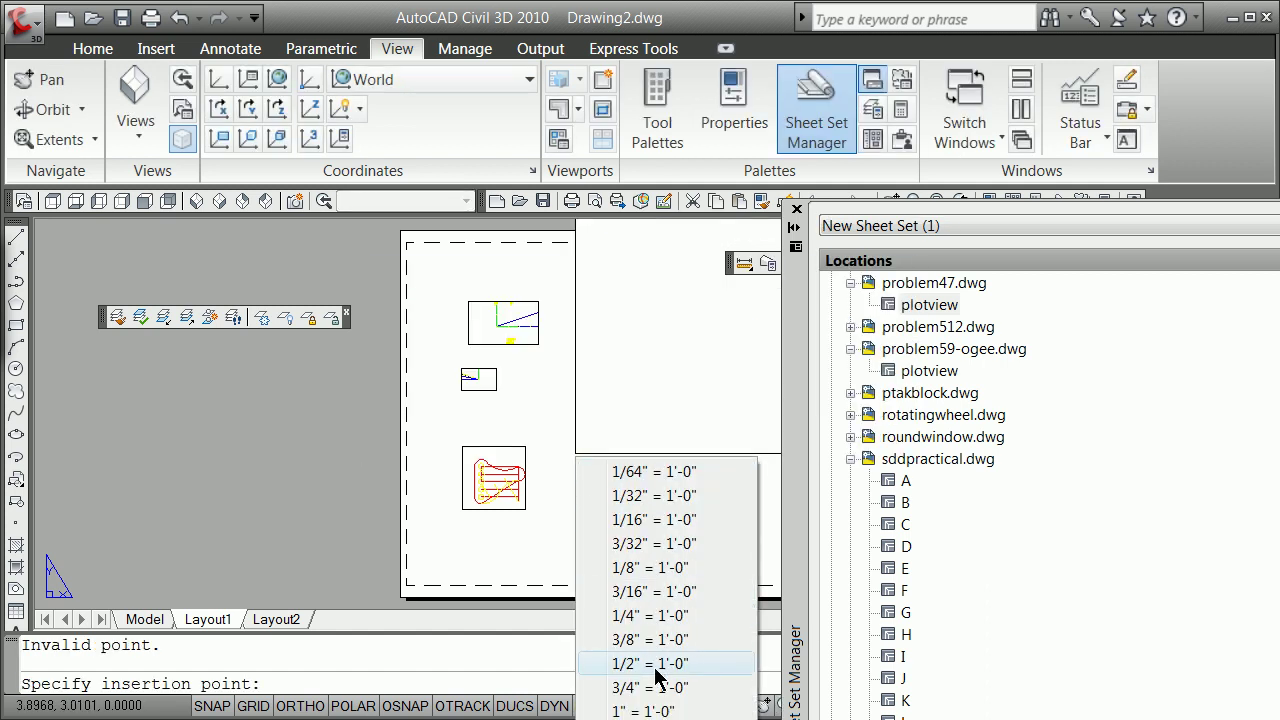
pyautogui.press('Escape')
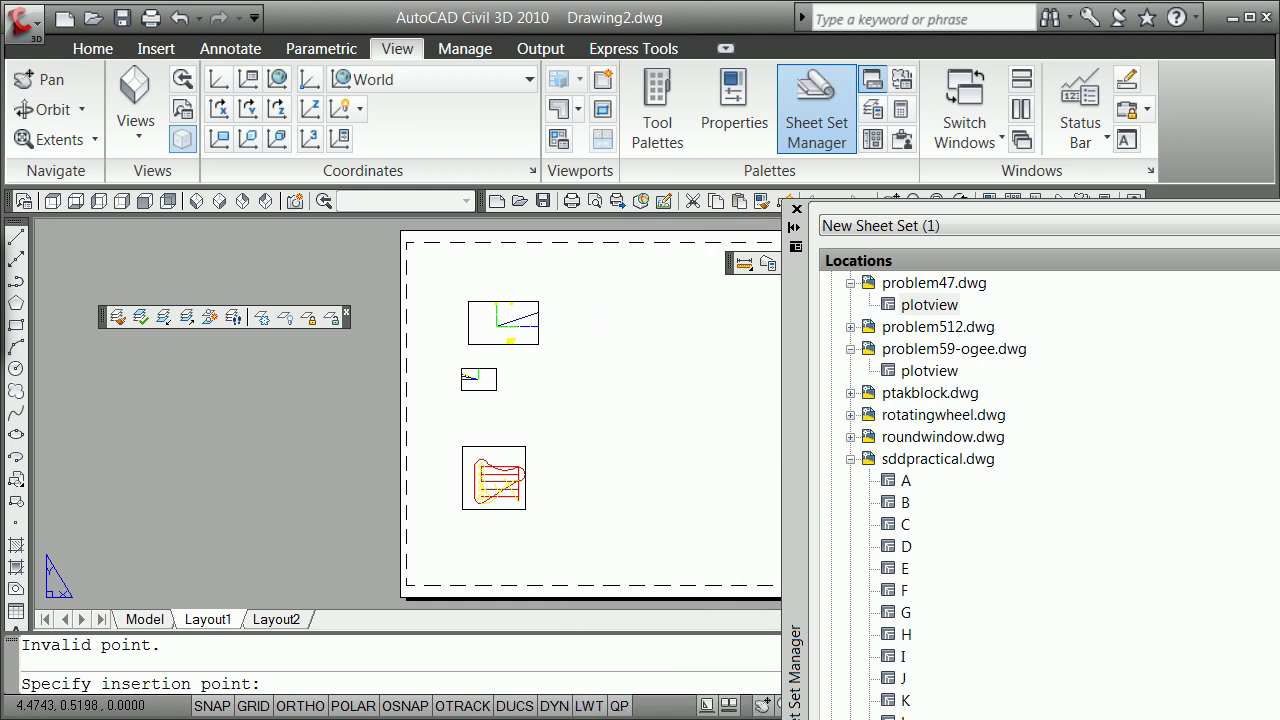
pyautogui.rightClick(587, 502)
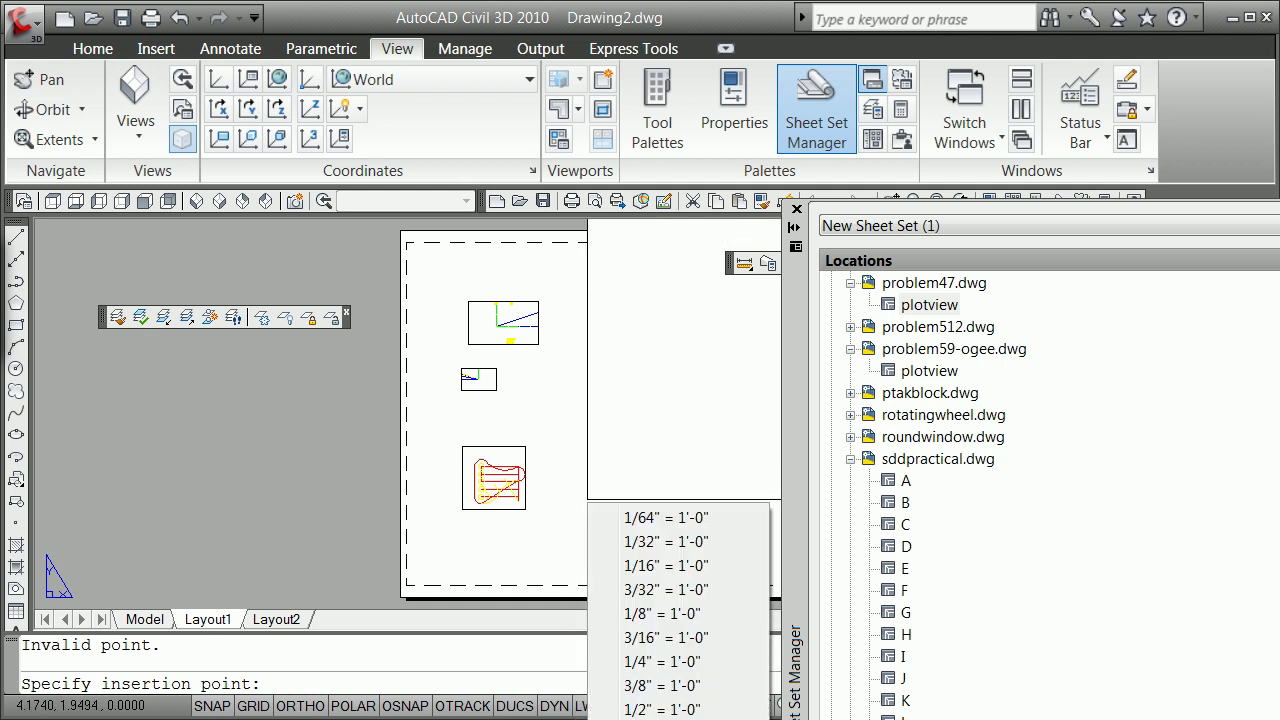
pyautogui.click(651, 686)
pyautogui.rightClick(576, 537)
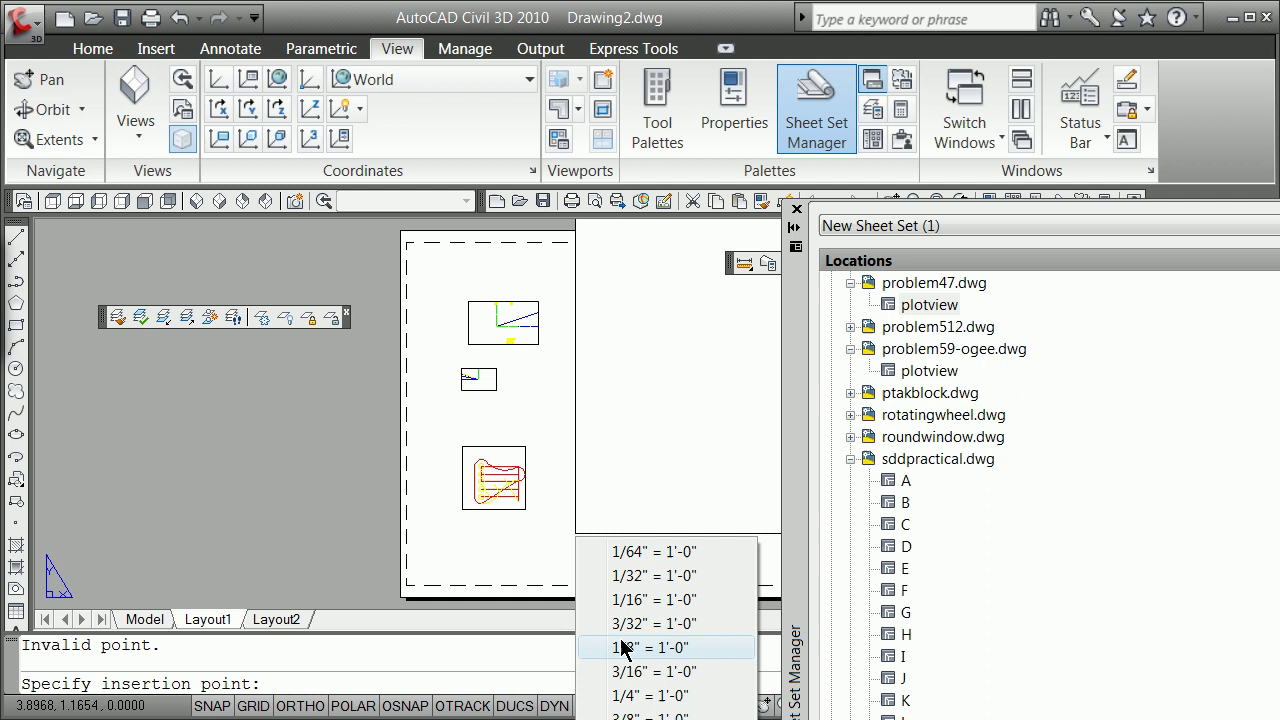
pyautogui.press('Escape')
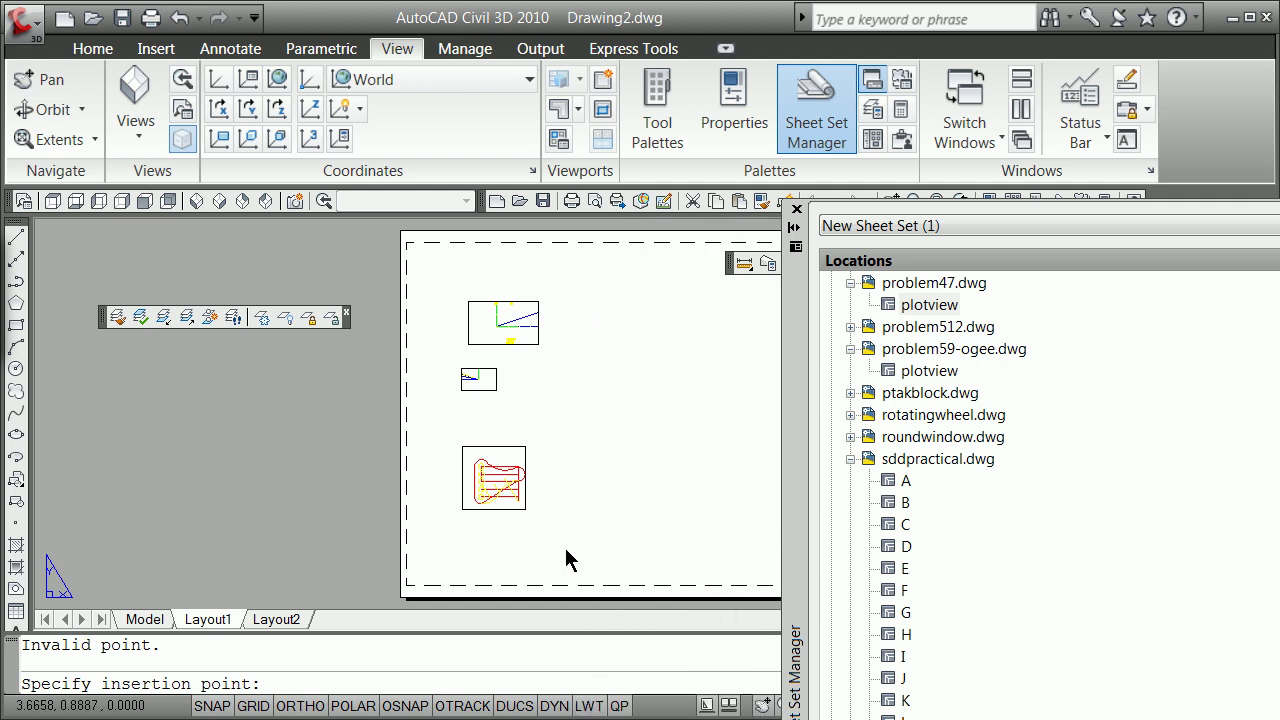
pyautogui.rightClick(565, 545)
pyautogui.click(617, 586)
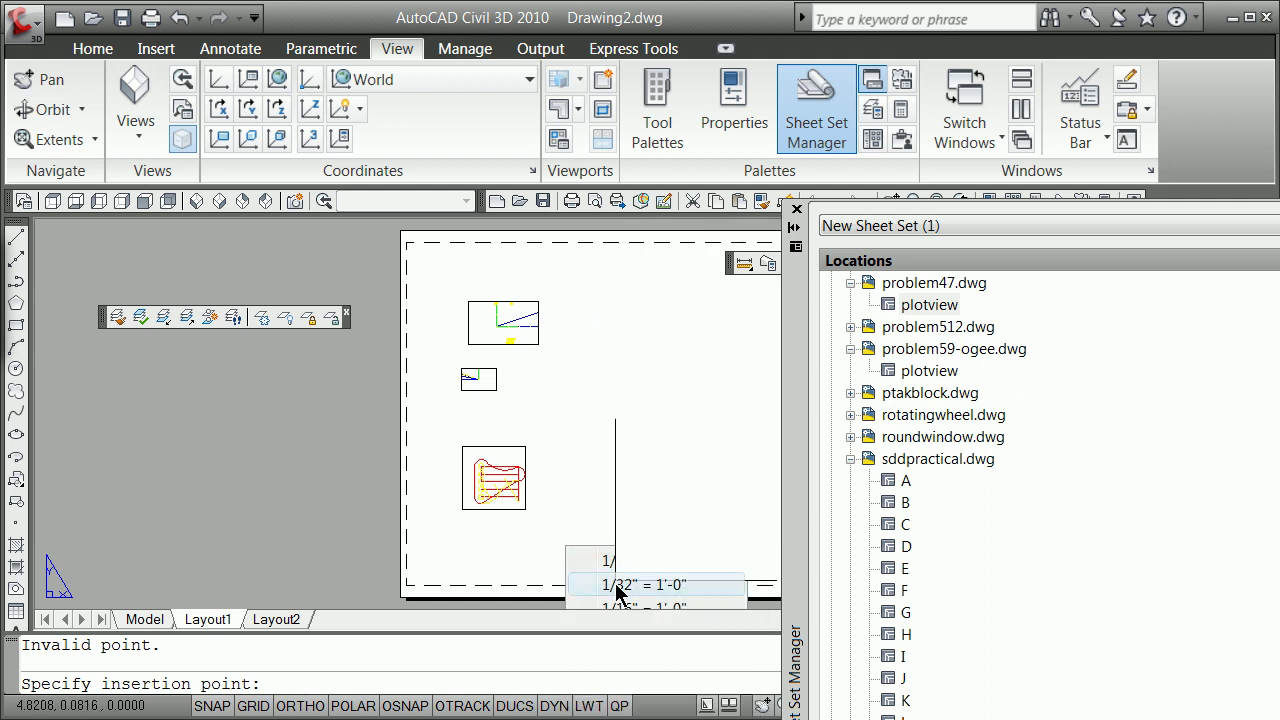
pyautogui.click(565, 517)
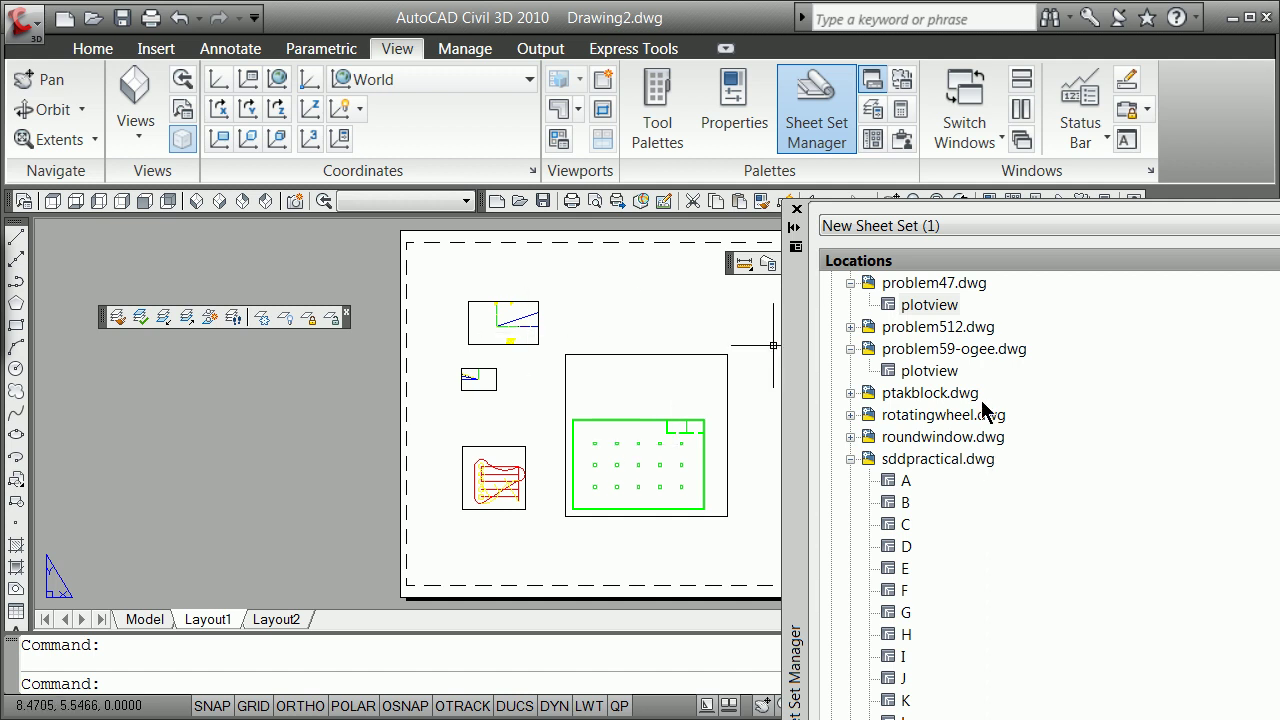
# Drag a selection window on the layout before switching to Inventor
pyautogui.moveTo(997, 647)
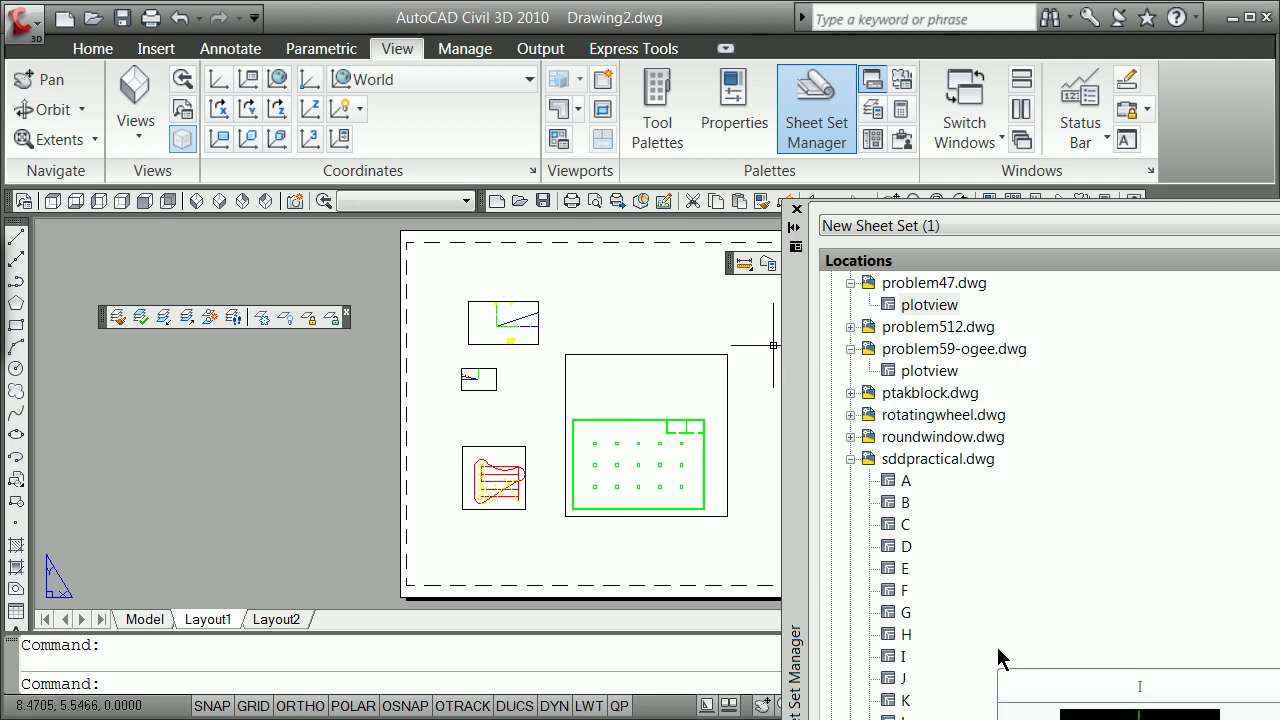
pyautogui.click(651, 572)
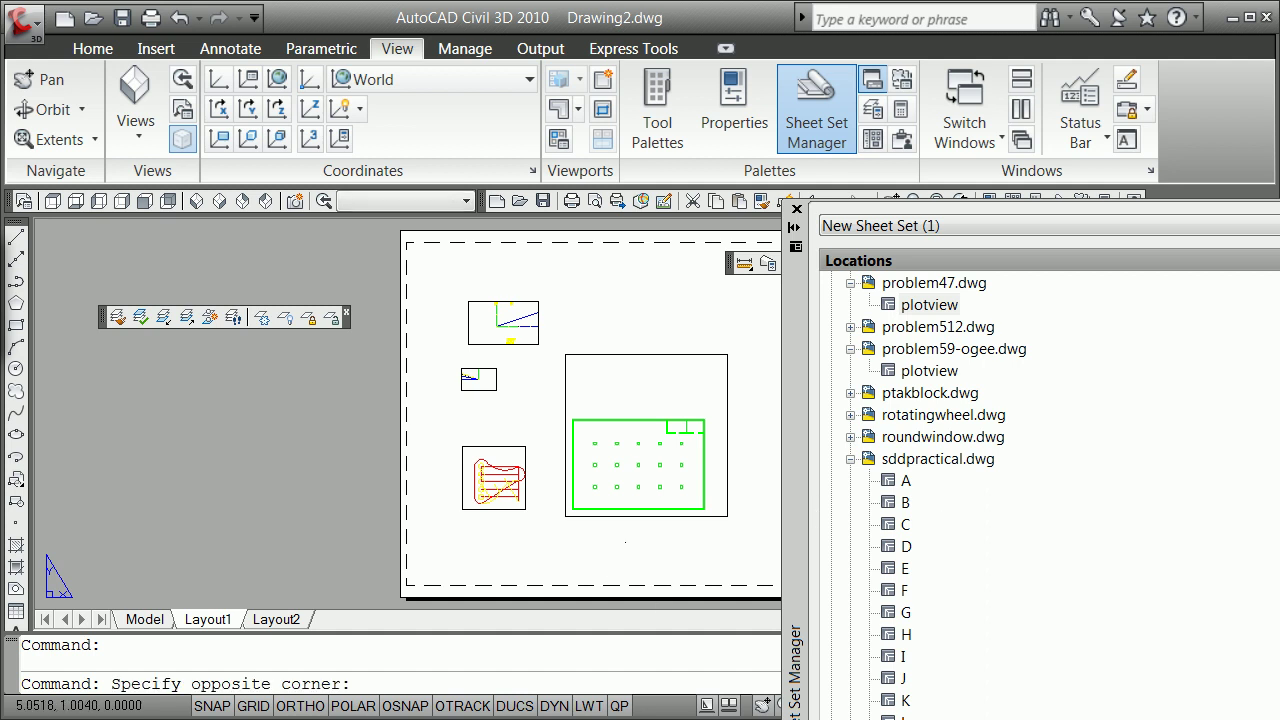
pyautogui.click(625, 549)
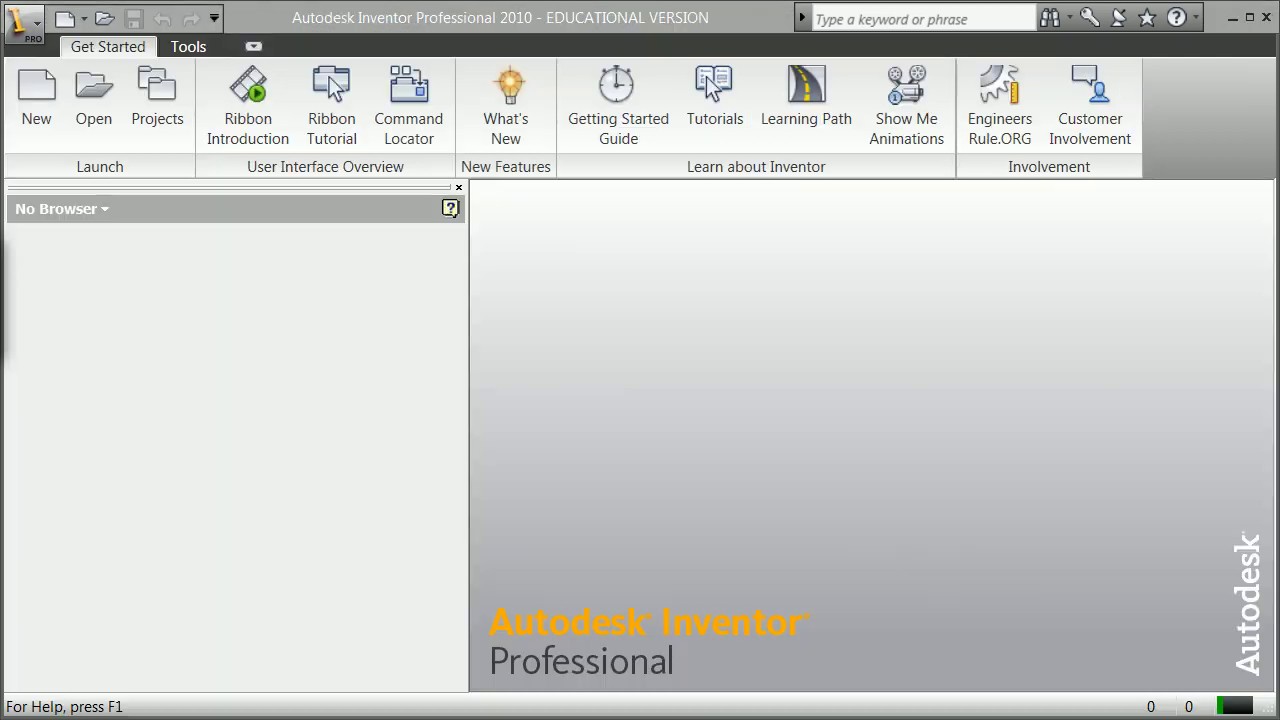
# Create a new drawing from the English ANSI (in).idw template using the March16.ipj project
pyautogui.click(38, 110)
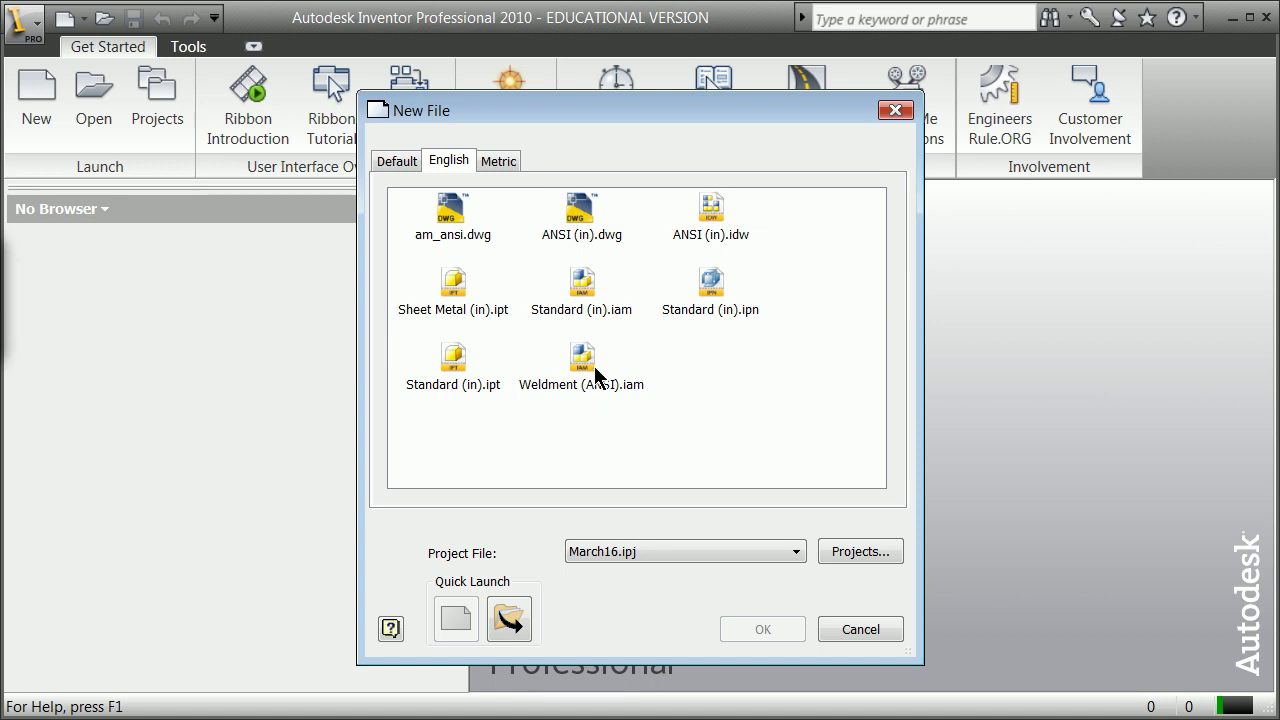
pyautogui.click(707, 215)
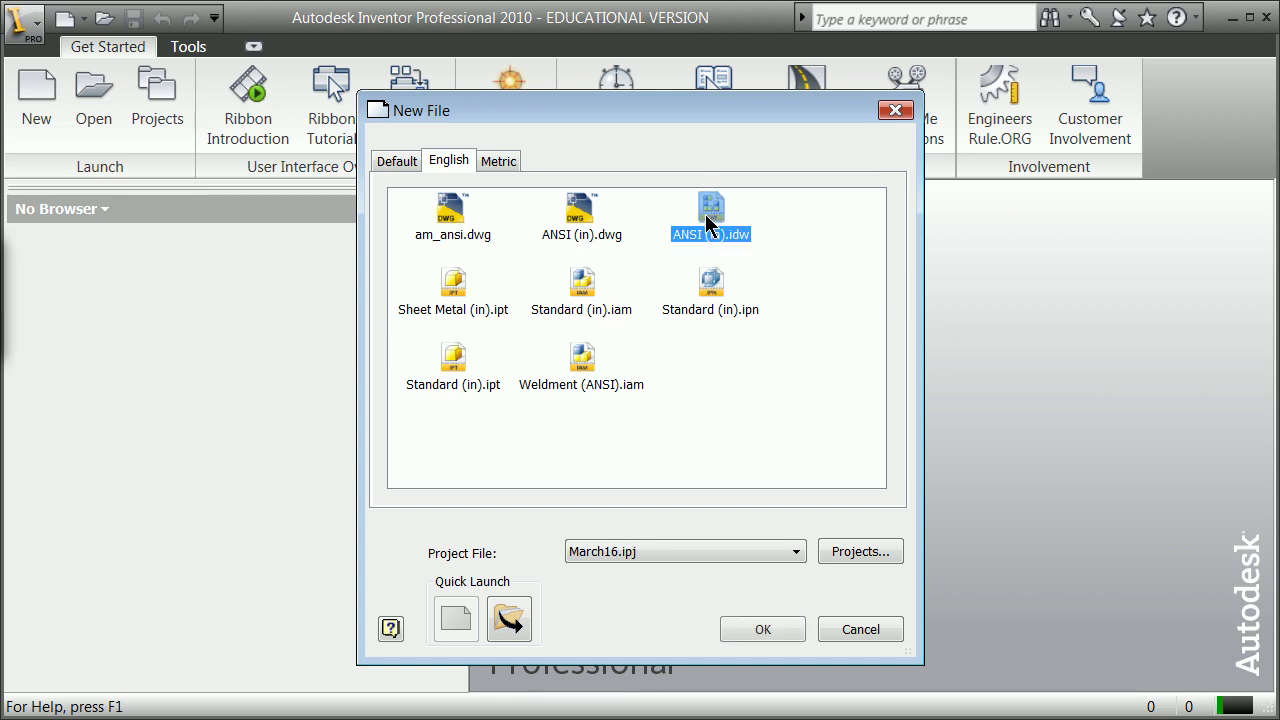
pyautogui.click(775, 557)
pyautogui.click(775, 557)
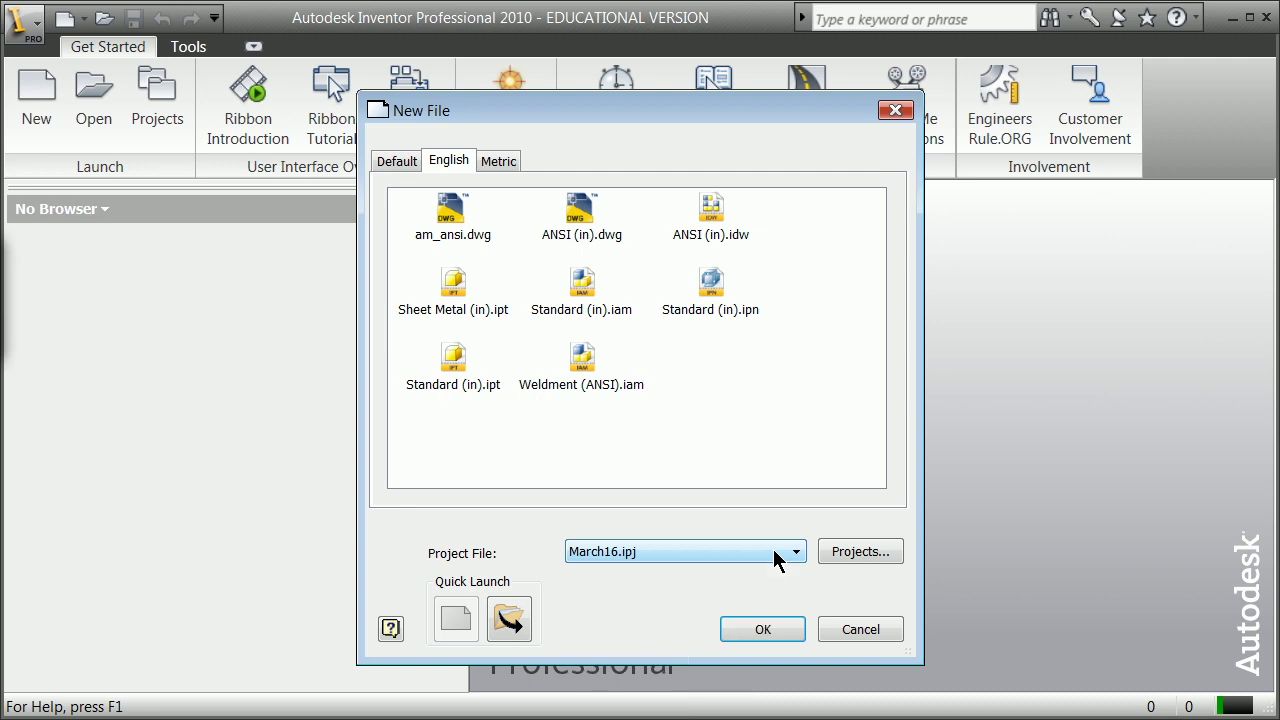
pyautogui.click(763, 634)
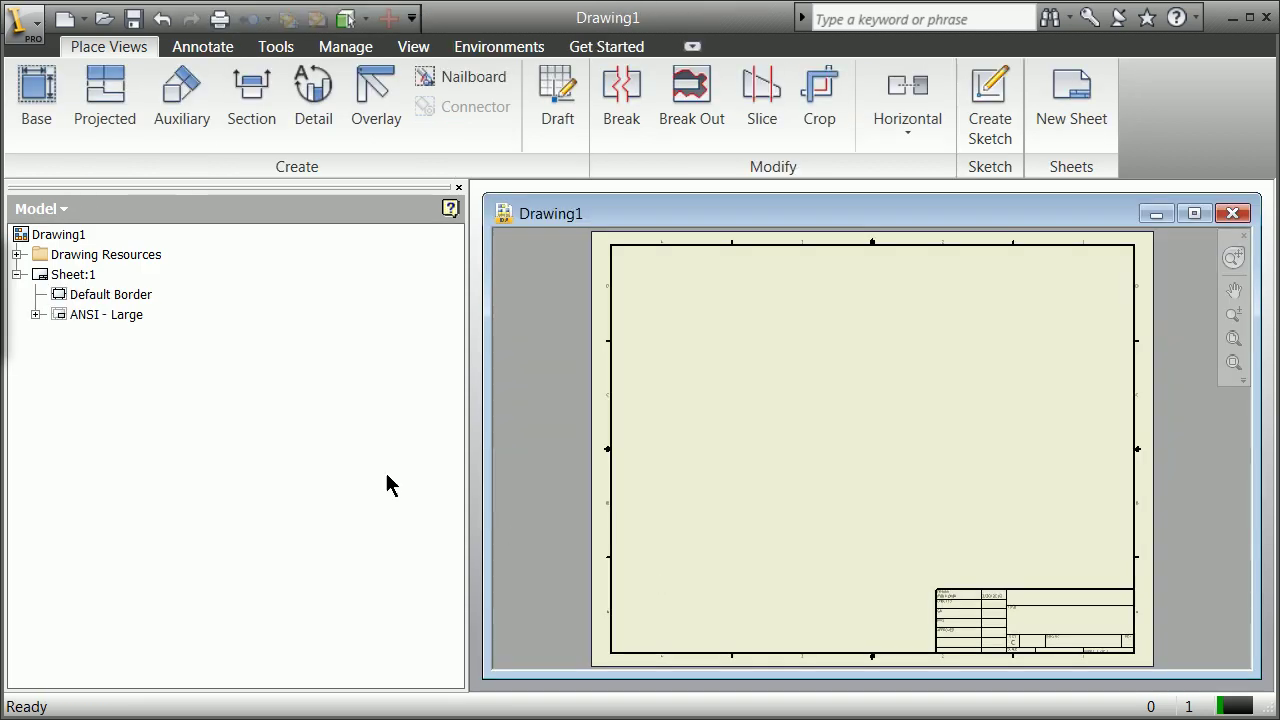
# Expand Drawing Resources to show sheet formats, borders, title blocks and sketched symbols, cancelling the Base view dialog
pyautogui.click(40, 100)
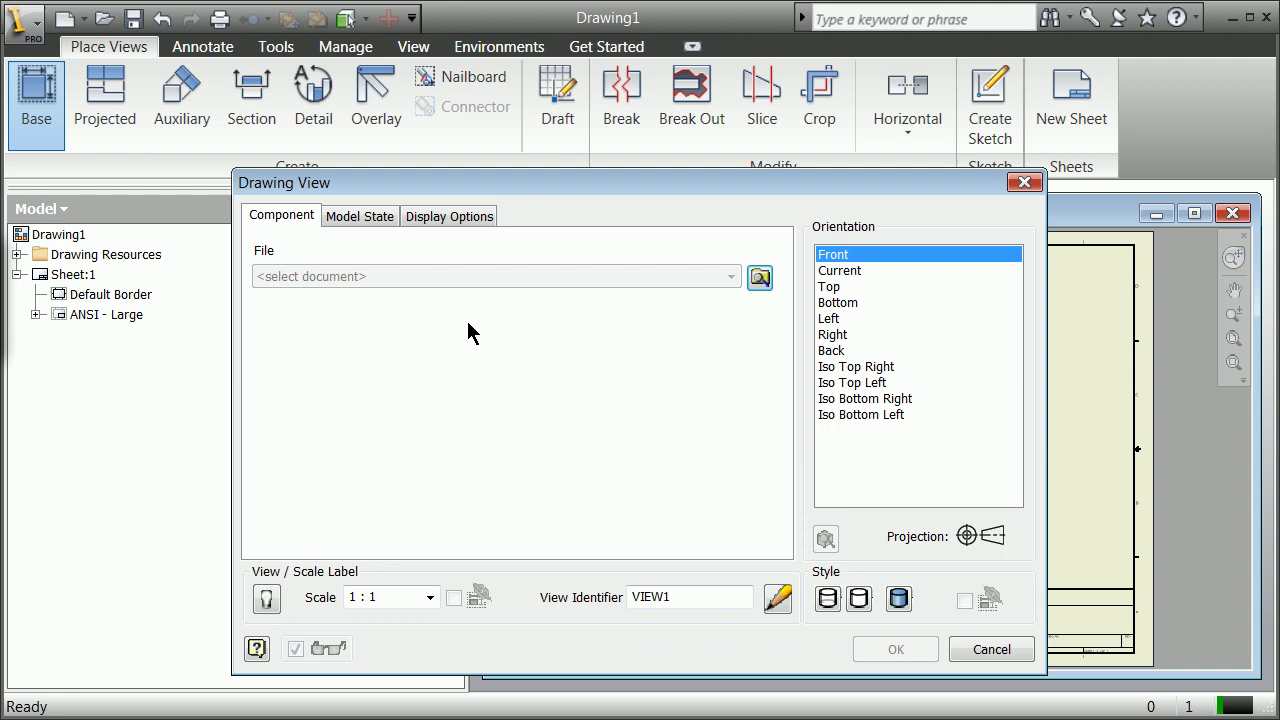
pyautogui.click(361, 217)
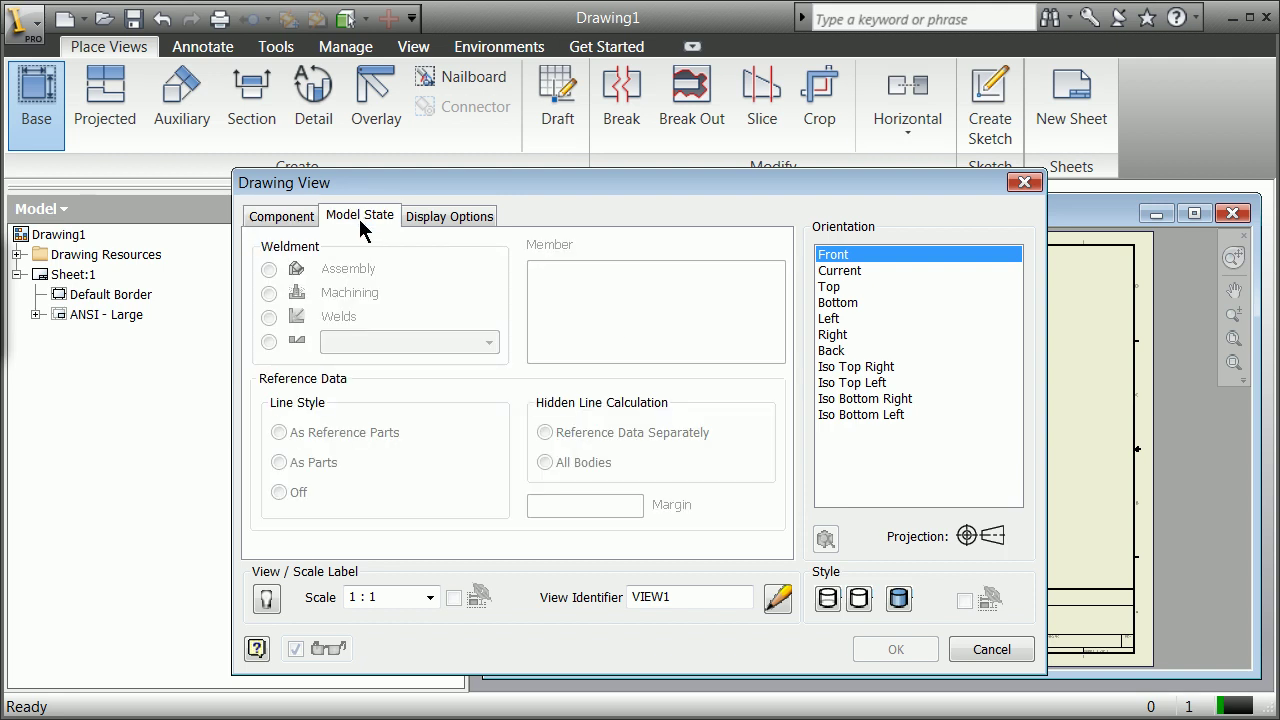
pyautogui.click(17, 255)
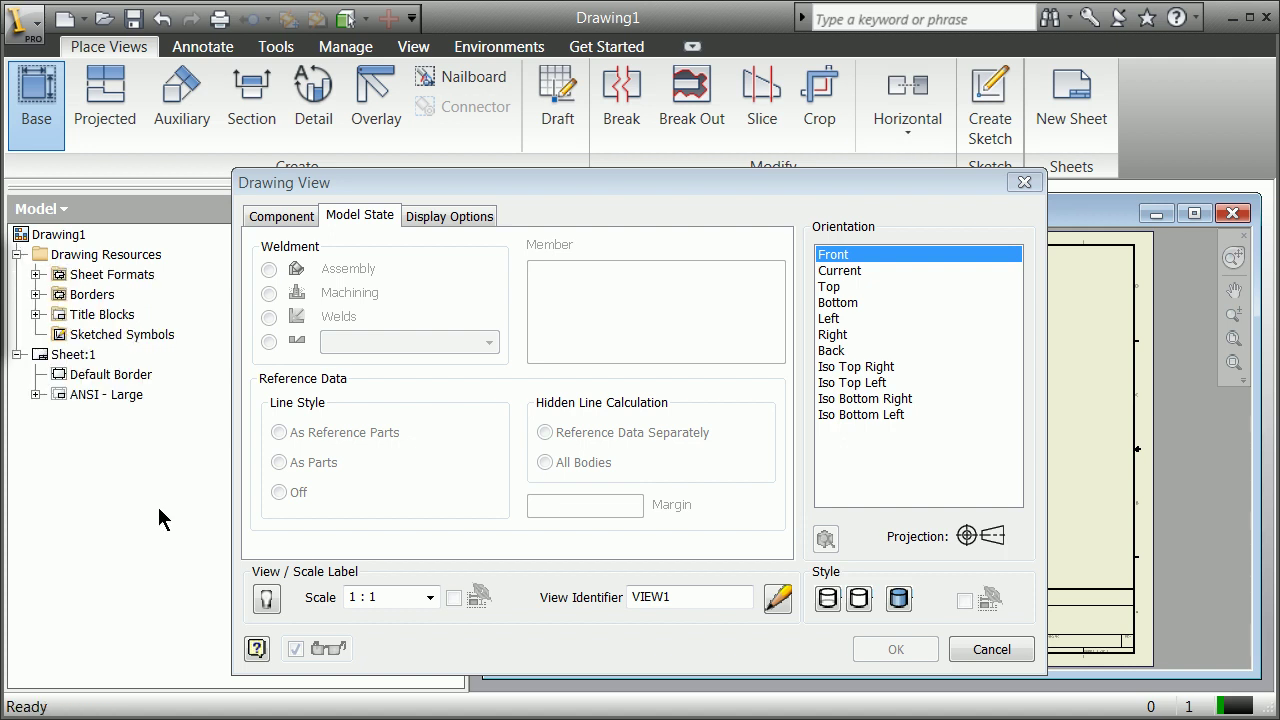
pyautogui.click(976, 651)
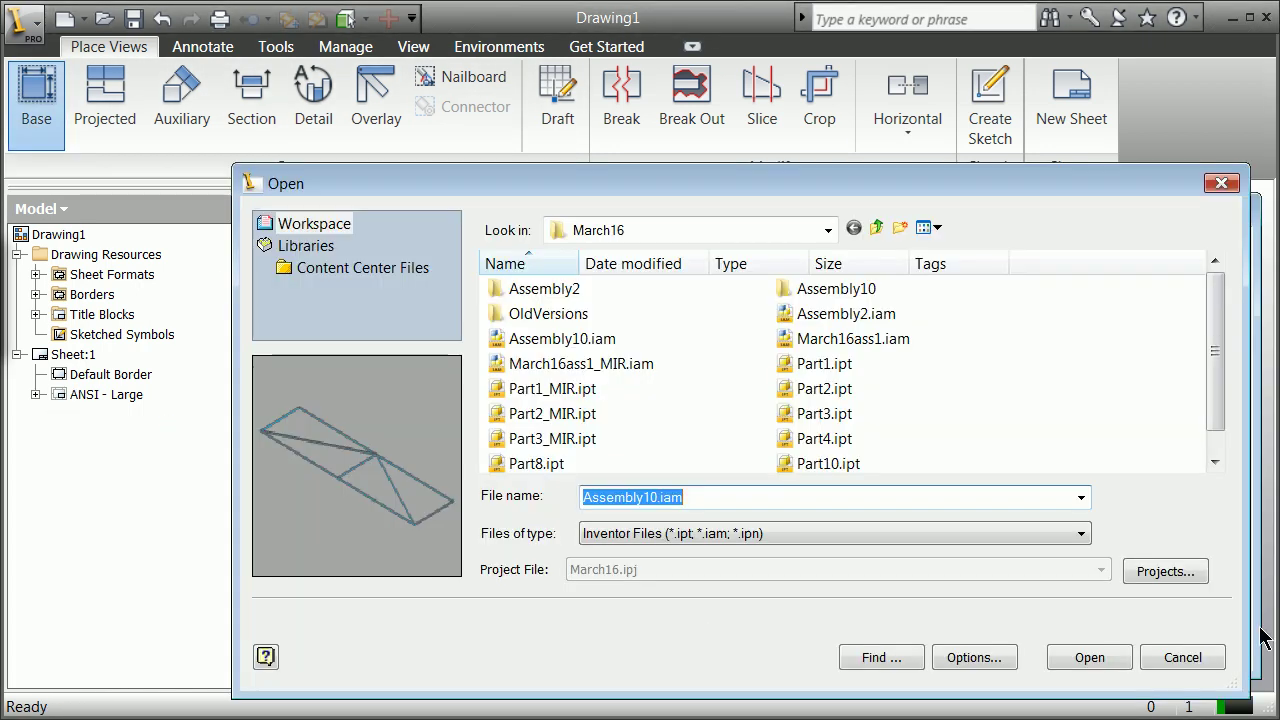
# Place a Top-orientation base view of Part3.ipt at 0.06:1, accepting the educational watermark prompt
pyautogui.click(1180, 658)
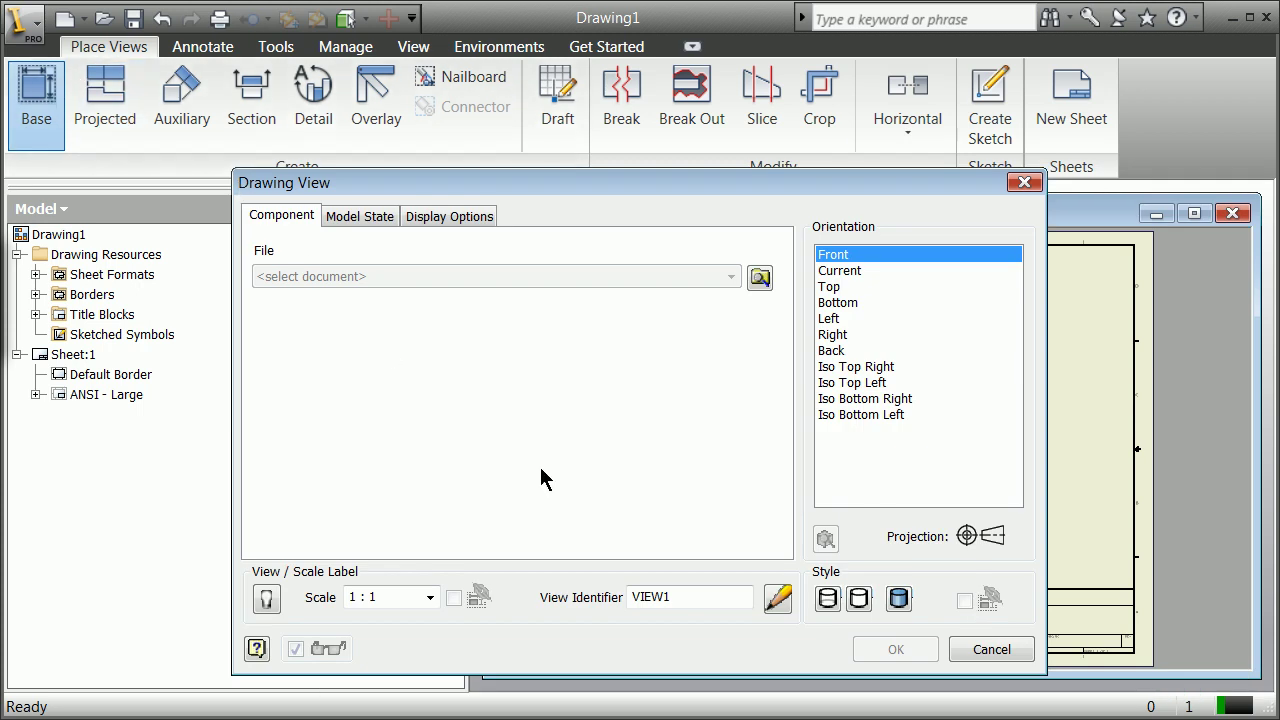
pyautogui.click(759, 279)
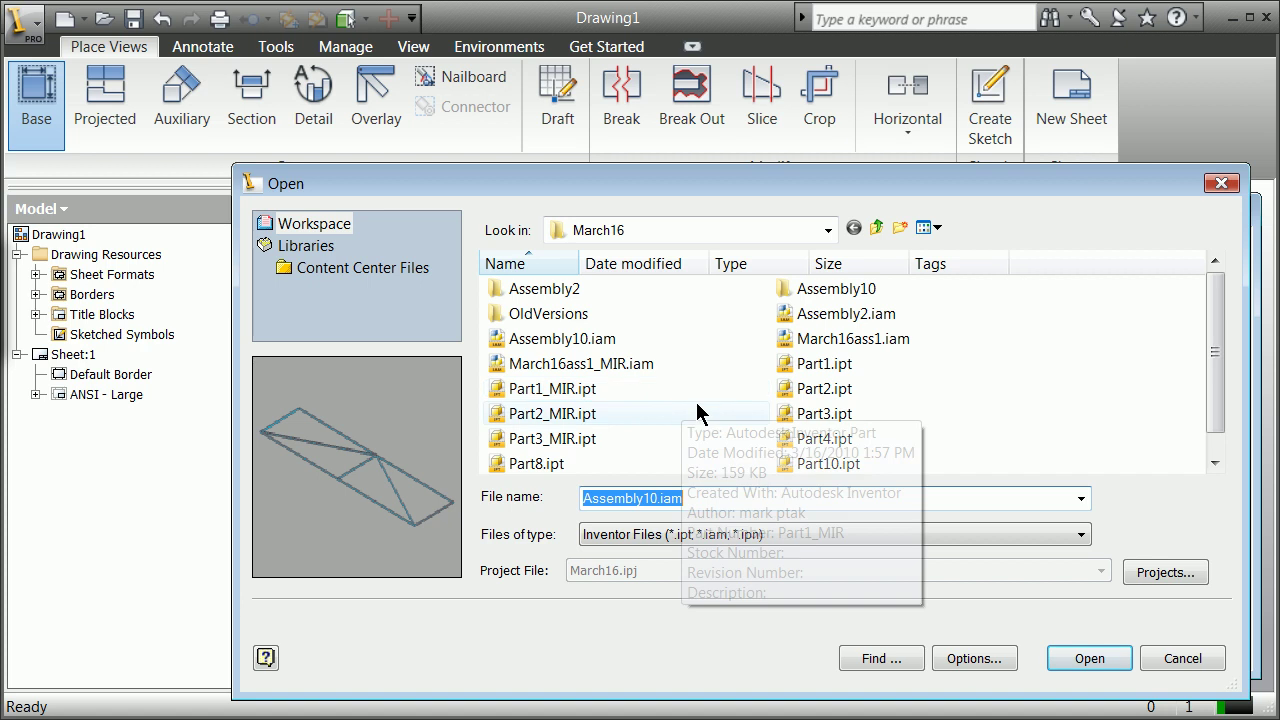
pyautogui.click(822, 413)
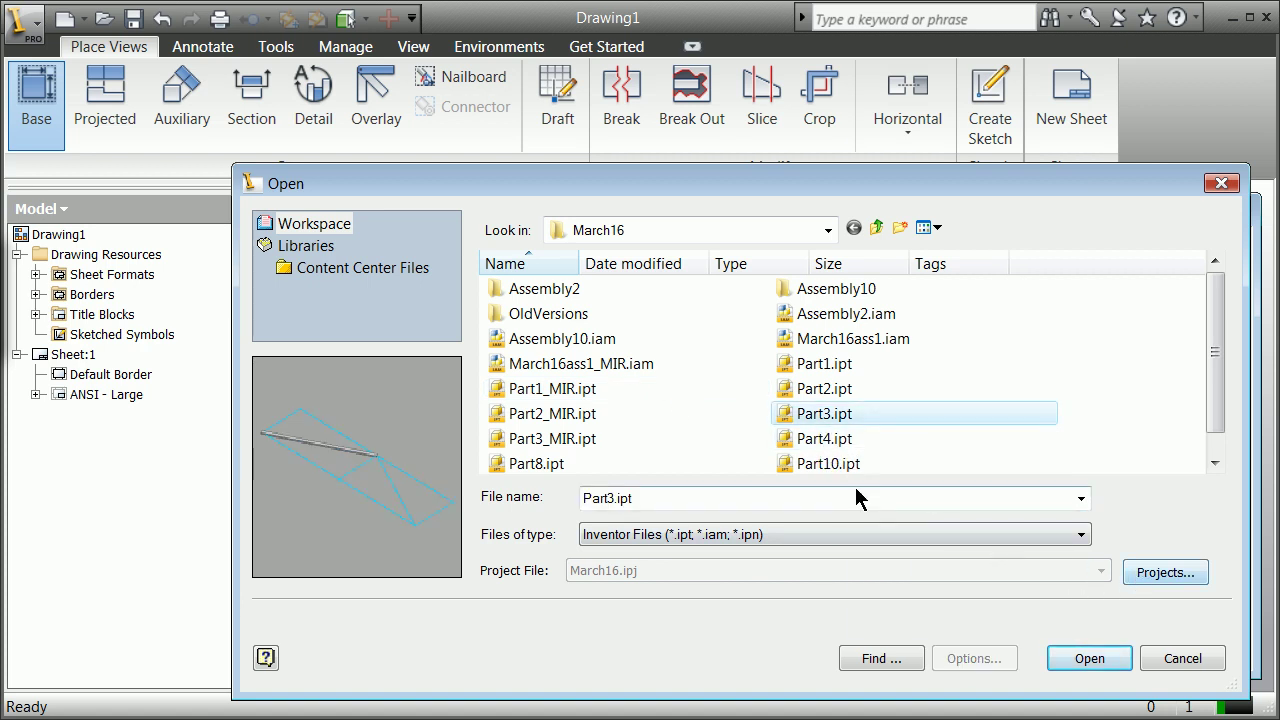
pyautogui.click(829, 467)
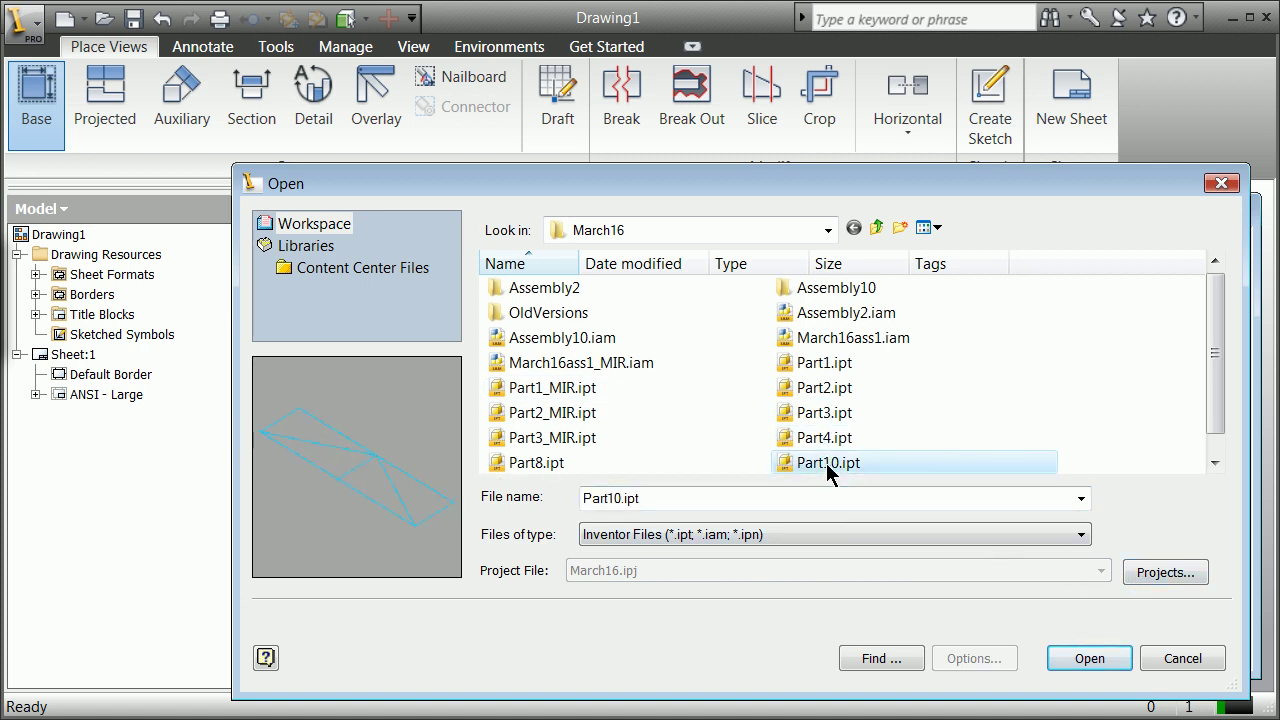
pyautogui.click(821, 413)
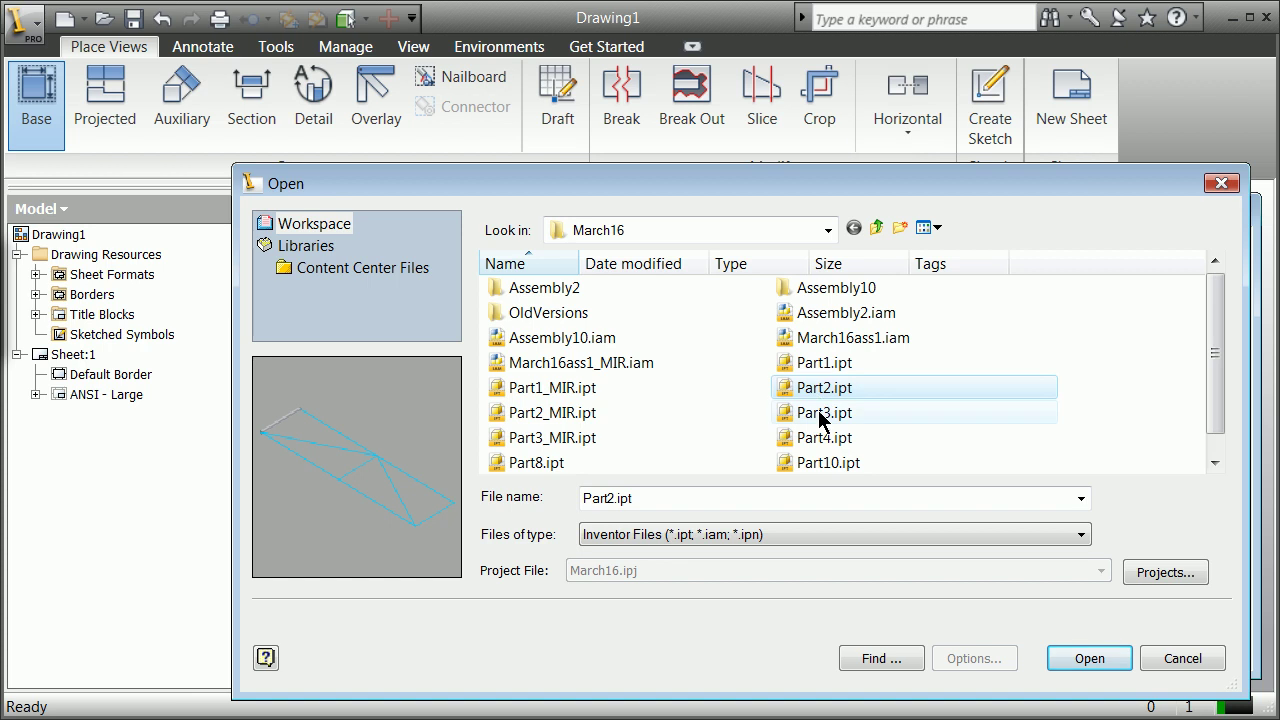
pyautogui.click(1095, 662)
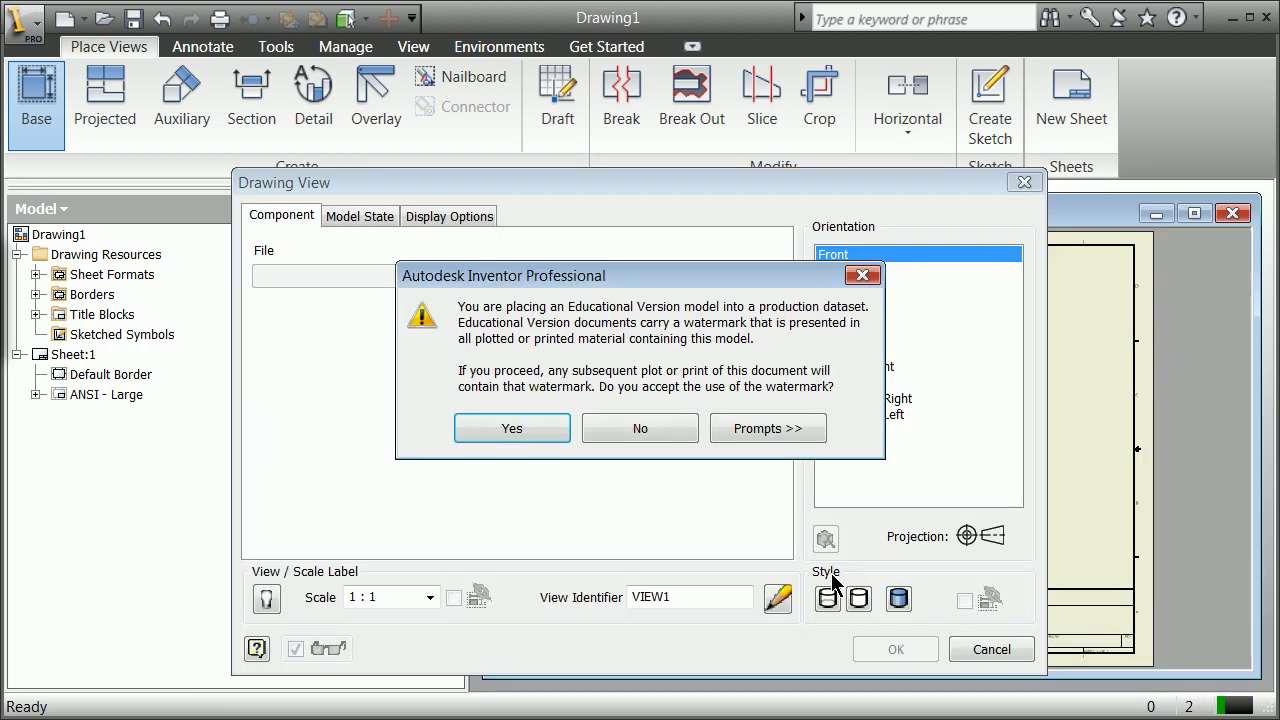
pyautogui.click(543, 429)
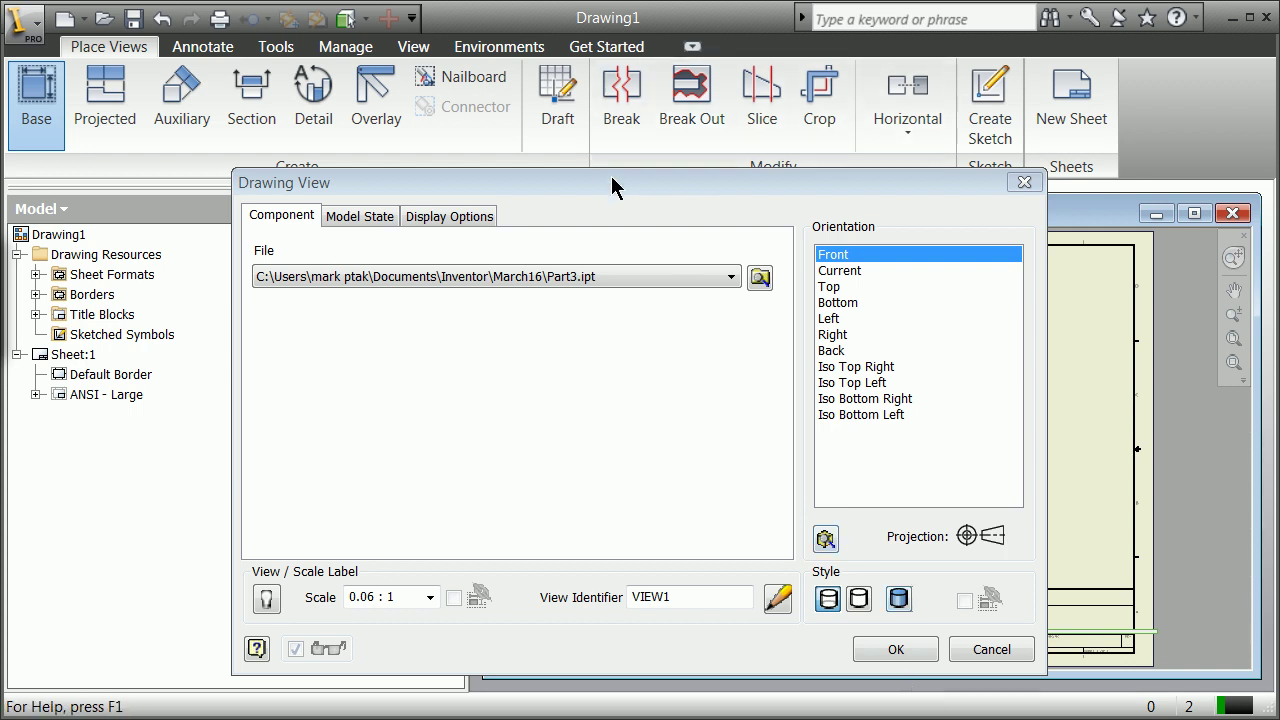
pyautogui.moveTo(605, 188); pyautogui.dragTo(160, 161)
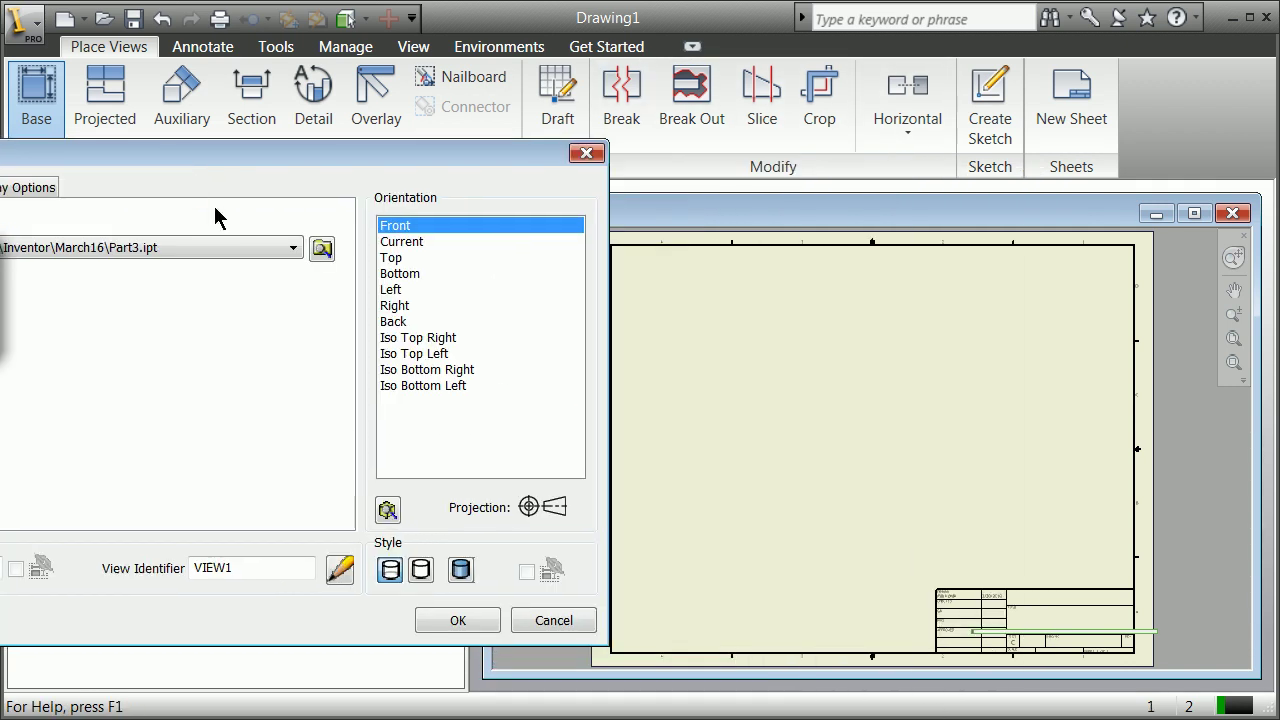
pyautogui.click(391, 259)
pyautogui.click(446, 624)
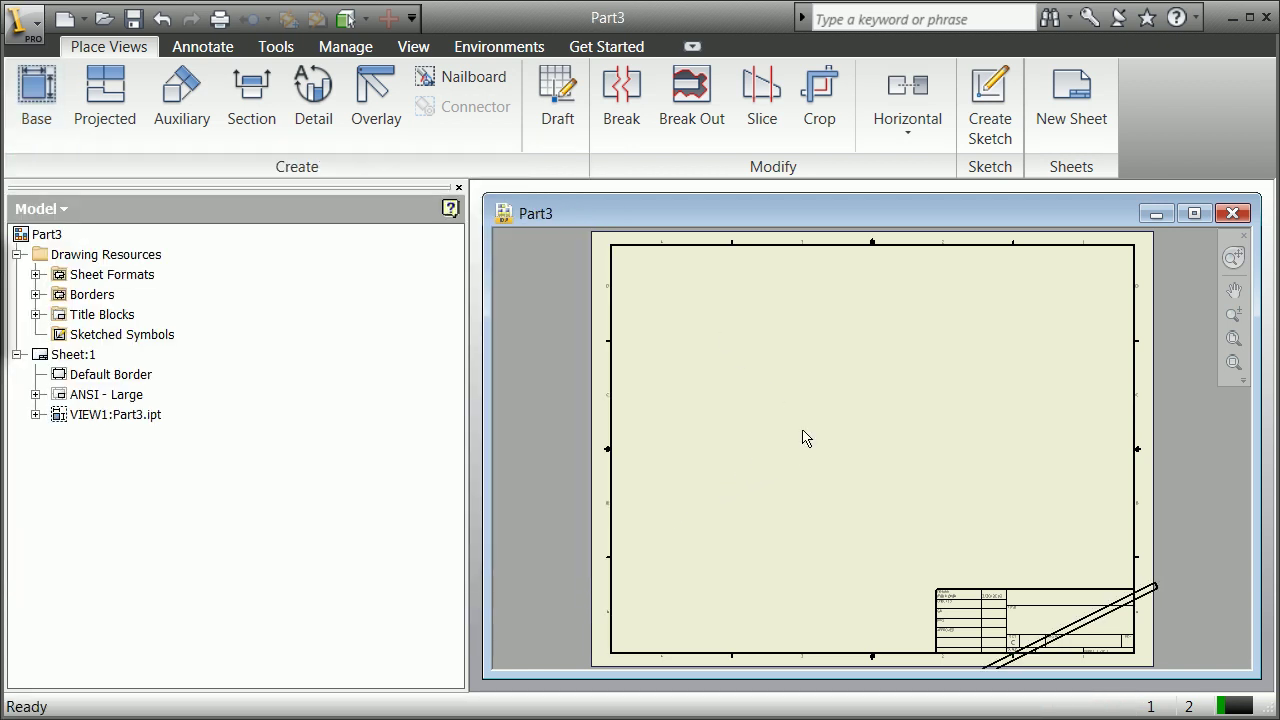
# Window-select the Part3 base view on the sheet
pyautogui.moveTo(1067, 636); pyautogui.dragTo(985, 536)
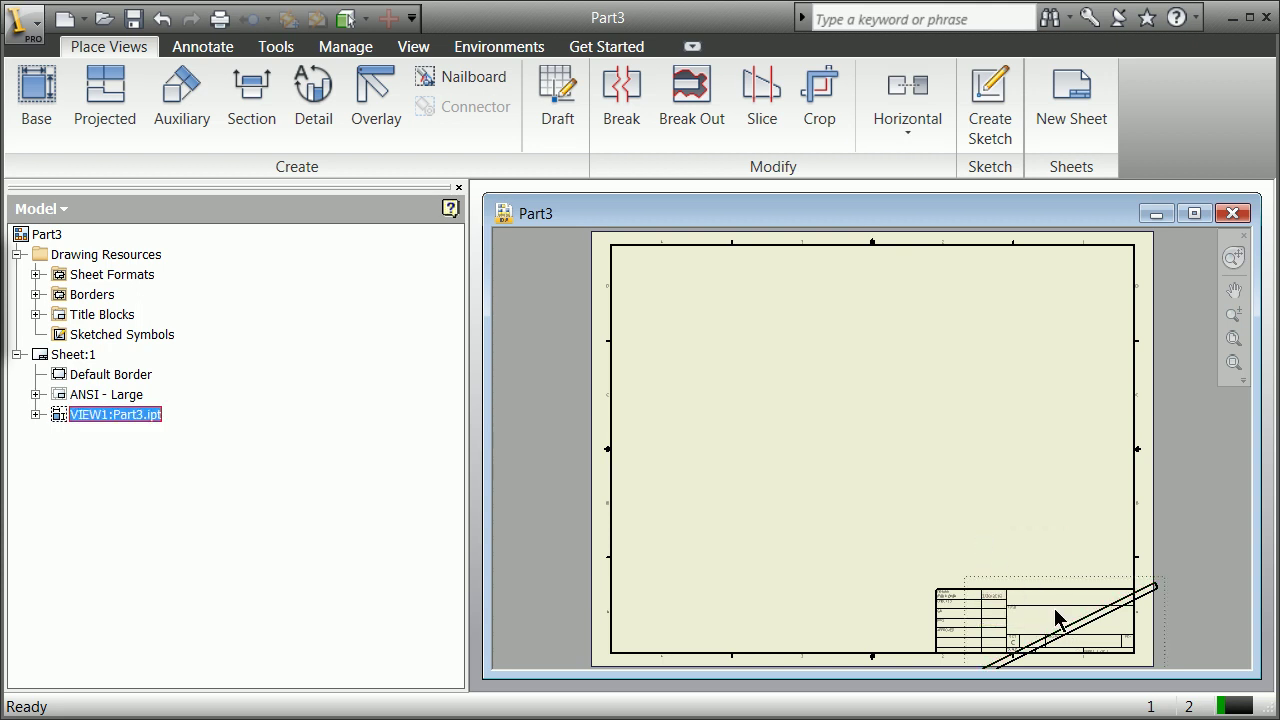
pyautogui.moveTo(1065, 626)
pyautogui.mouseDown()
pyautogui.moveTo(1036, 598)
pyautogui.moveTo(1086, 634)
pyautogui.moveTo(997, 557)
pyautogui.mouseUp()
pyautogui.scroll(5, 999, 560)
pyautogui.scroll(-6, 1005, 585)
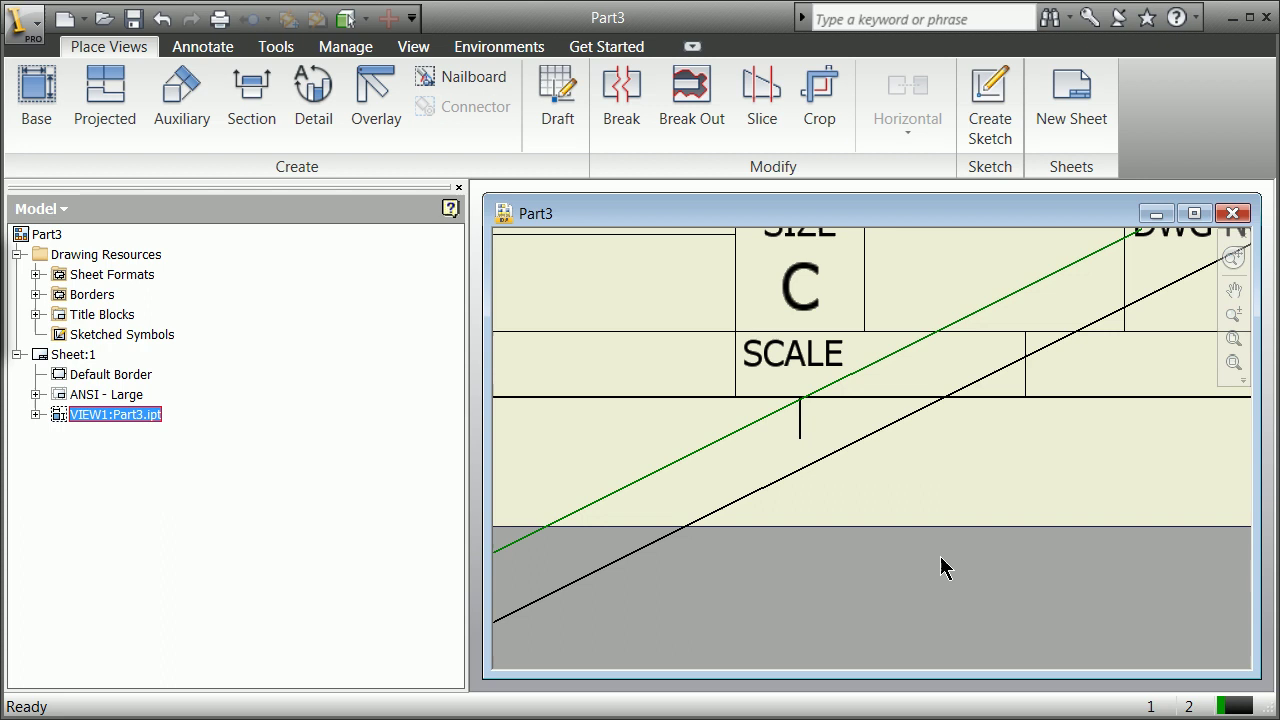
pyautogui.scroll(4, 791, 529)
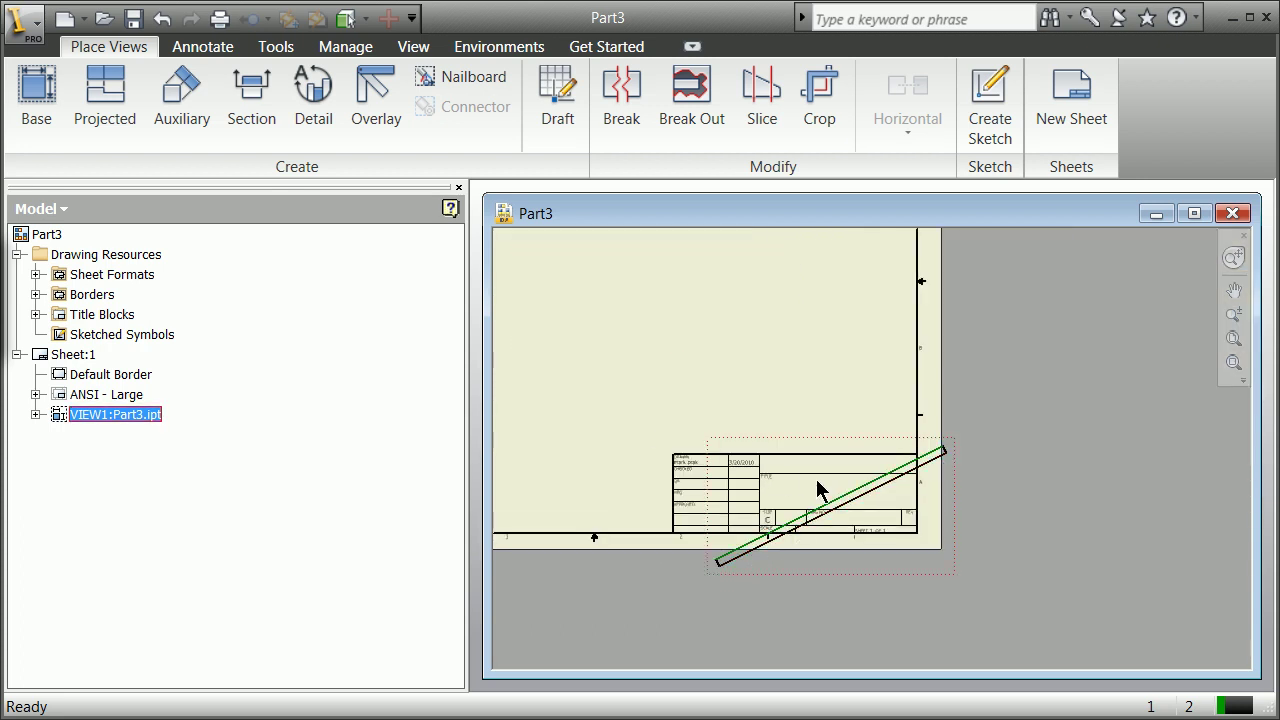
pyautogui.moveTo(620, 390); pyautogui.dragTo(1007, 618)
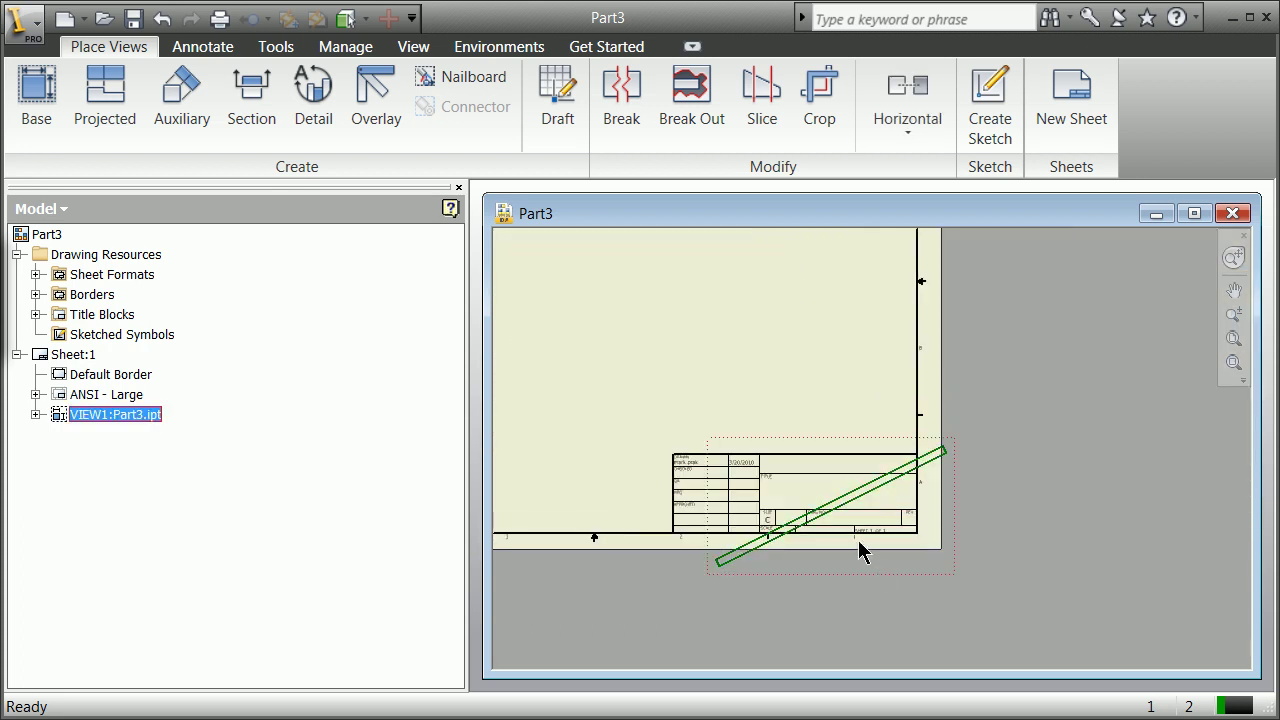
pyautogui.moveTo(858, 530); pyautogui.dragTo(748, 400)
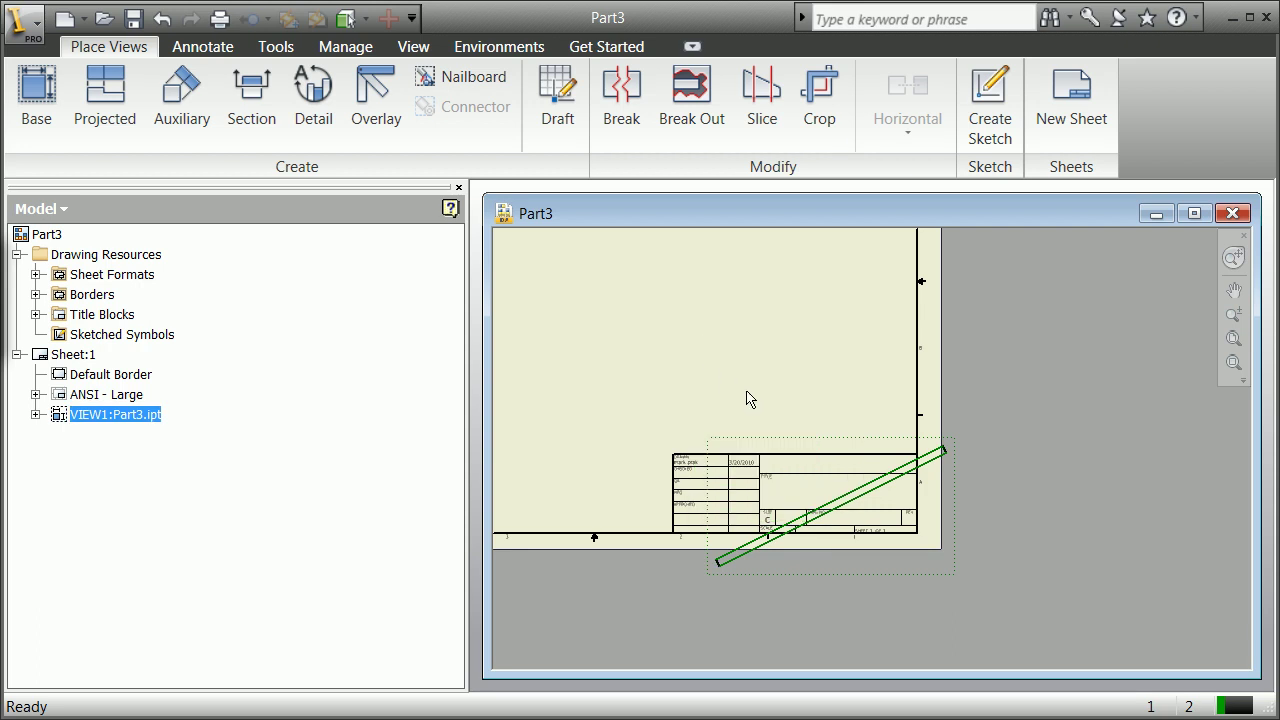
# Cancel the repeated base view, zoom out, and start a projected view from the base view
pyautogui.rightClick(748, 400)
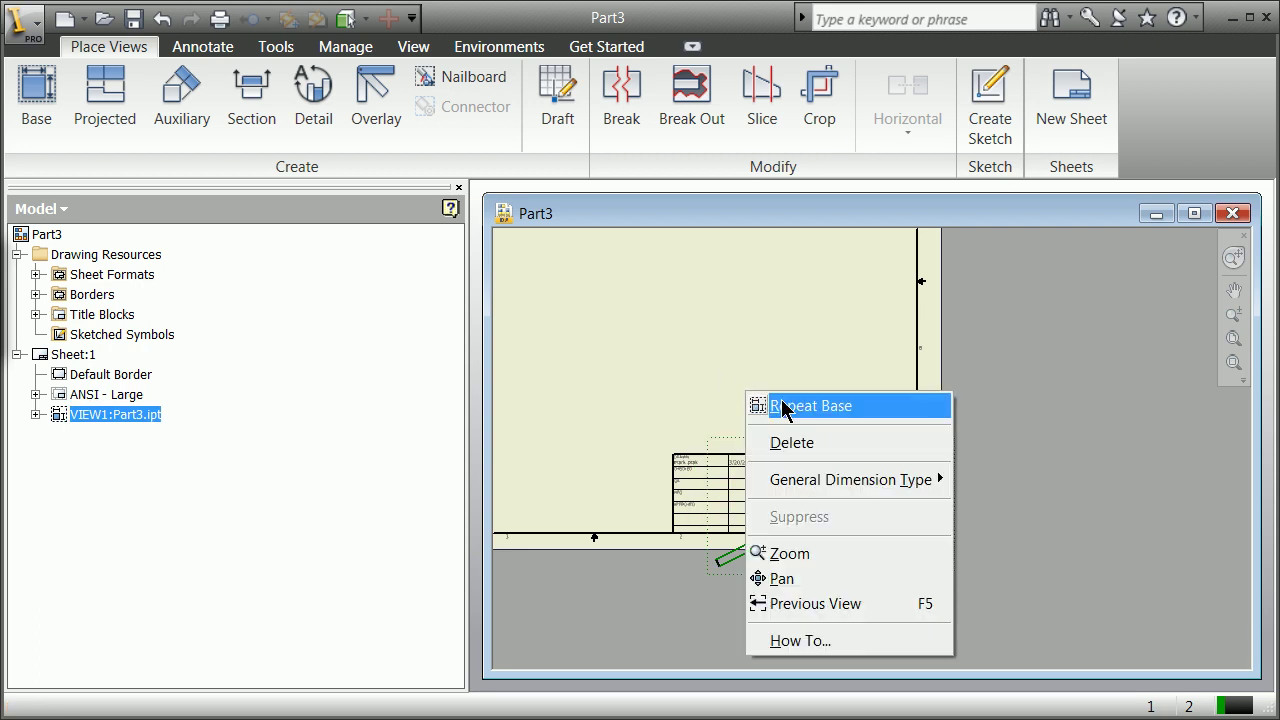
pyautogui.click(783, 407)
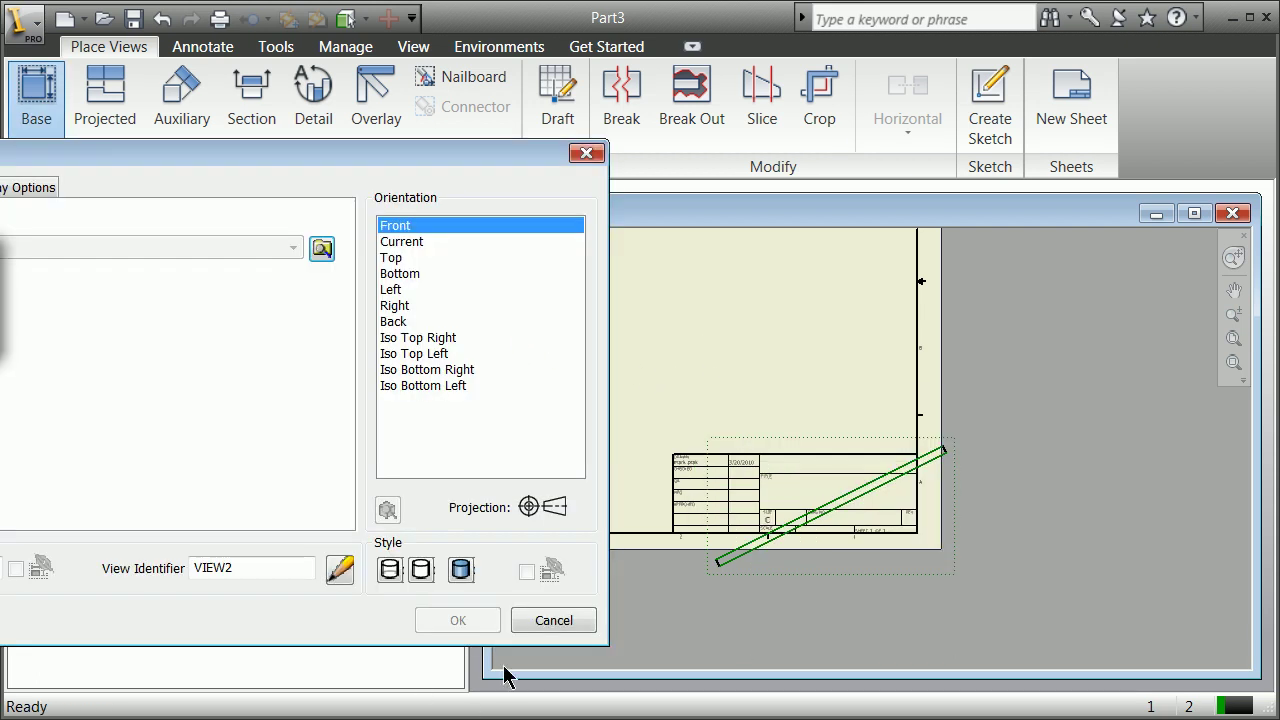
pyautogui.click(553, 621)
pyautogui.scroll(-1, 554, 603)
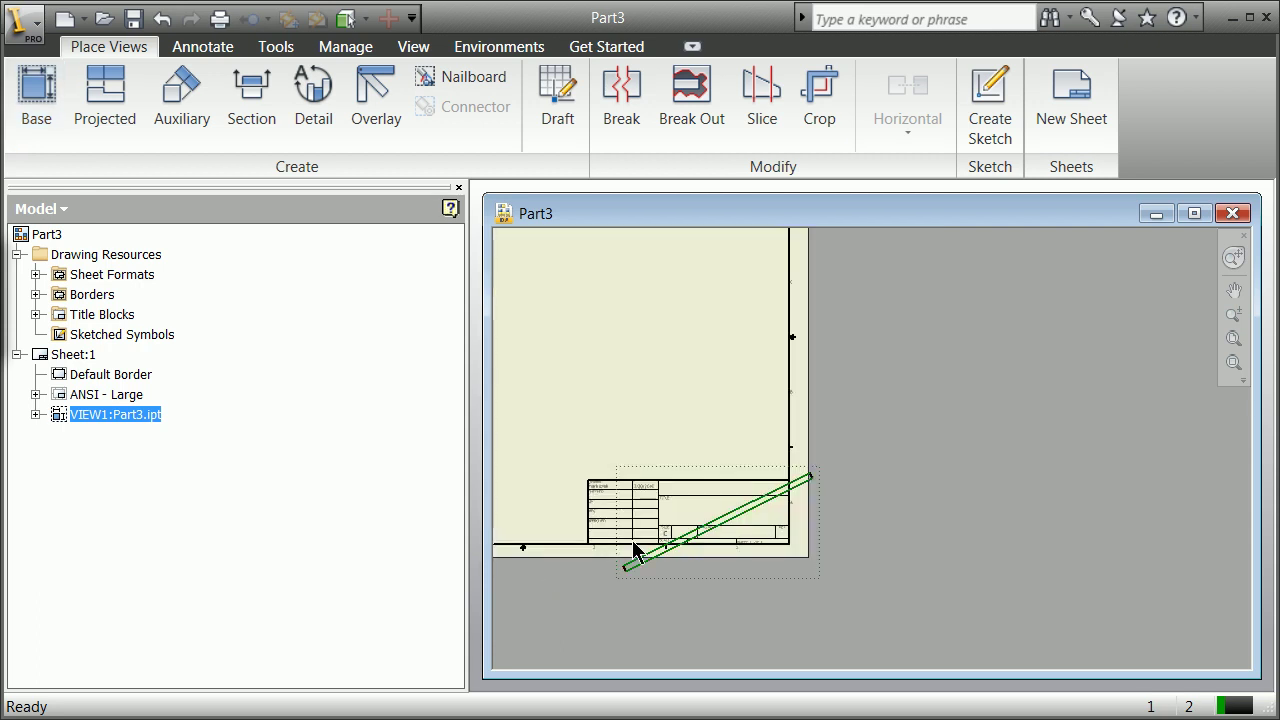
pyautogui.click(134, 99)
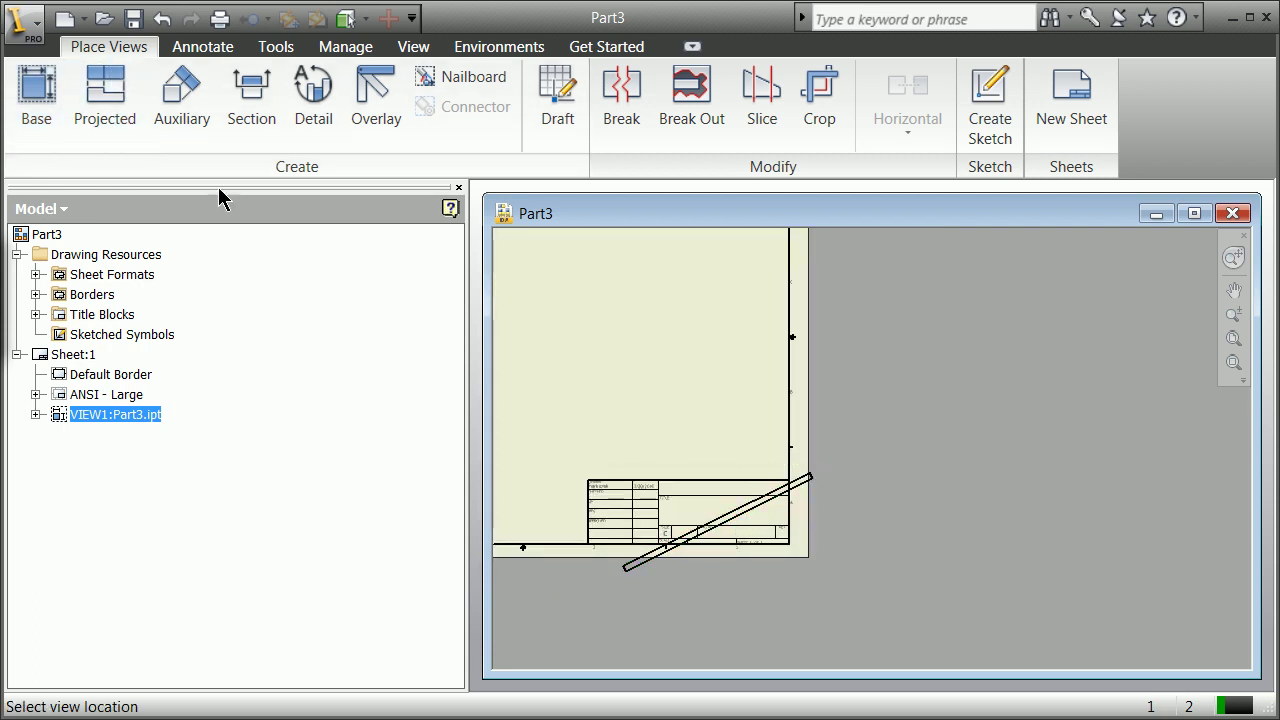
# Place a projected view above the Part3 base view and create the previewed projected views
pyautogui.click(702, 439)
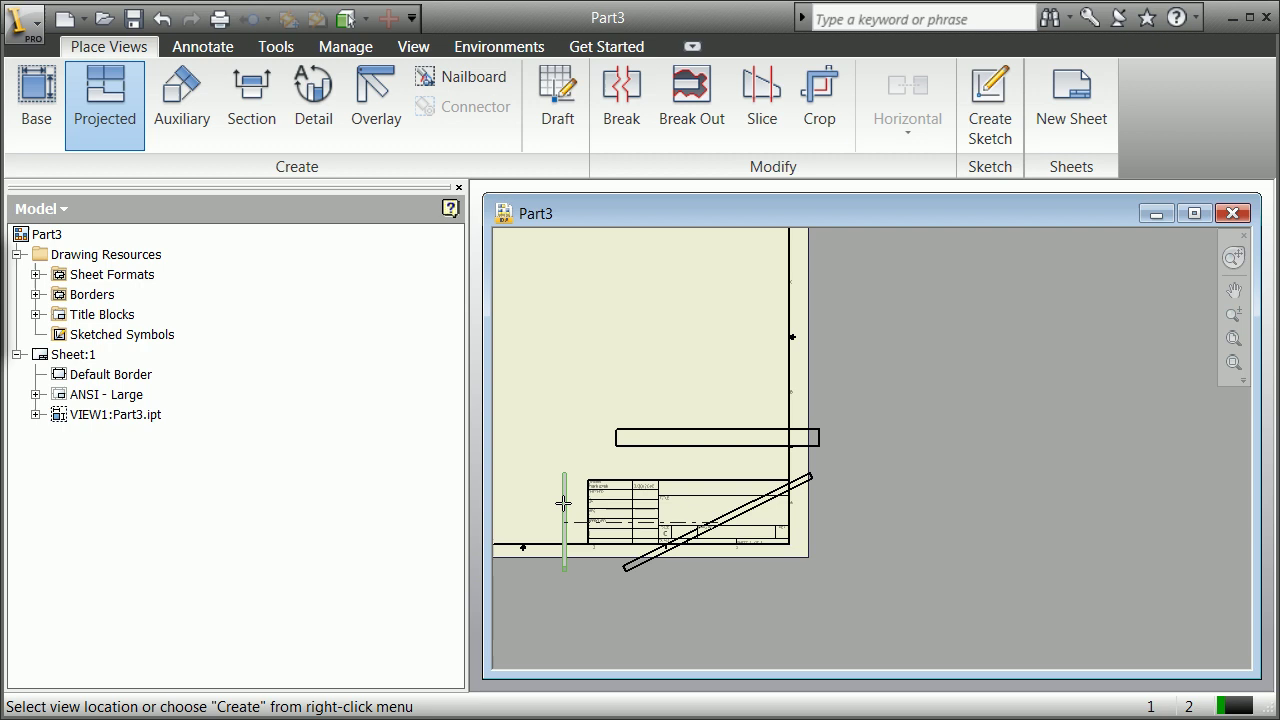
pyautogui.scroll(-2, 541, 497)
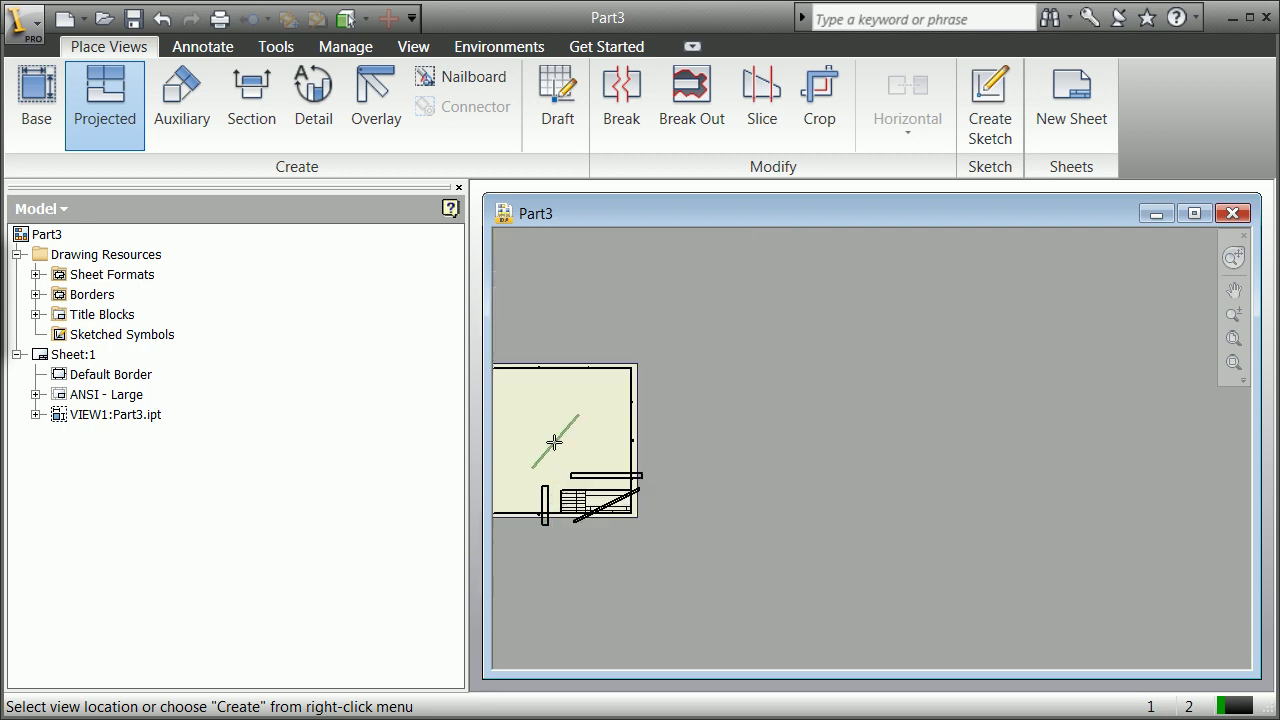
pyautogui.rightClick(559, 458)
pyautogui.click(605, 474)
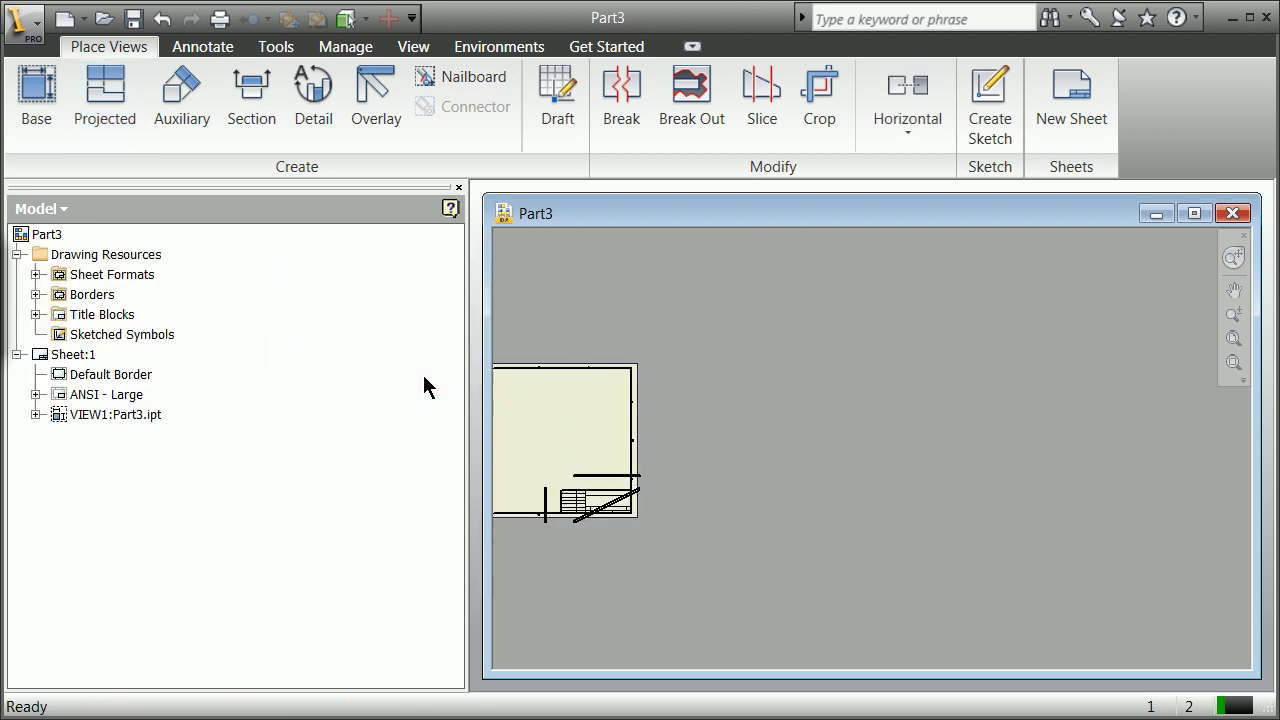
# Select the Part3 view on the sheet and zoom in and out to inspect it
pyautogui.scroll(-1, 554, 457)
pyautogui.scroll(3, 563, 477)
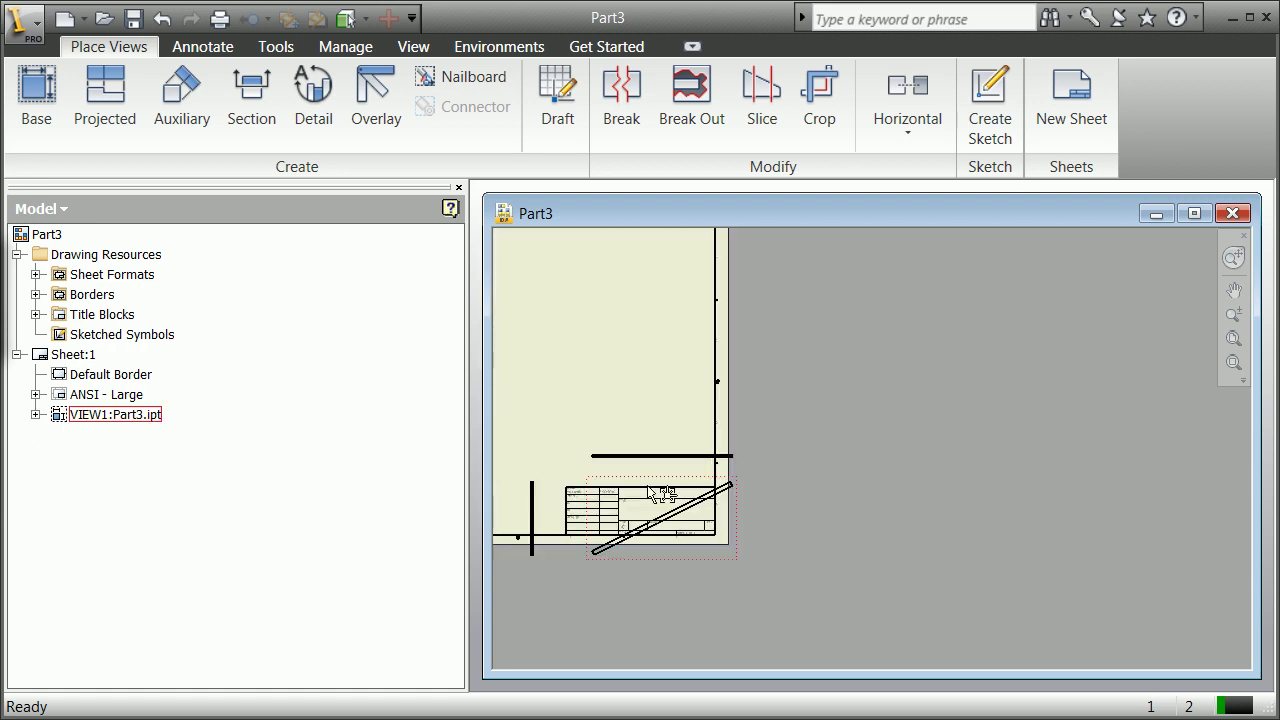
pyautogui.click(677, 512)
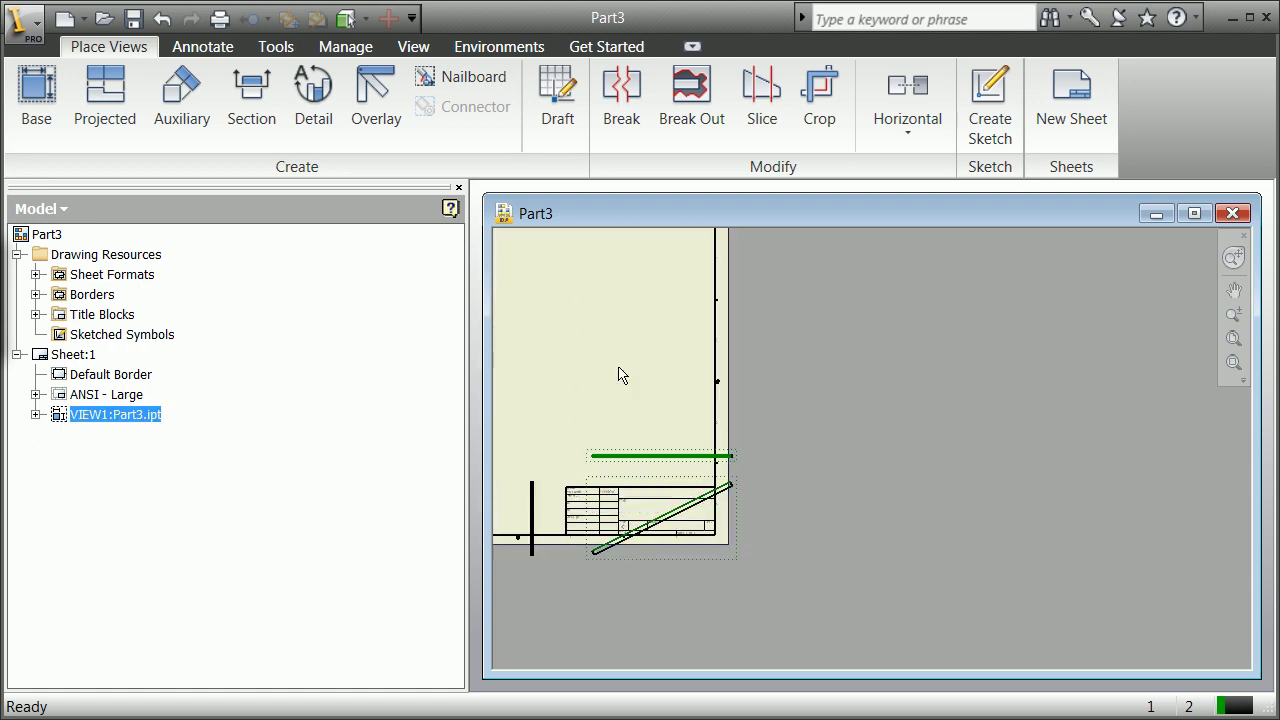
pyautogui.scroll(-2, 608, 380)
pyautogui.scroll(6, 600, 390)
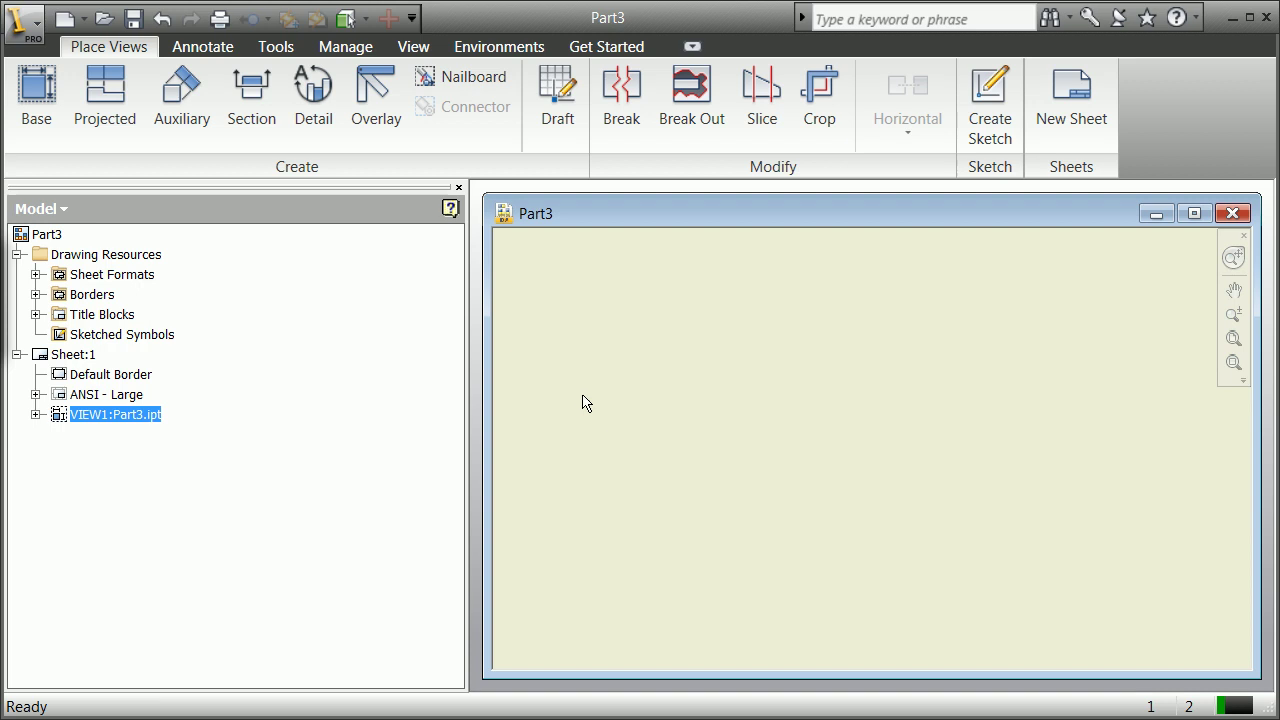
pyautogui.scroll(-5, 660, 455)
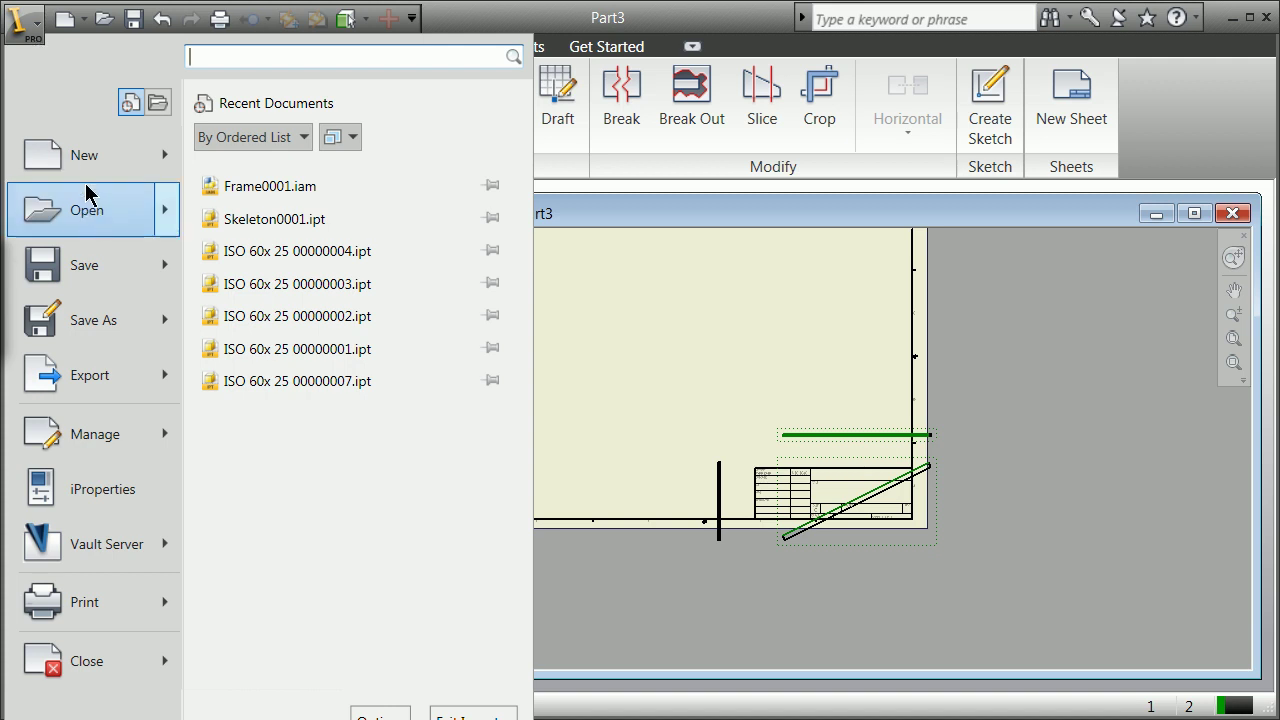
# Start a new drawing from the ANSI (in).idw template
pyautogui.press('Escape')
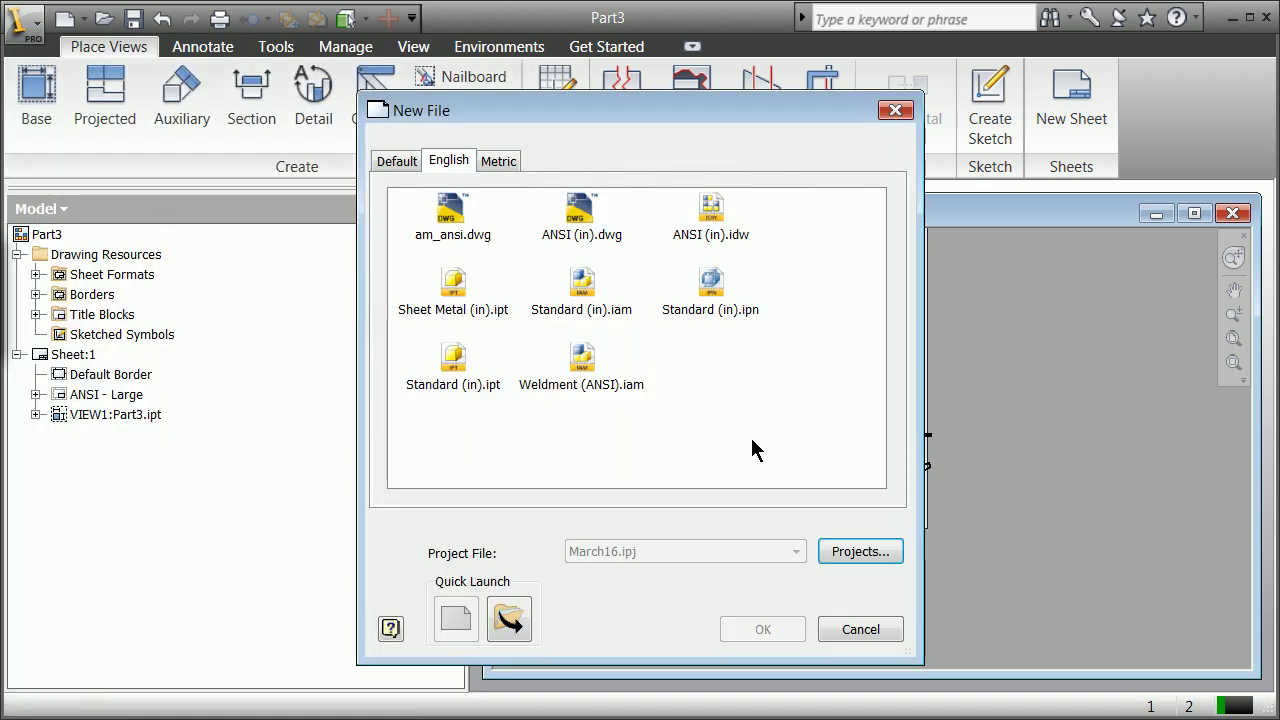
pyautogui.click(705, 222)
pyautogui.click(770, 636)
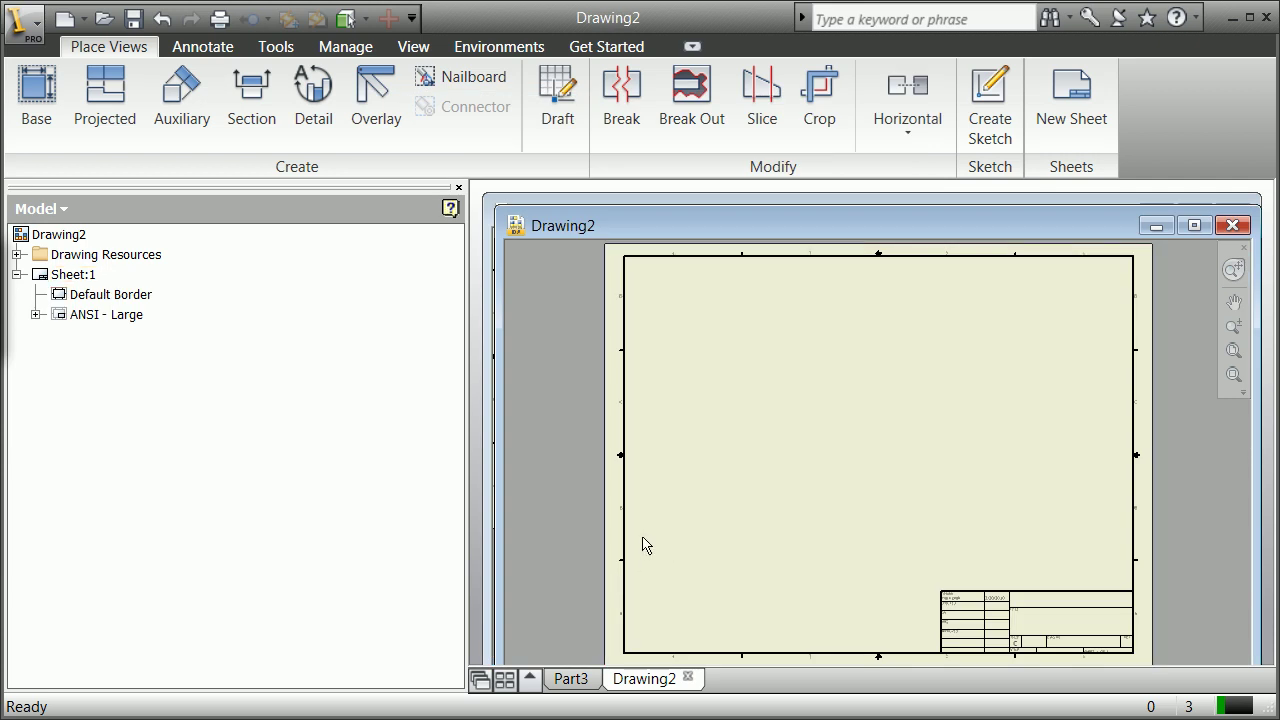
# Begin a base view of Assembly10.iam, accepting the watermark and educational-version warnings
pyautogui.click(38, 108)
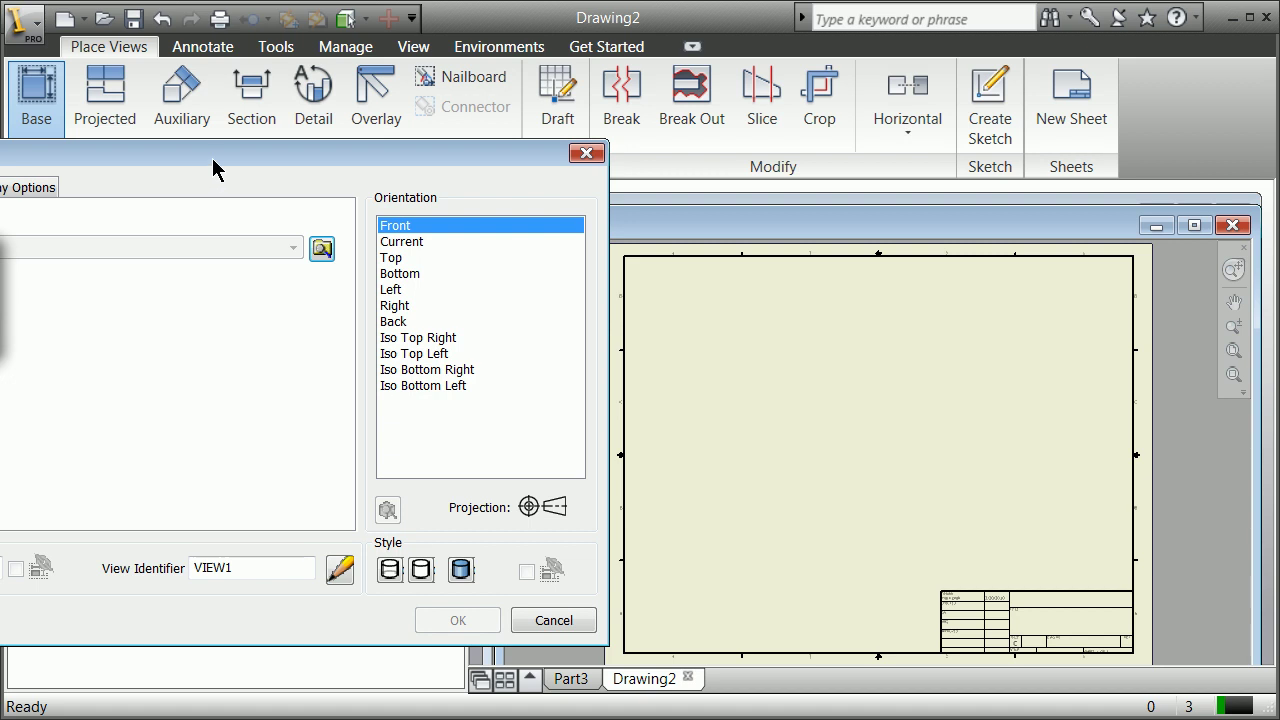
pyautogui.click(744, 197)
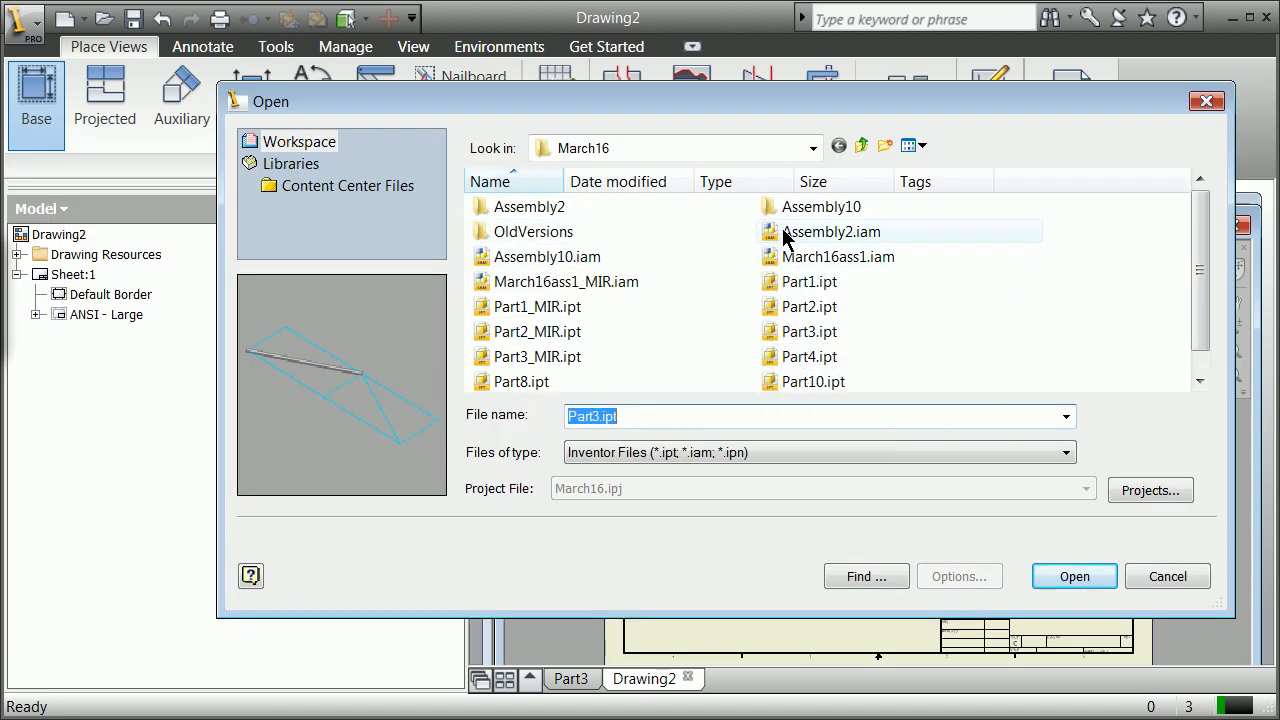
pyautogui.doubleClick(540, 257)
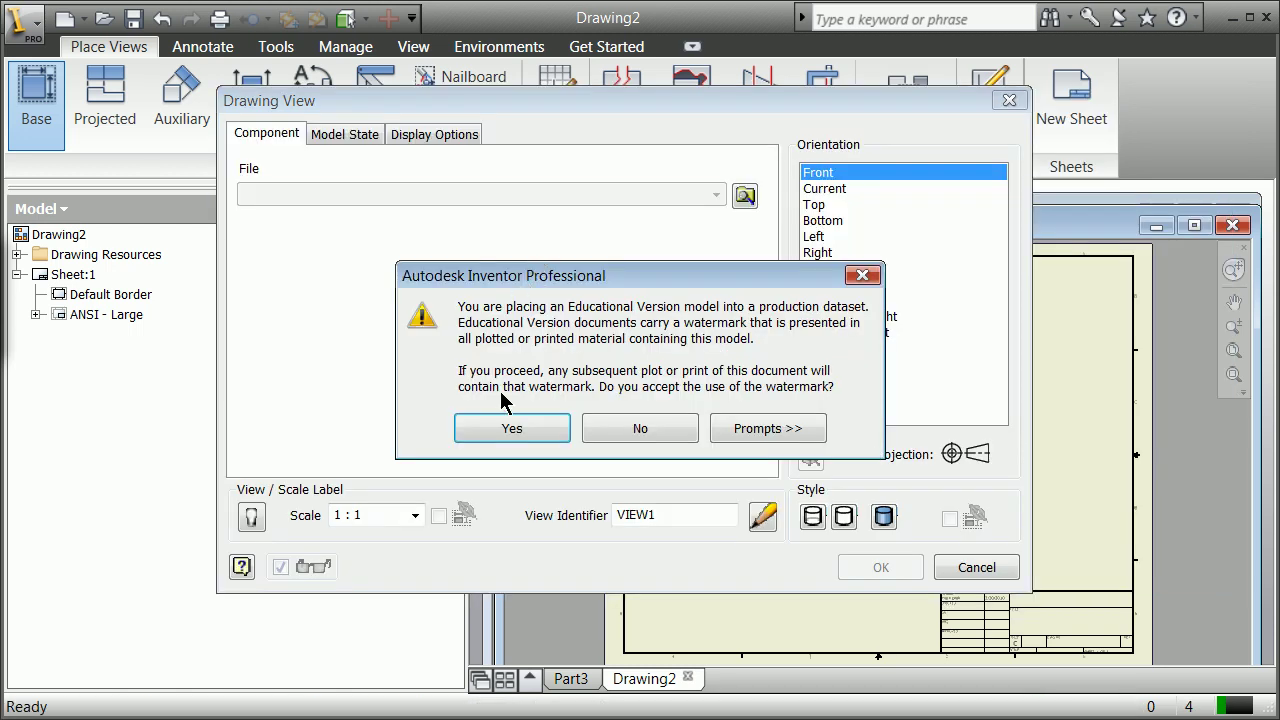
pyautogui.click(538, 430)
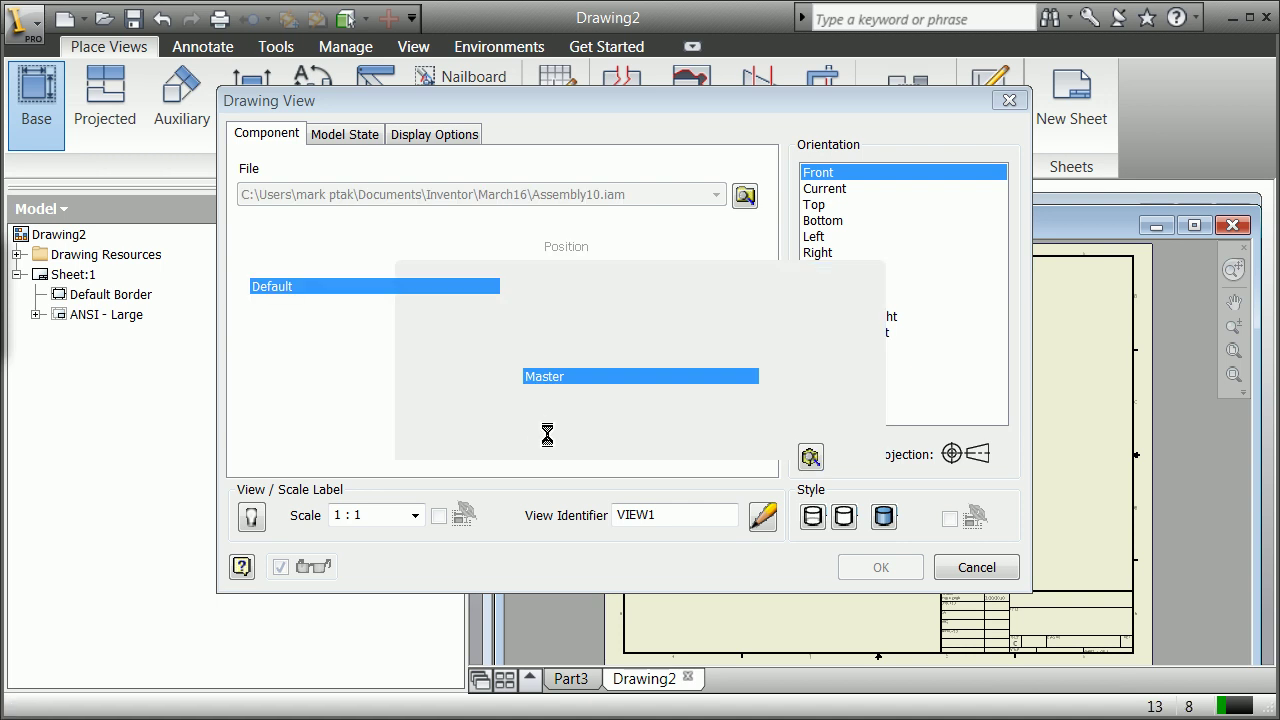
pyautogui.click(550, 425)
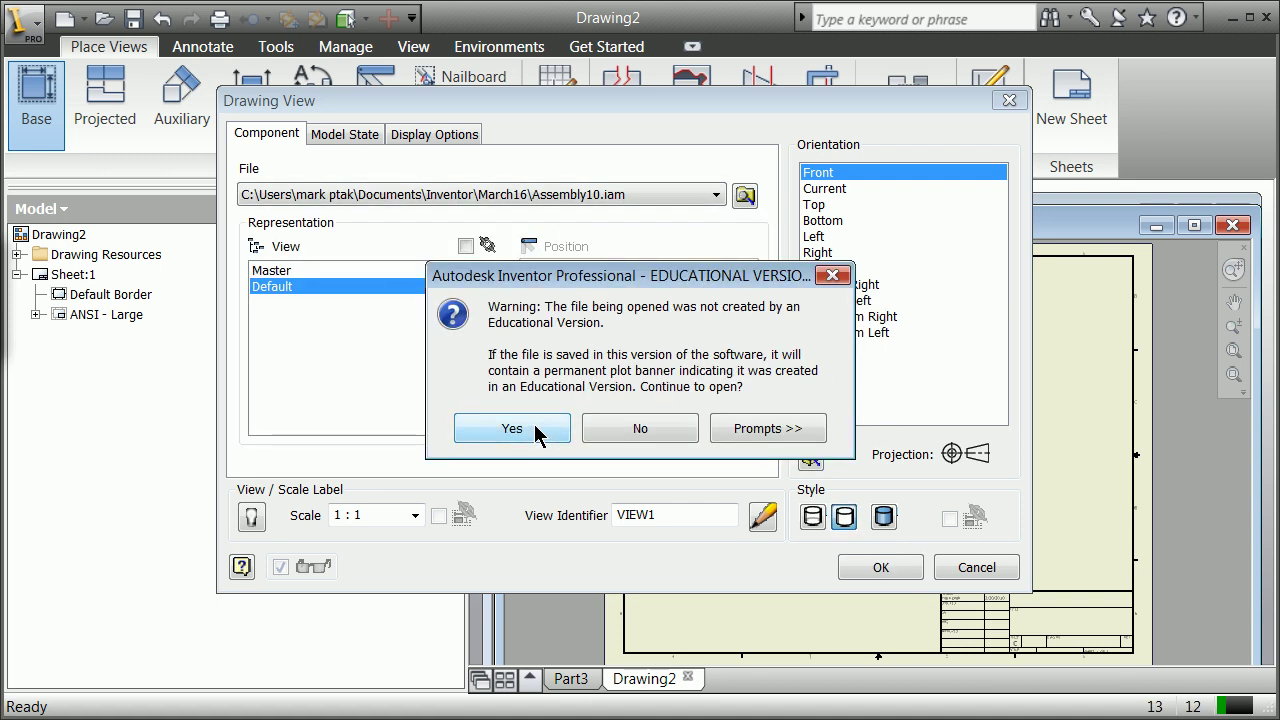
pyautogui.click(540, 432)
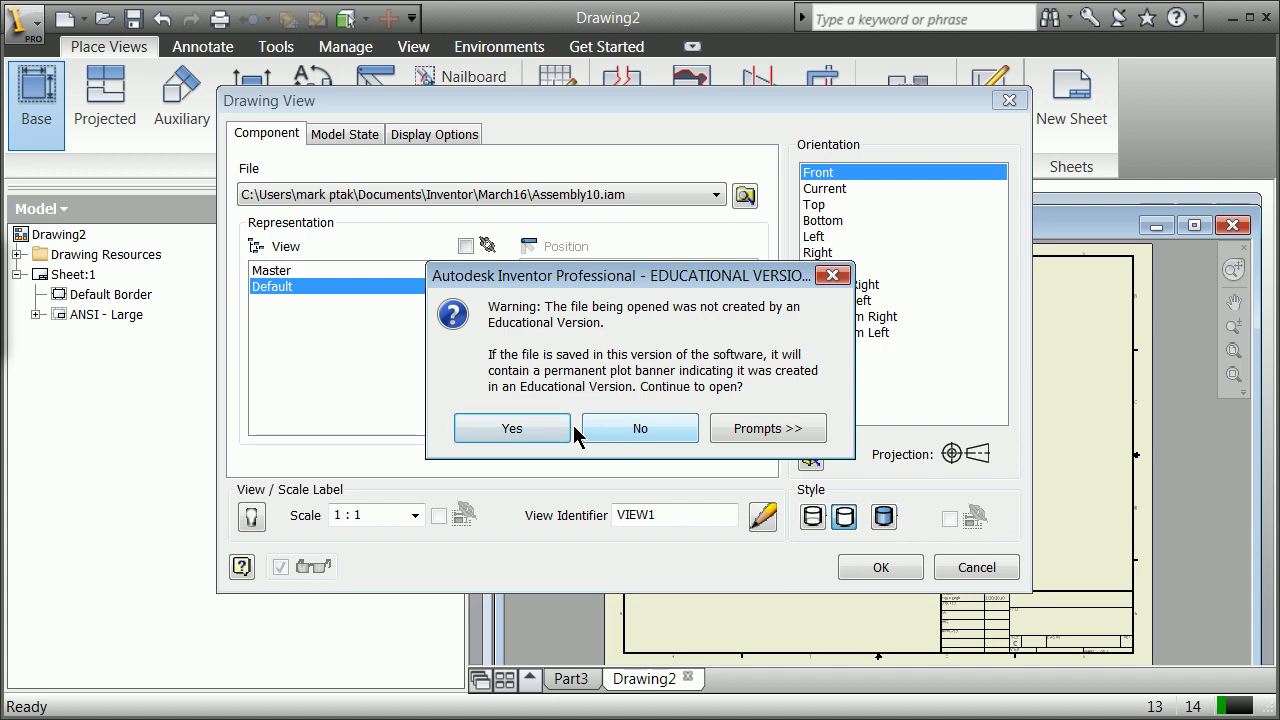
pyautogui.click(537, 427)
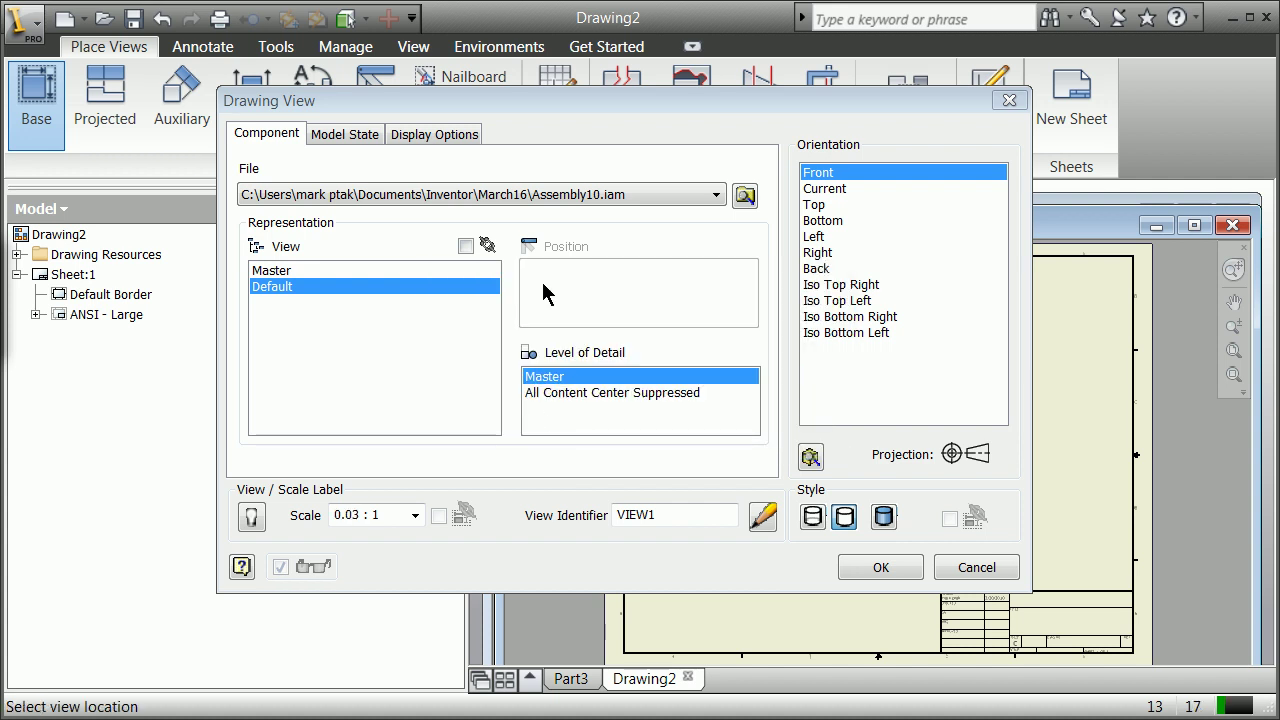
# Review the Model State and Display Options, then place the Assembly10 front view near the sheet centre
pyautogui.moveTo(545, 107); pyautogui.dragTo(436, 105)
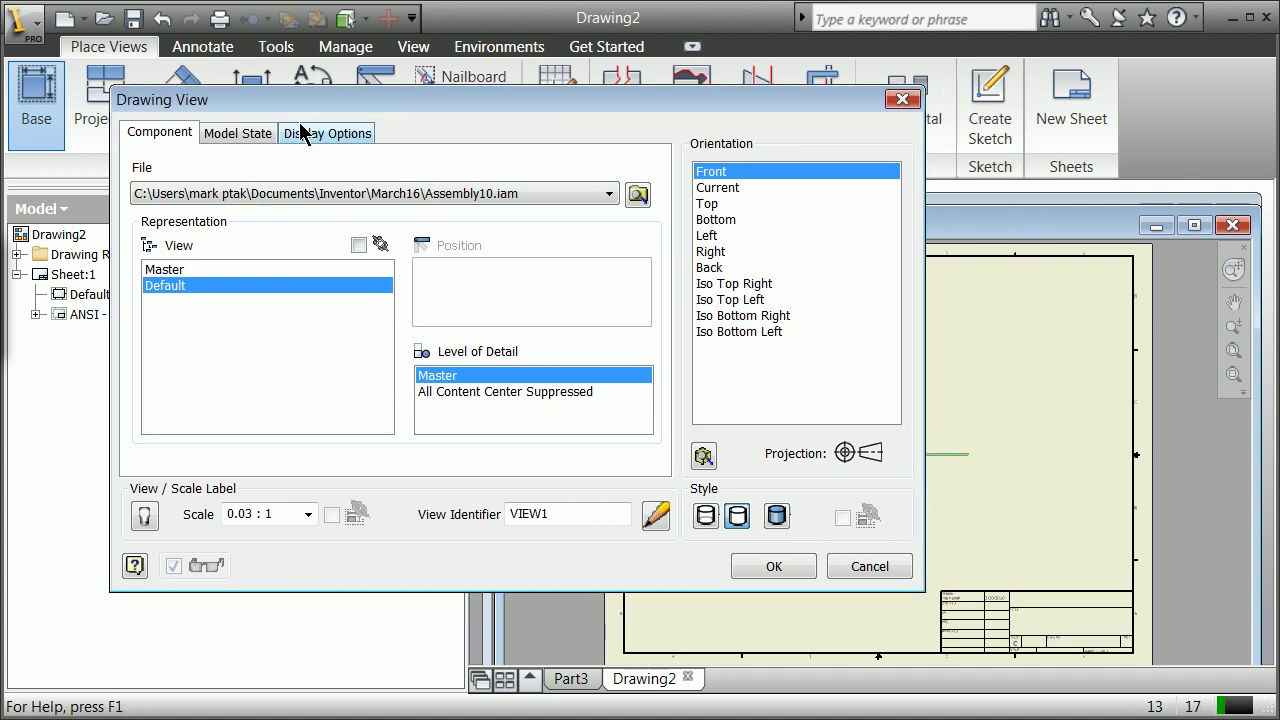
pyautogui.click(241, 133)
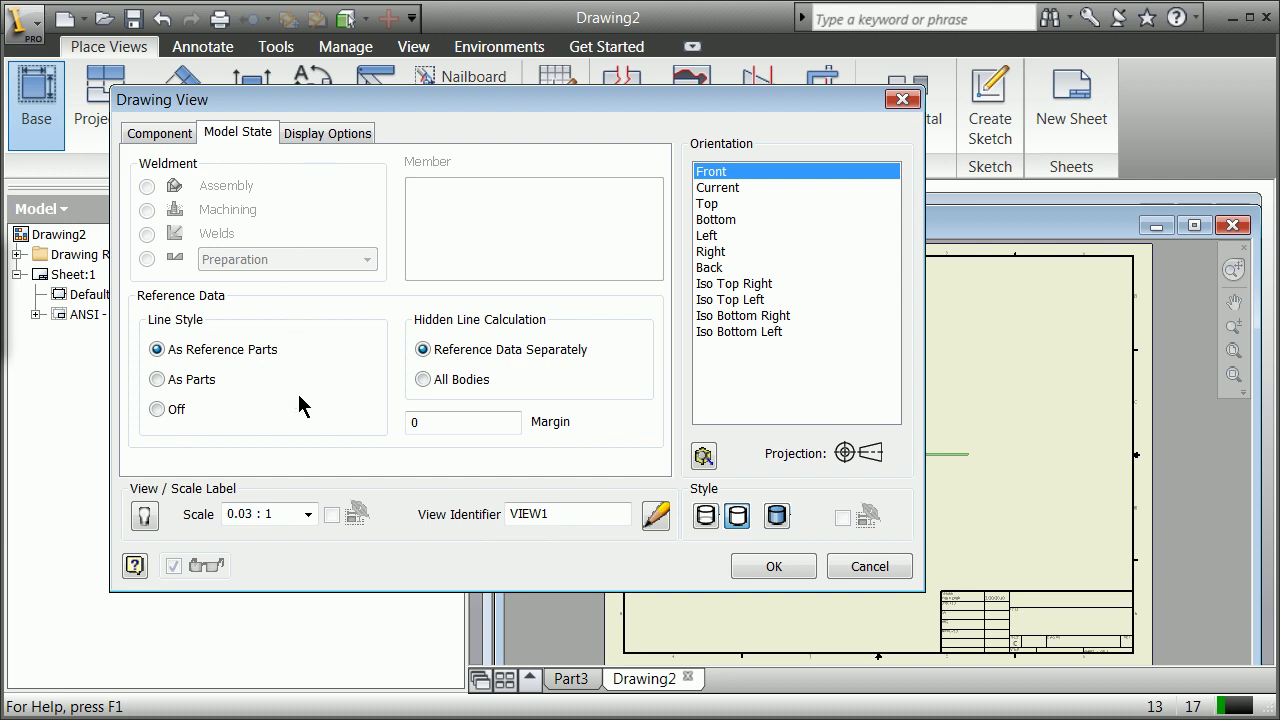
pyautogui.click(355, 133)
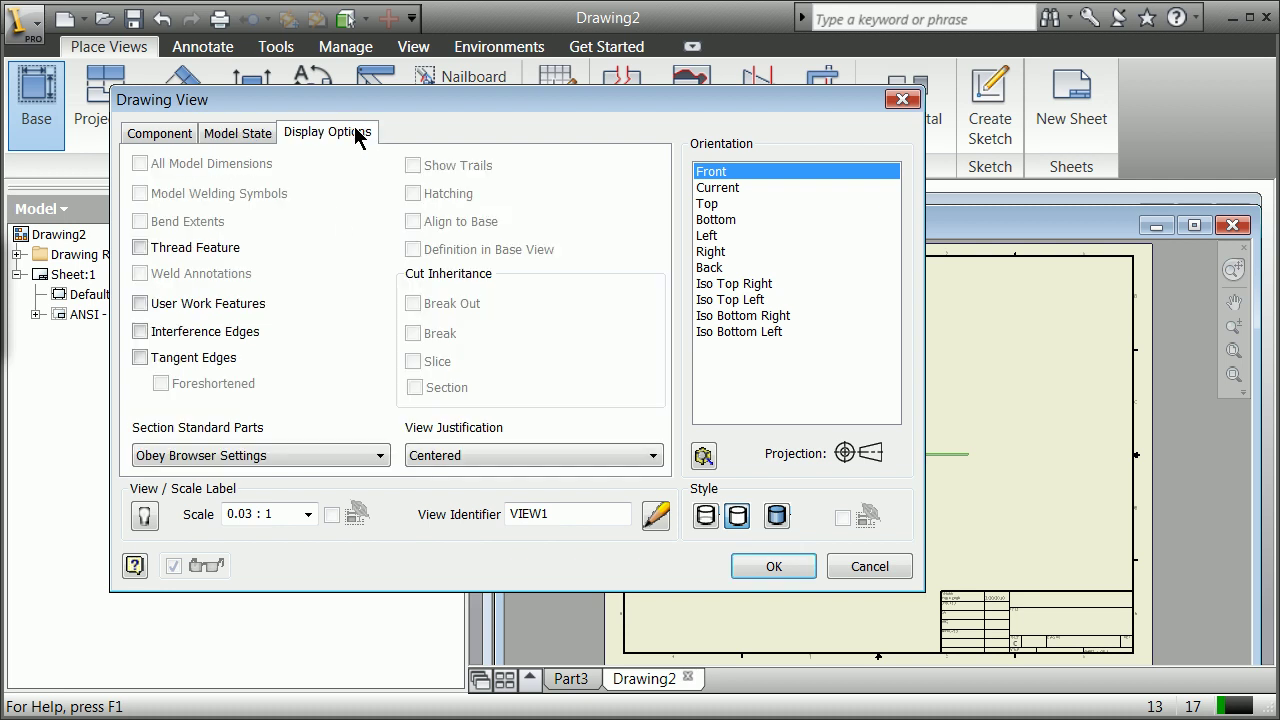
pyautogui.click(147, 134)
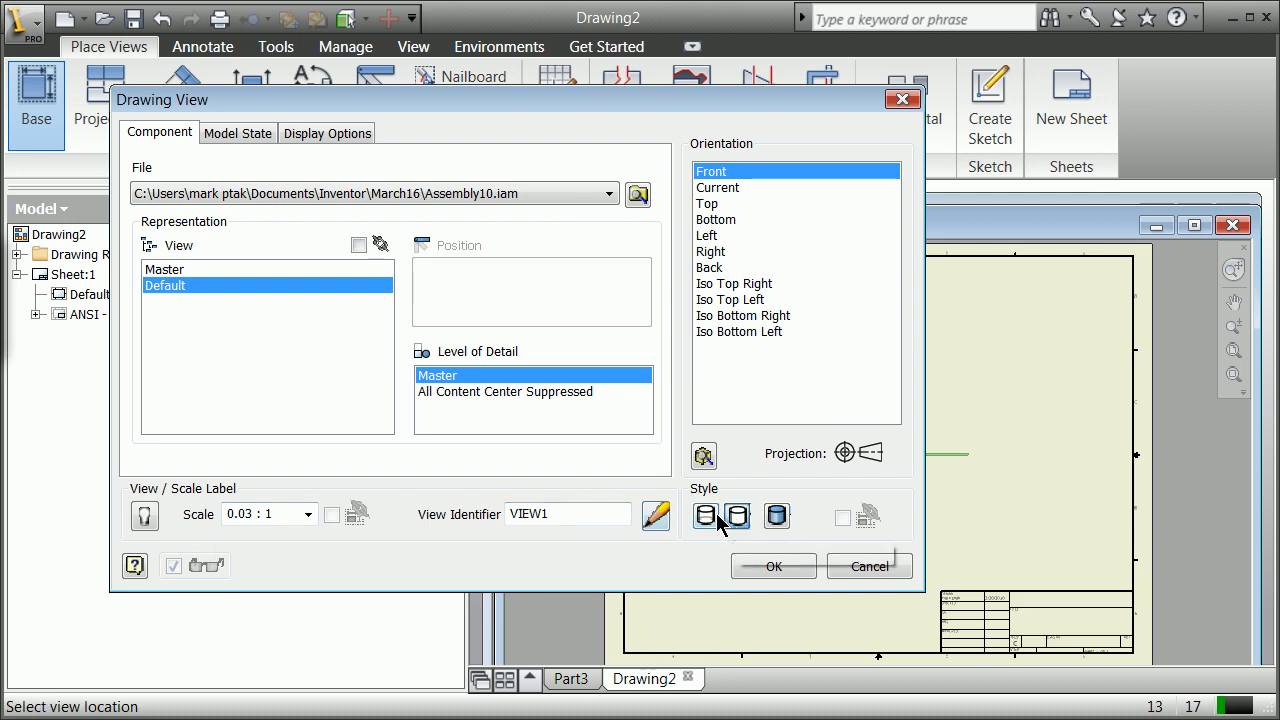
pyautogui.moveTo(644, 112); pyautogui.dragTo(207, 110)
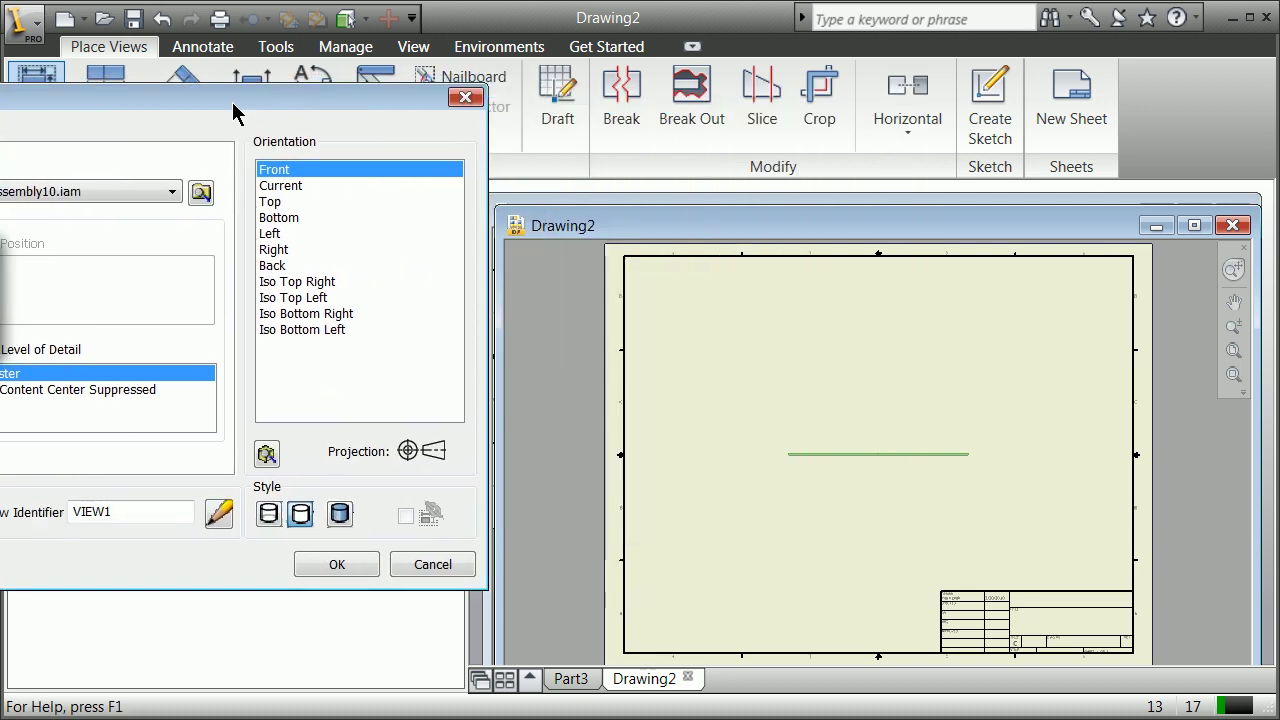
pyautogui.click(860, 440)
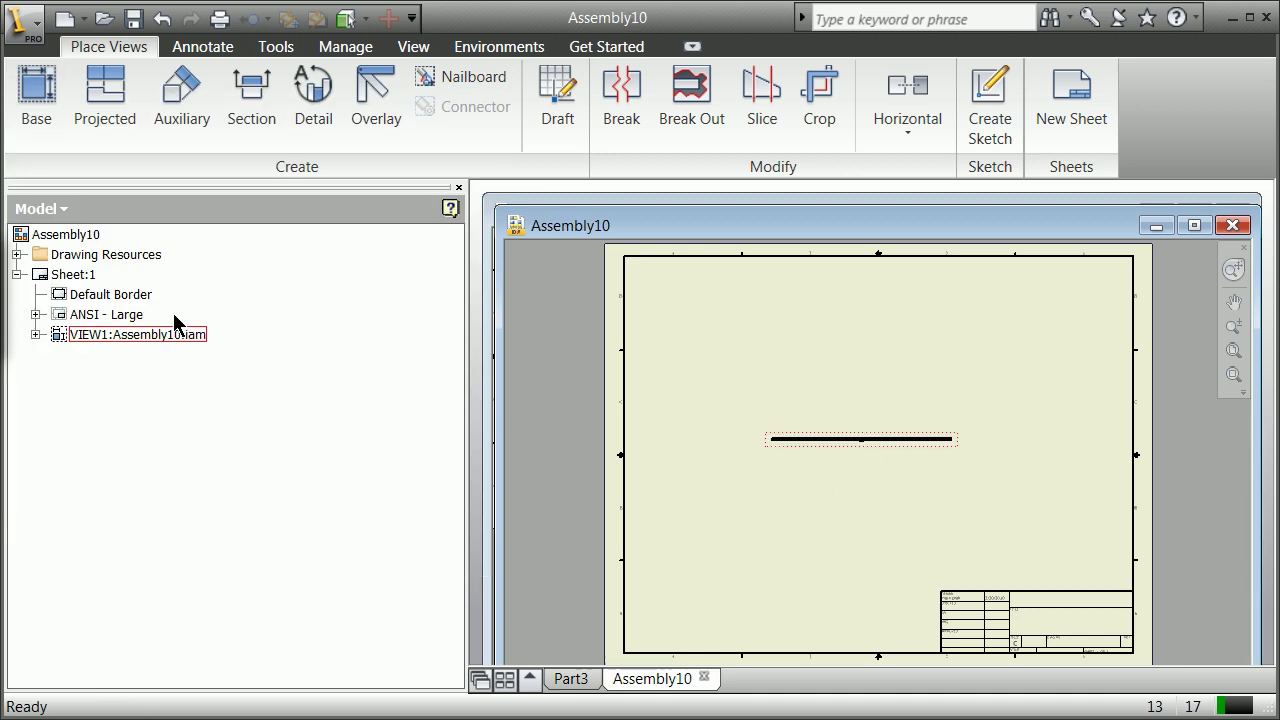
pyautogui.click(108, 124)
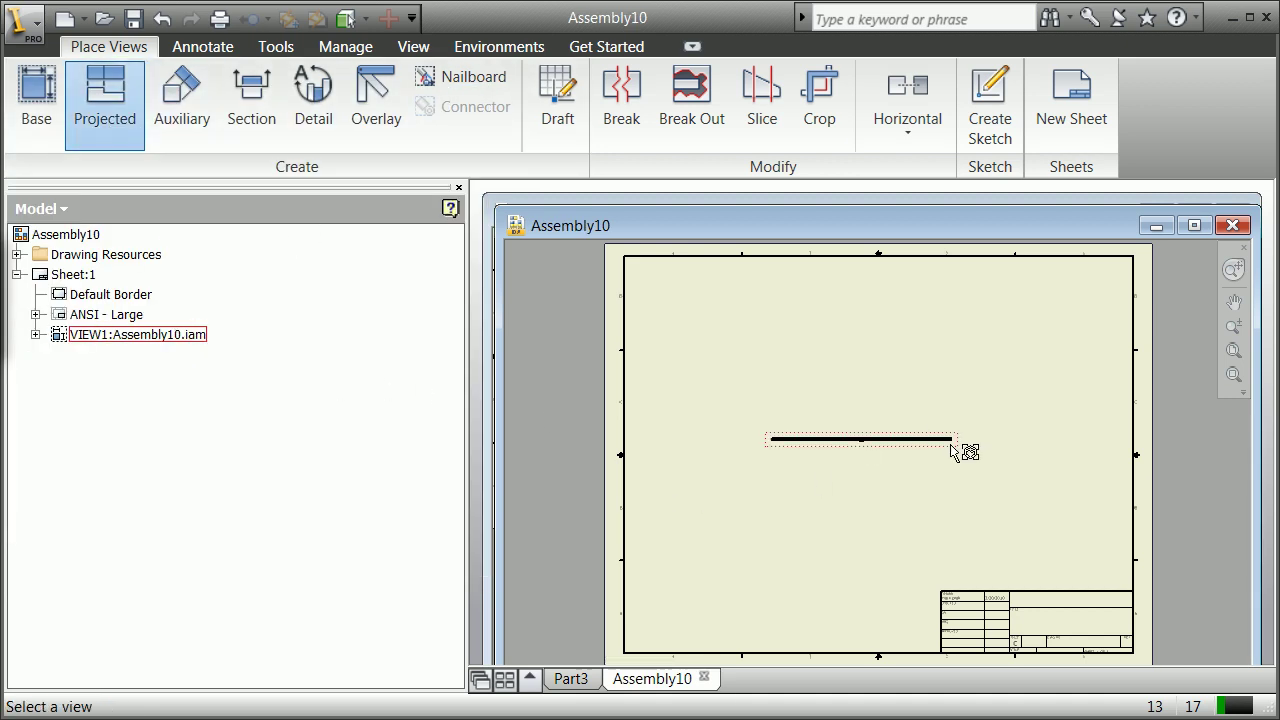
pyautogui.click(860, 434)
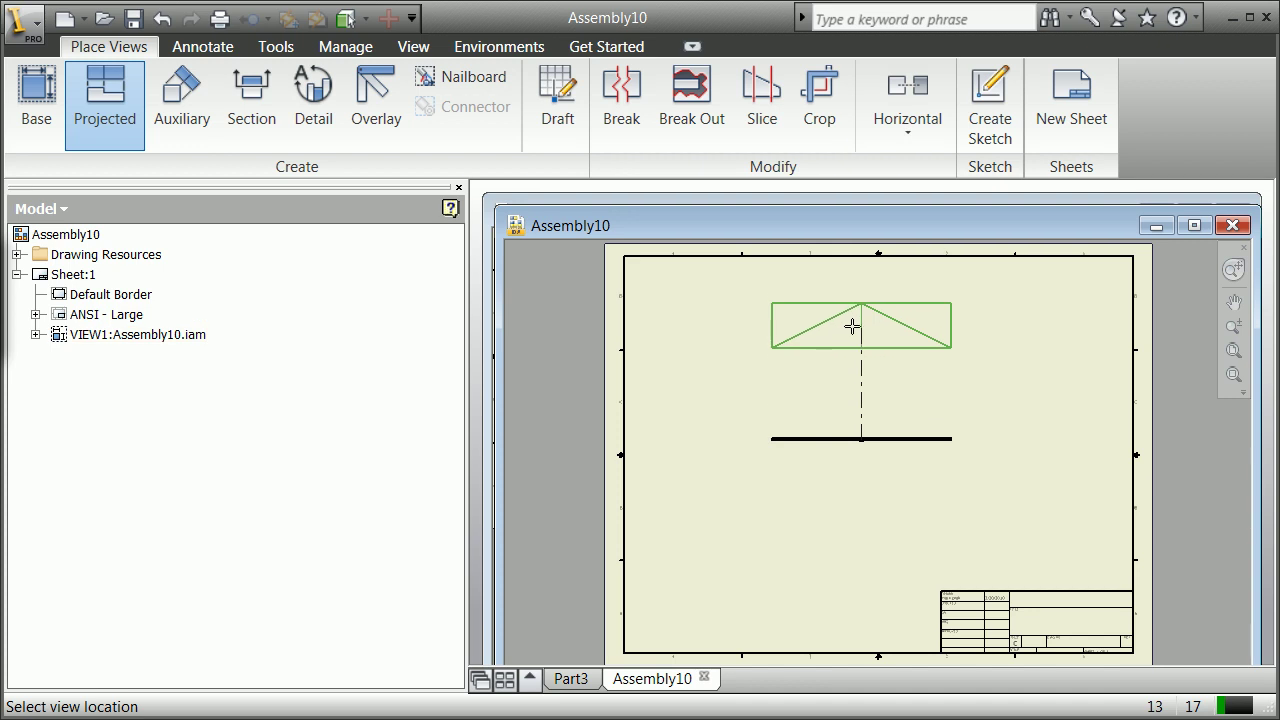
pyautogui.click(852, 326)
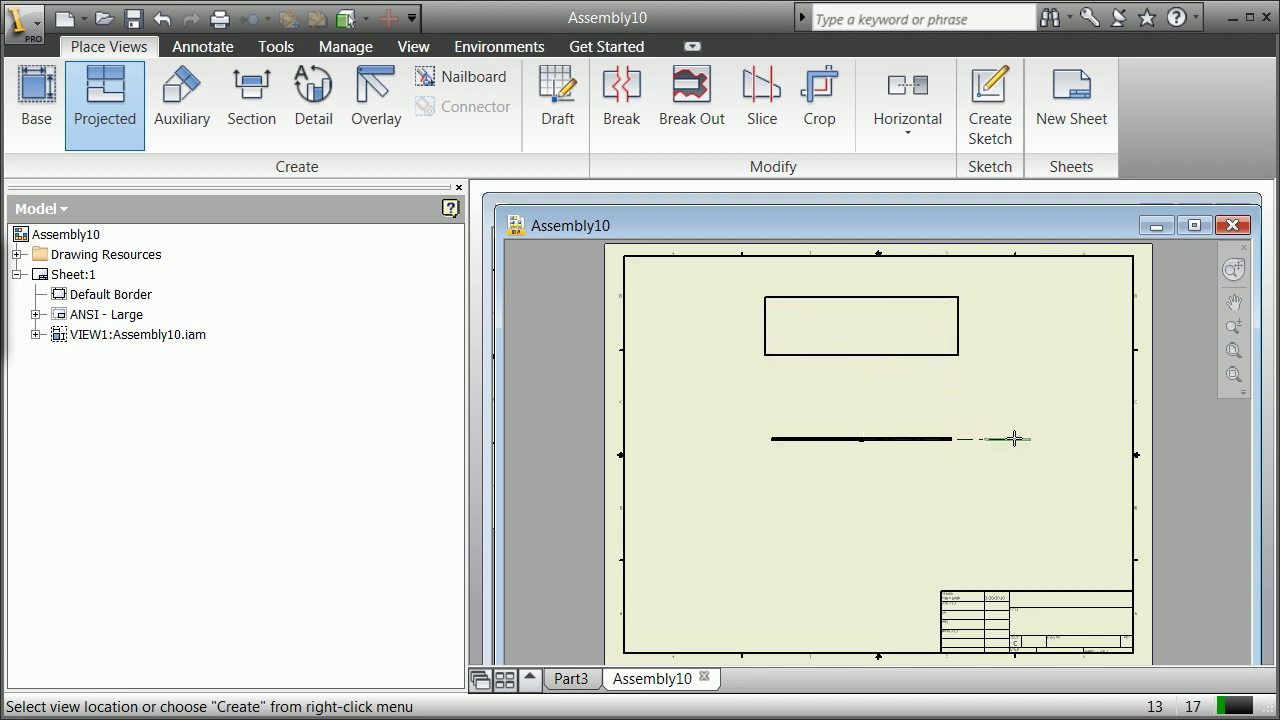
pyautogui.click(691, 438)
pyautogui.click(726, 521)
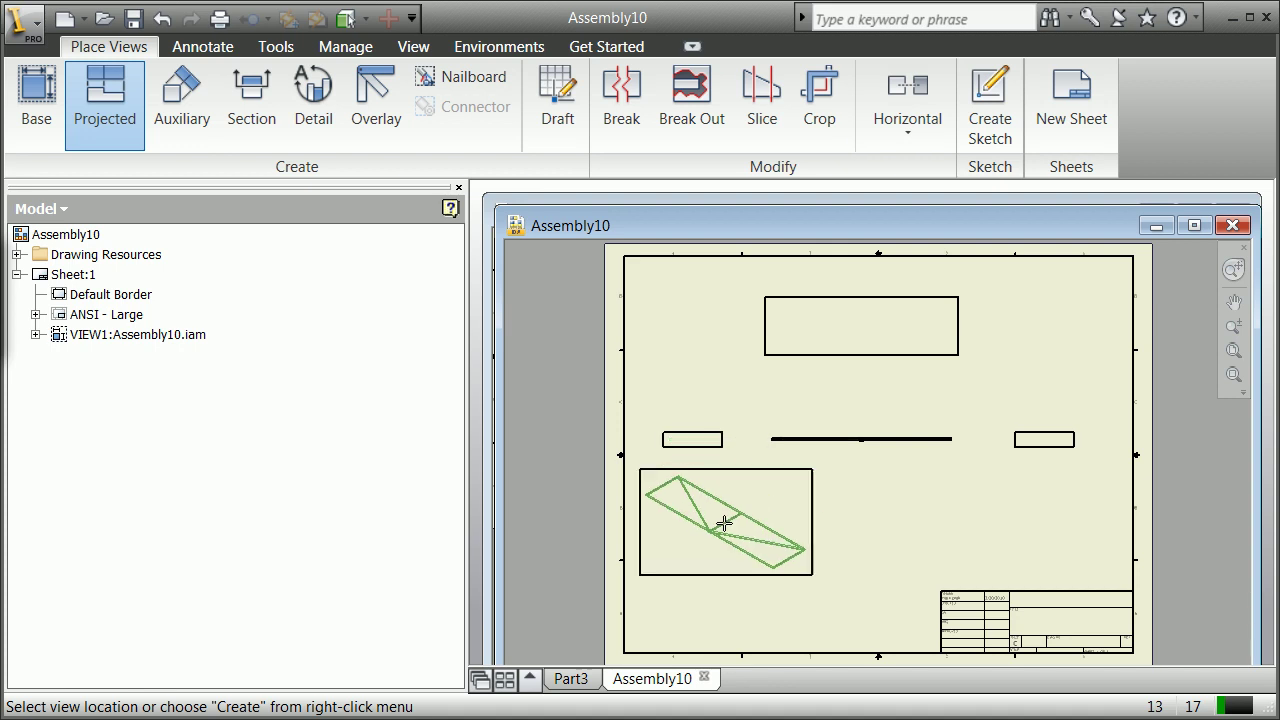
pyautogui.rightClick(1031, 364)
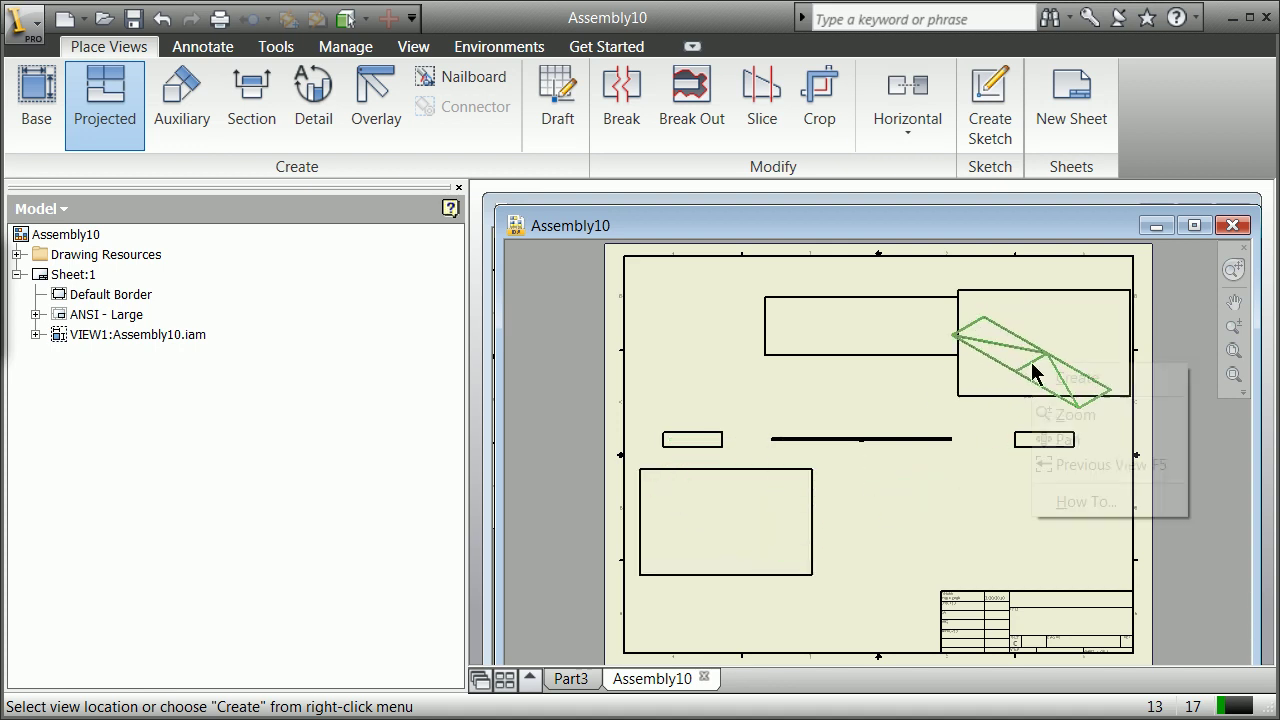
pyautogui.click(890, 490)
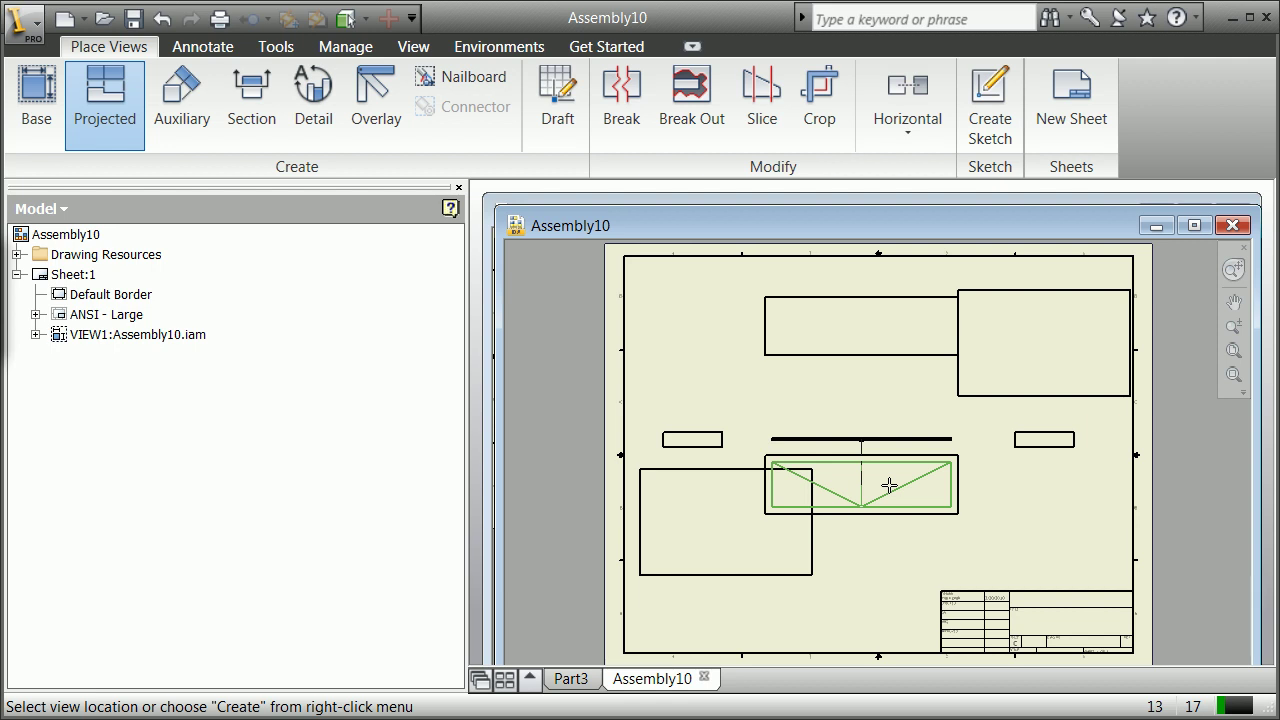
pyautogui.rightClick(890, 486)
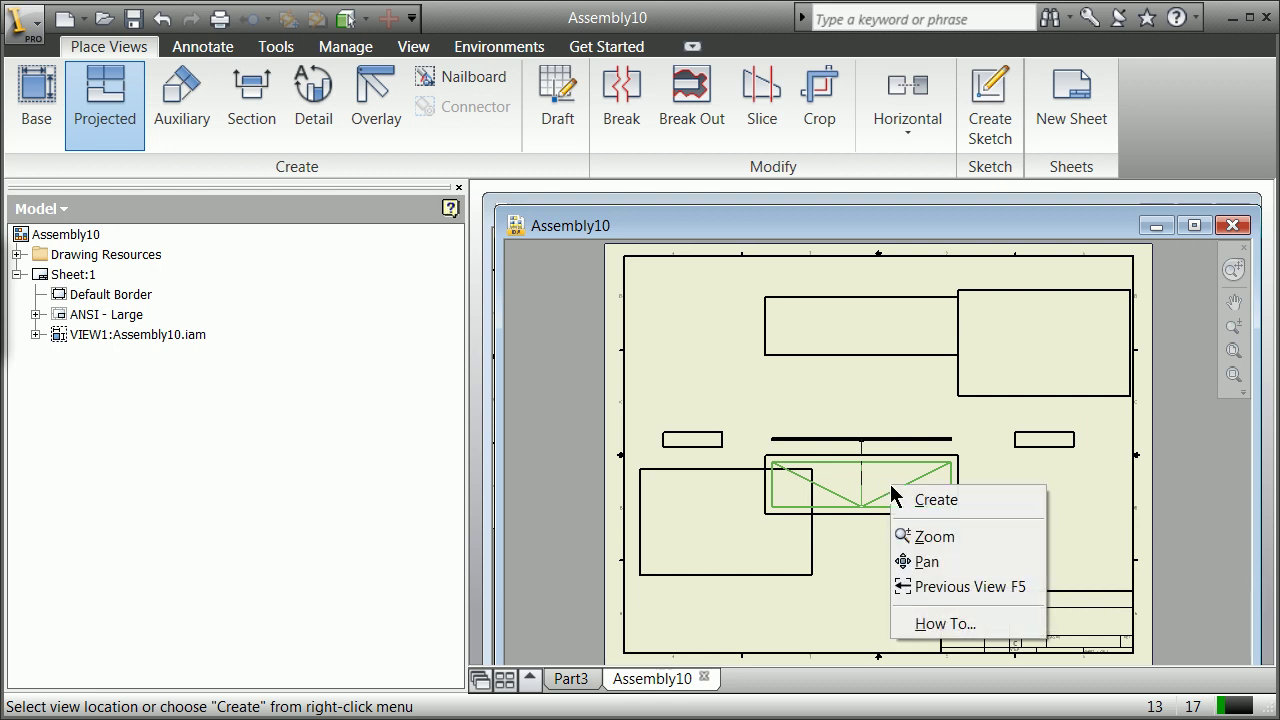
pyautogui.click(776, 446)
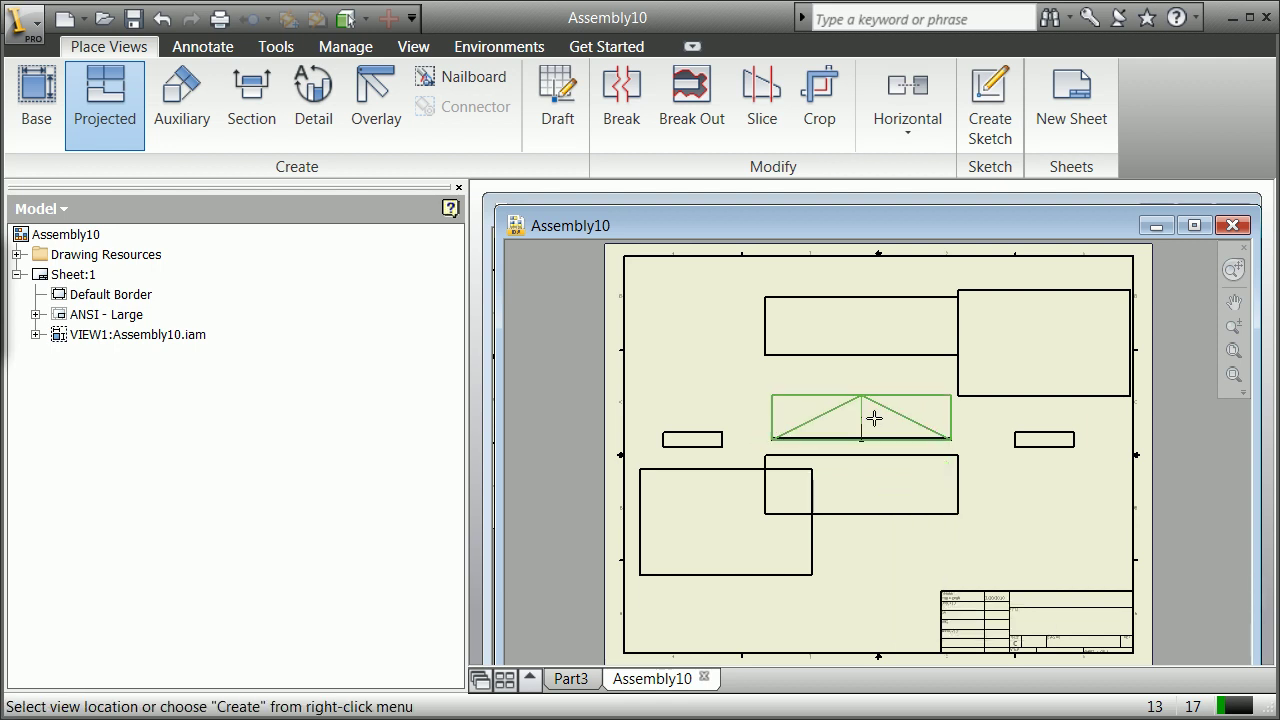
pyautogui.press('Escape')
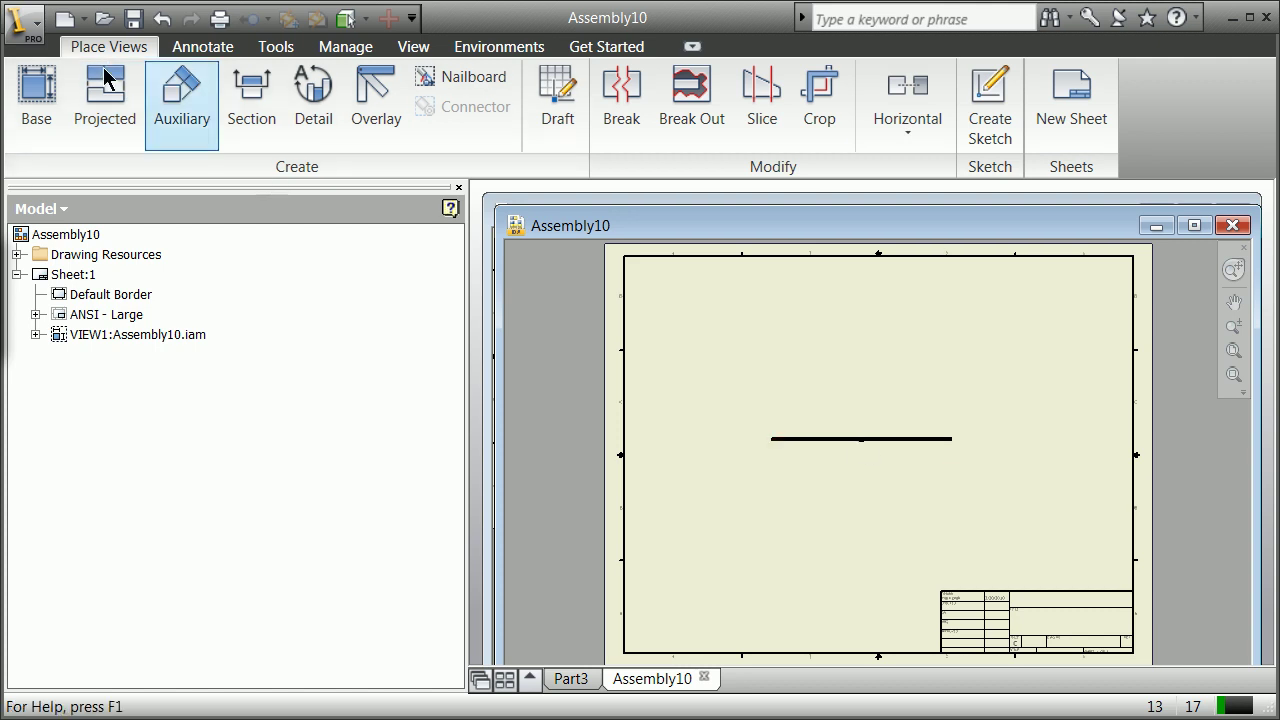
# Project a top view of Assembly10 above the front base view
pyautogui.click(105, 100)
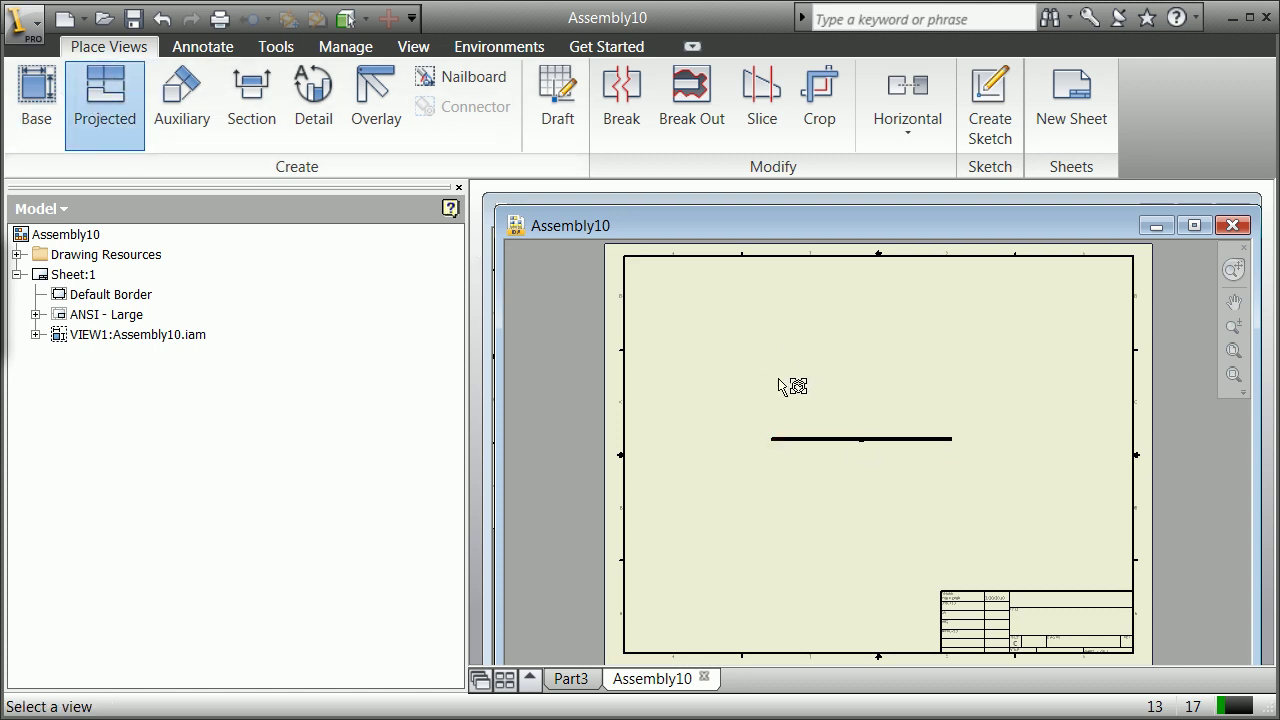
pyautogui.click(845, 438)
pyautogui.click(839, 372)
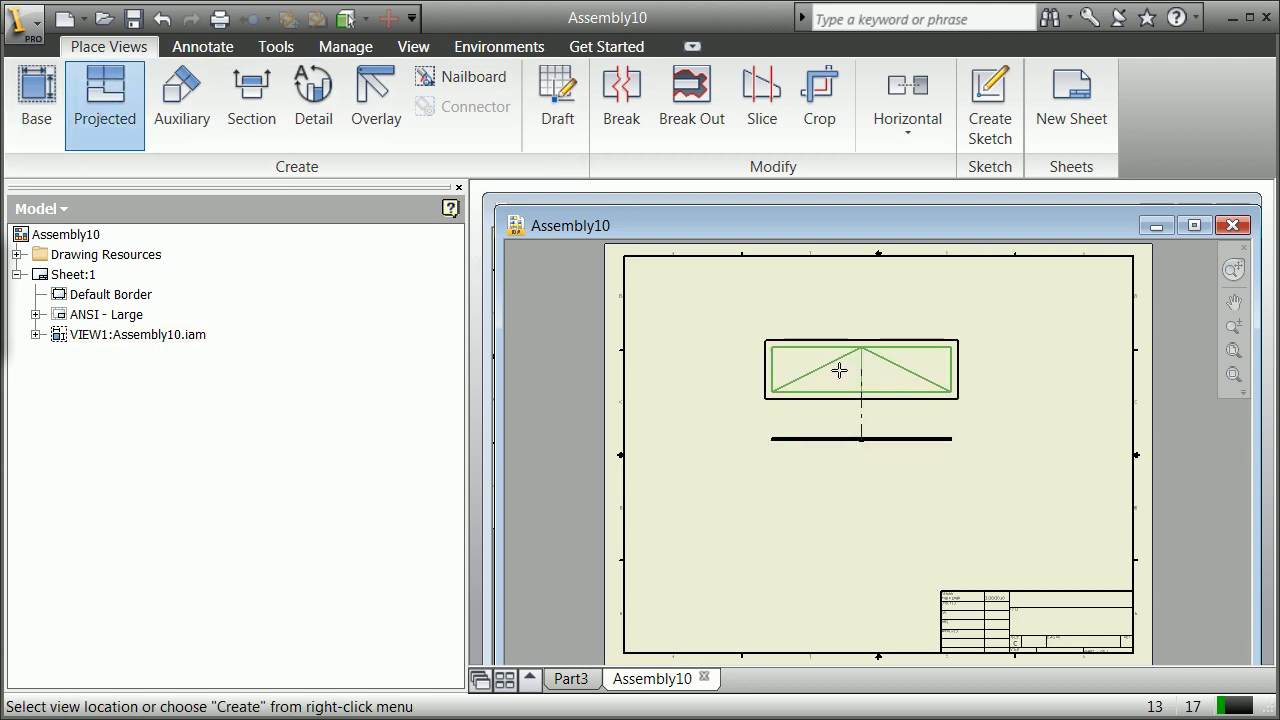
pyautogui.rightClick(839, 372)
pyautogui.click(868, 384)
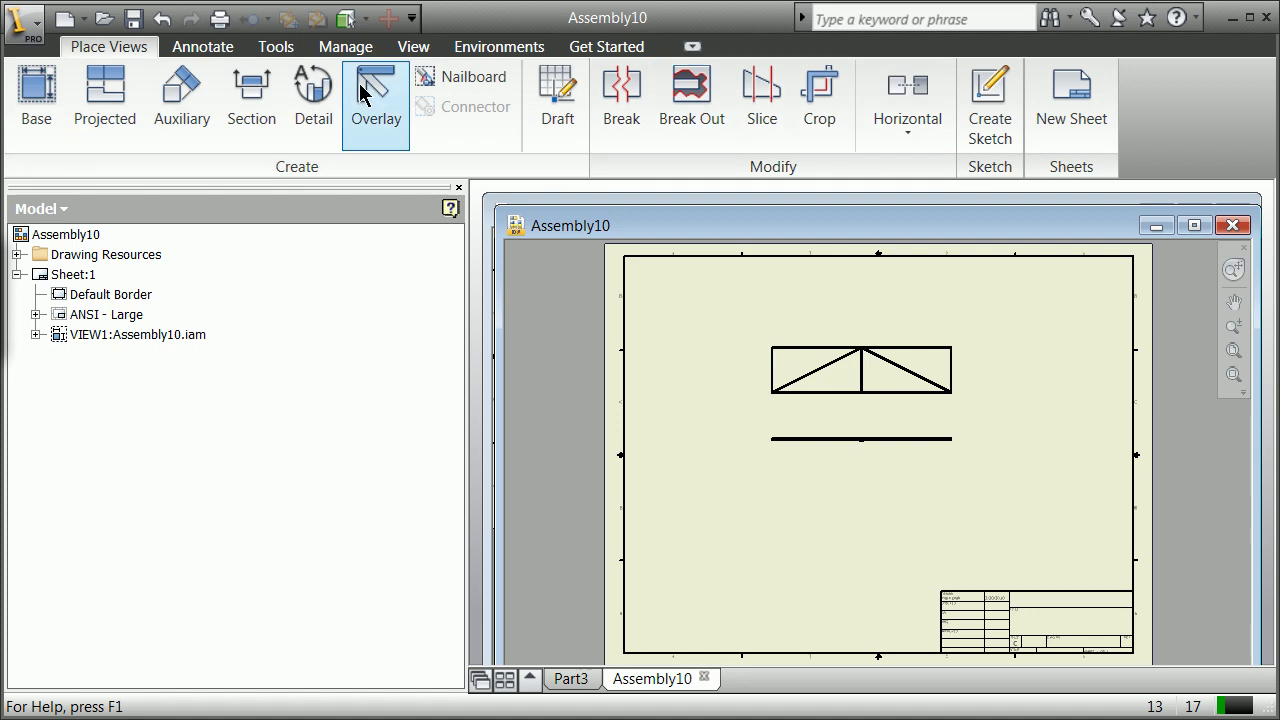
# Add a 120.49 linear dimension below the left half of the truss view's bottom edge
pyautogui.click(204, 46)
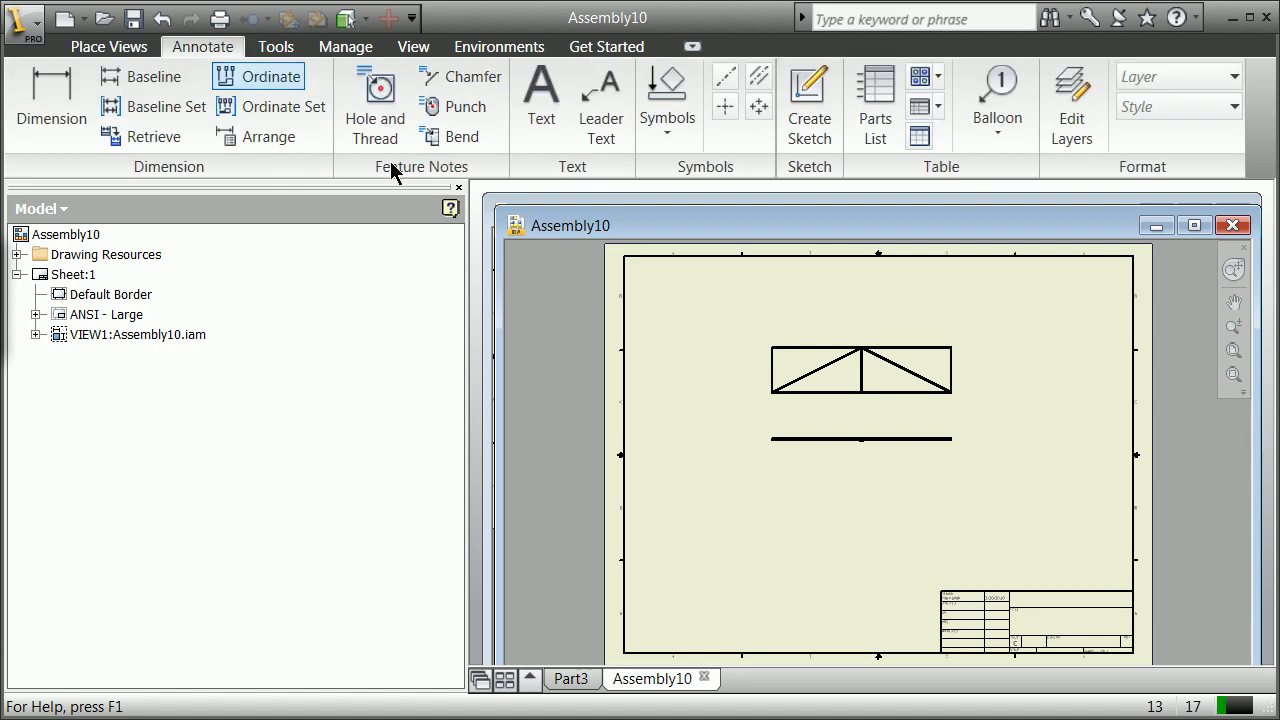
pyautogui.click(78, 120)
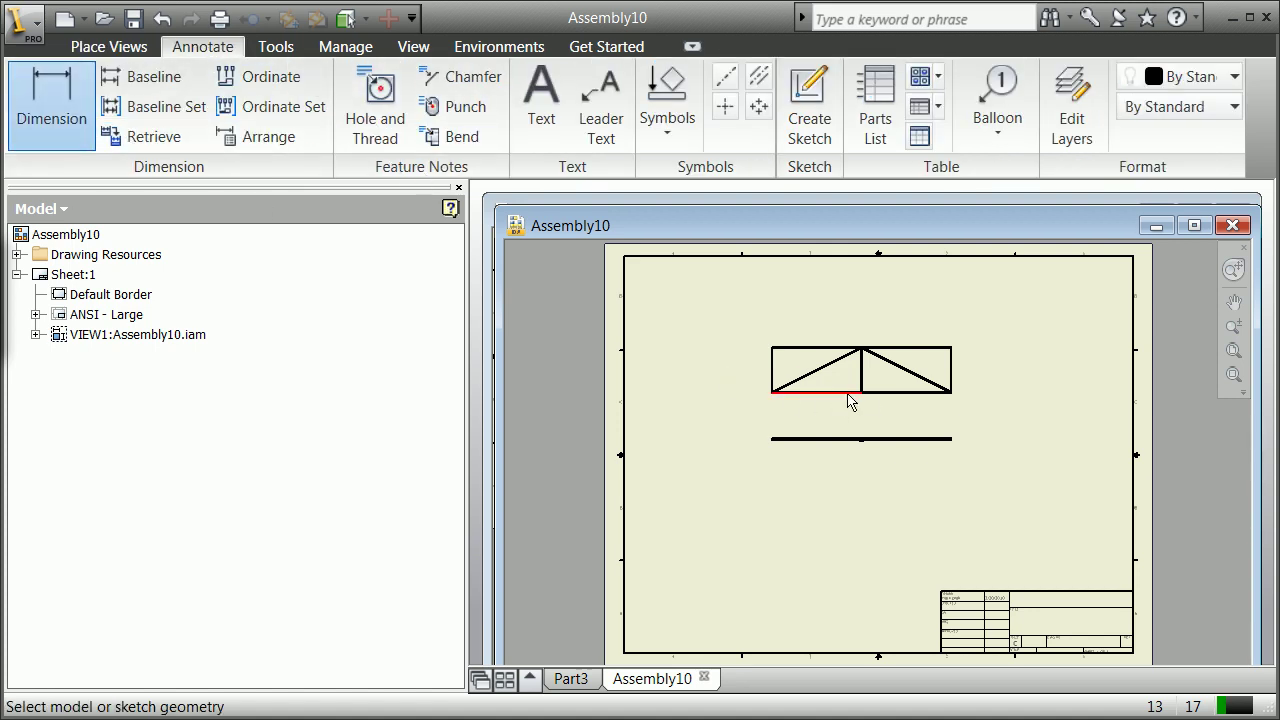
pyautogui.click(840, 392)
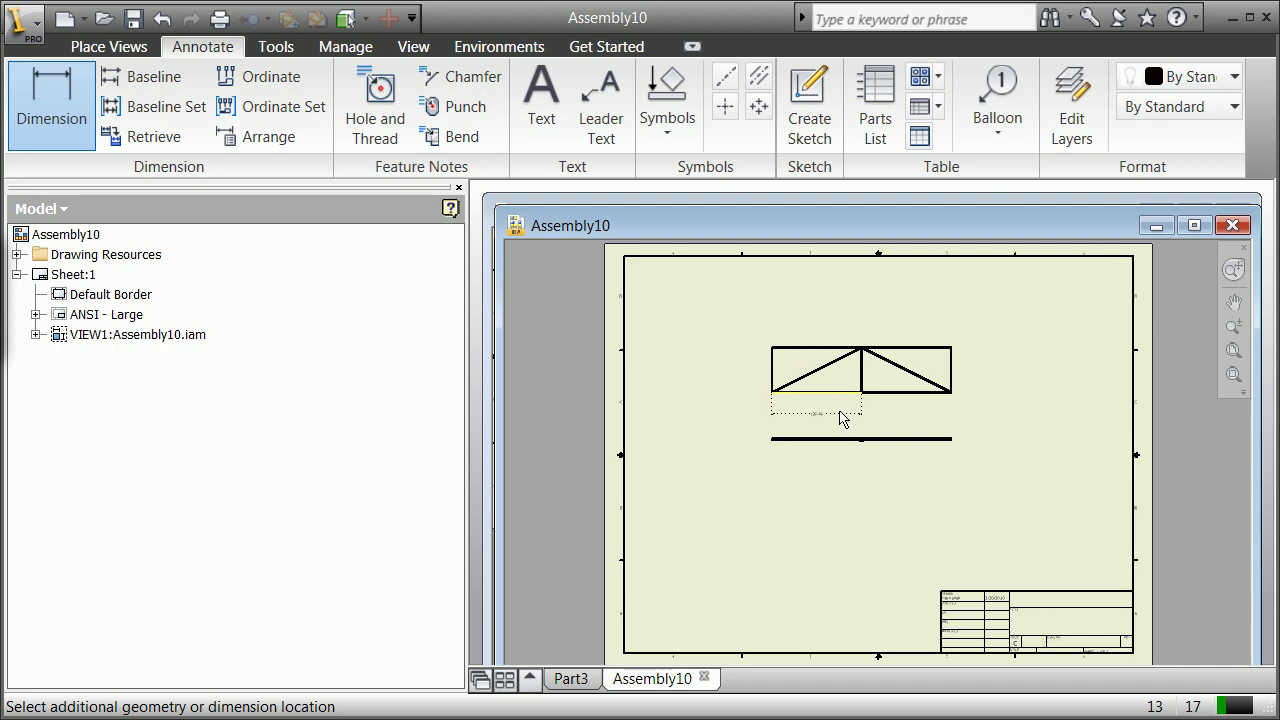
pyautogui.click(873, 416)
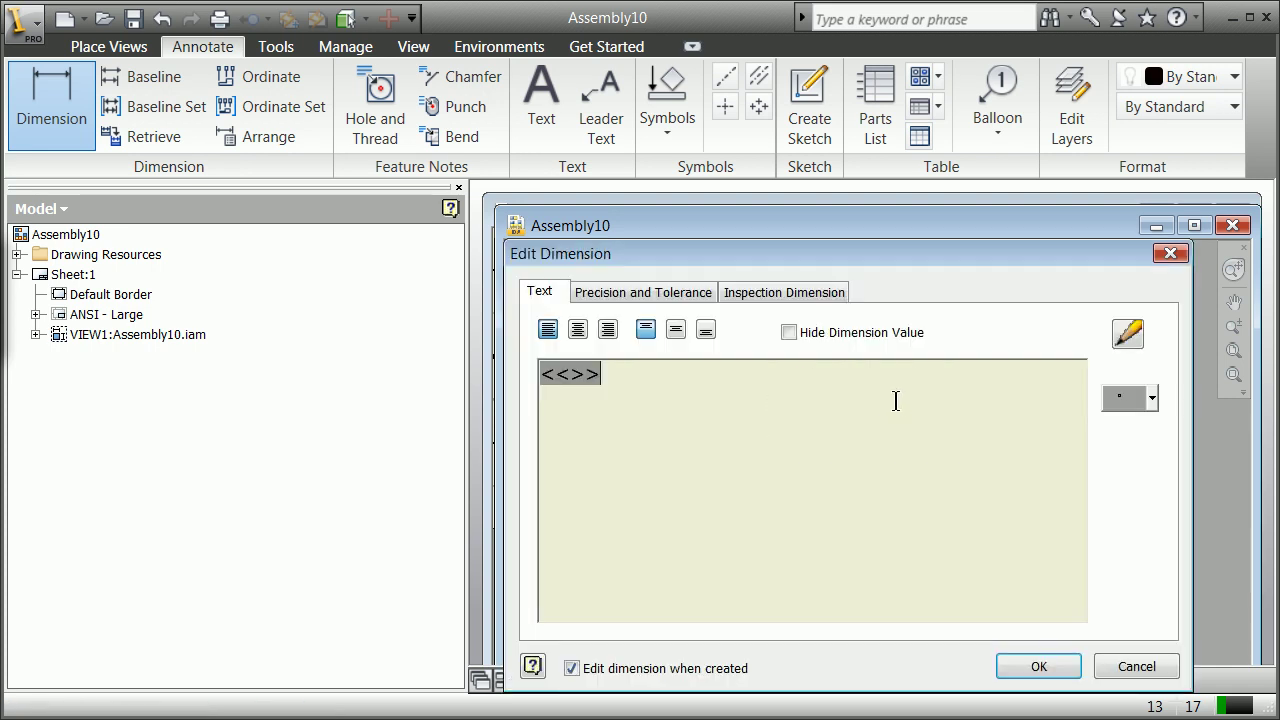
pyautogui.click(1048, 670)
pyautogui.scroll(5, 810, 410)
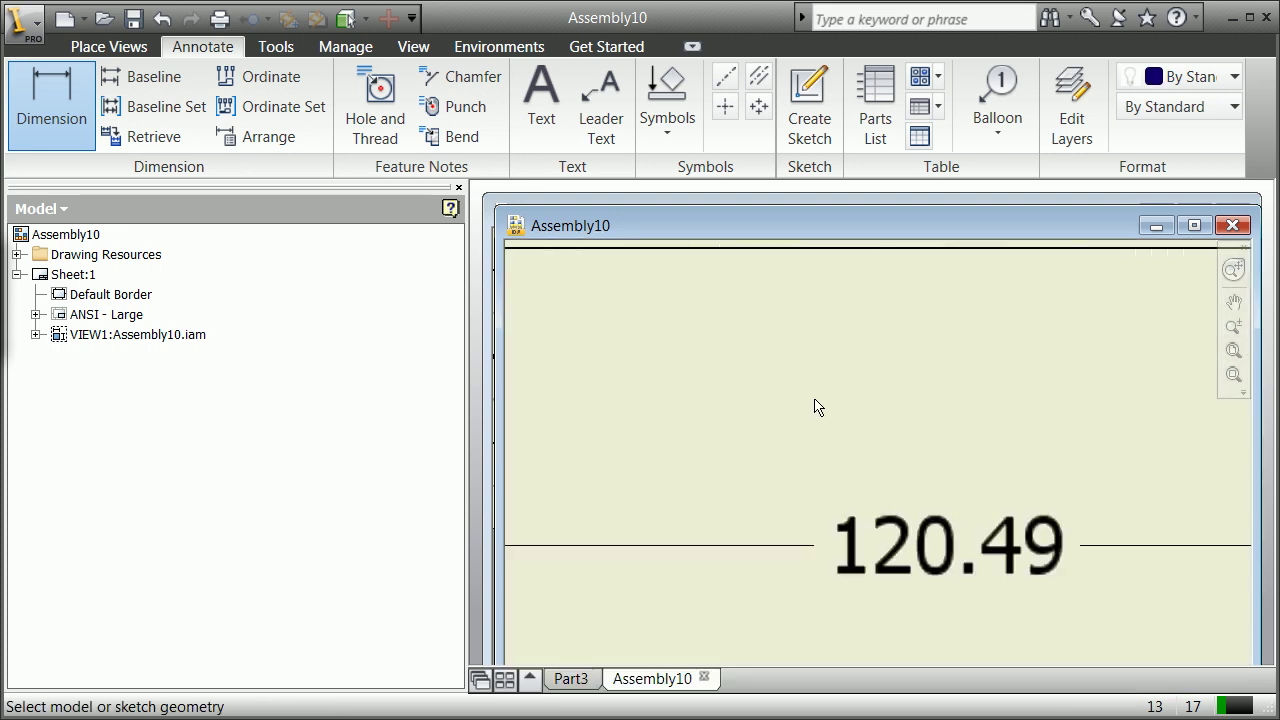
pyautogui.scroll(-3, 812, 406)
pyautogui.scroll(-2, 815, 407)
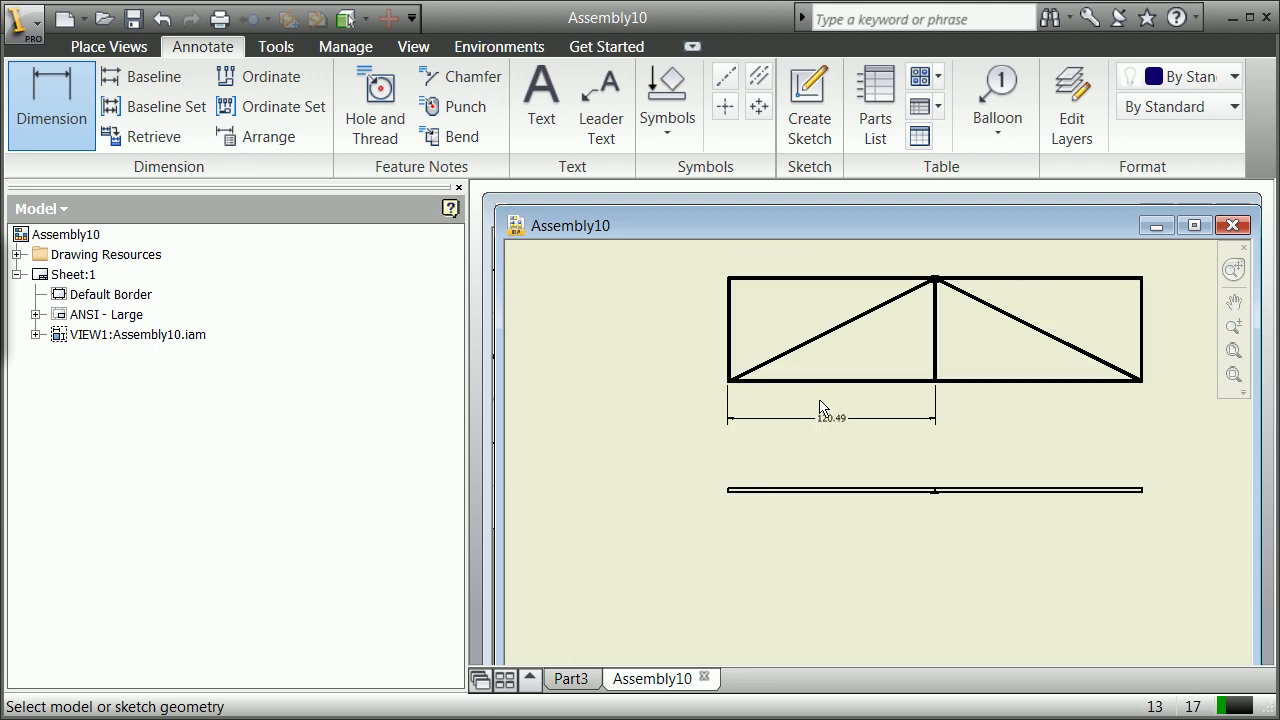
pyautogui.scroll(4, 865, 466)
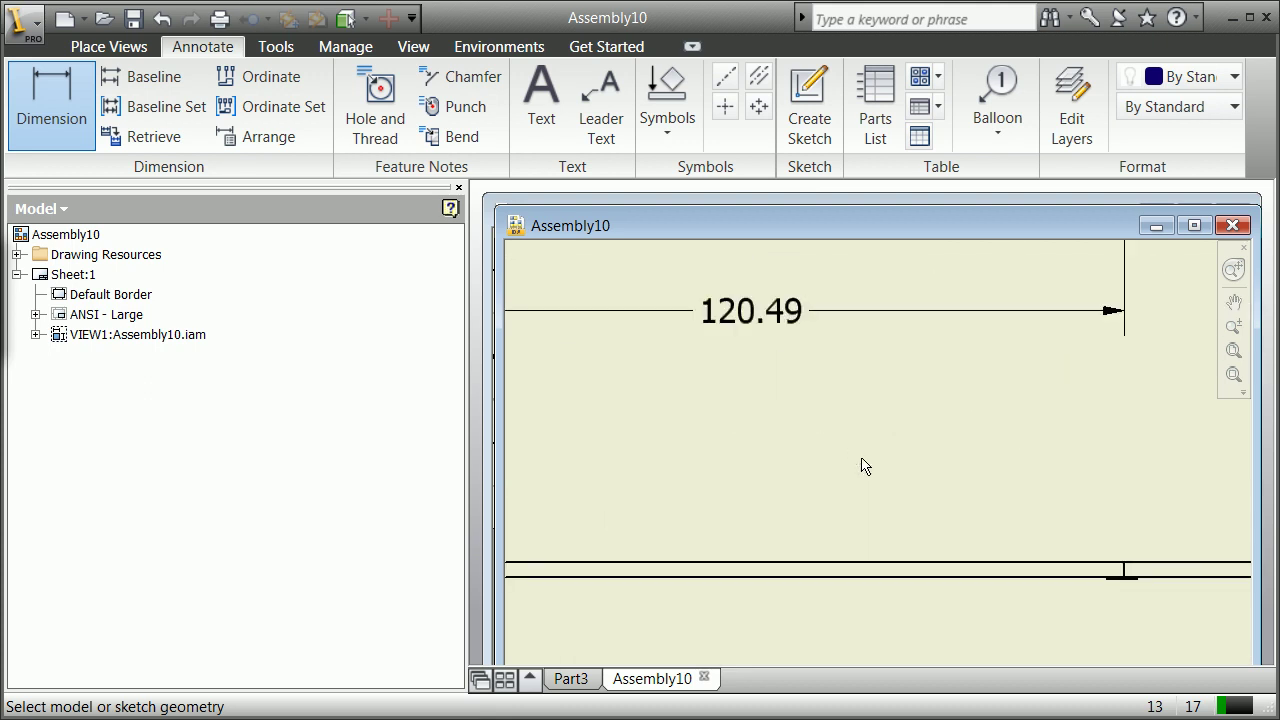
pyautogui.scroll(-4, 858, 463)
pyautogui.scroll(-3, 866, 466)
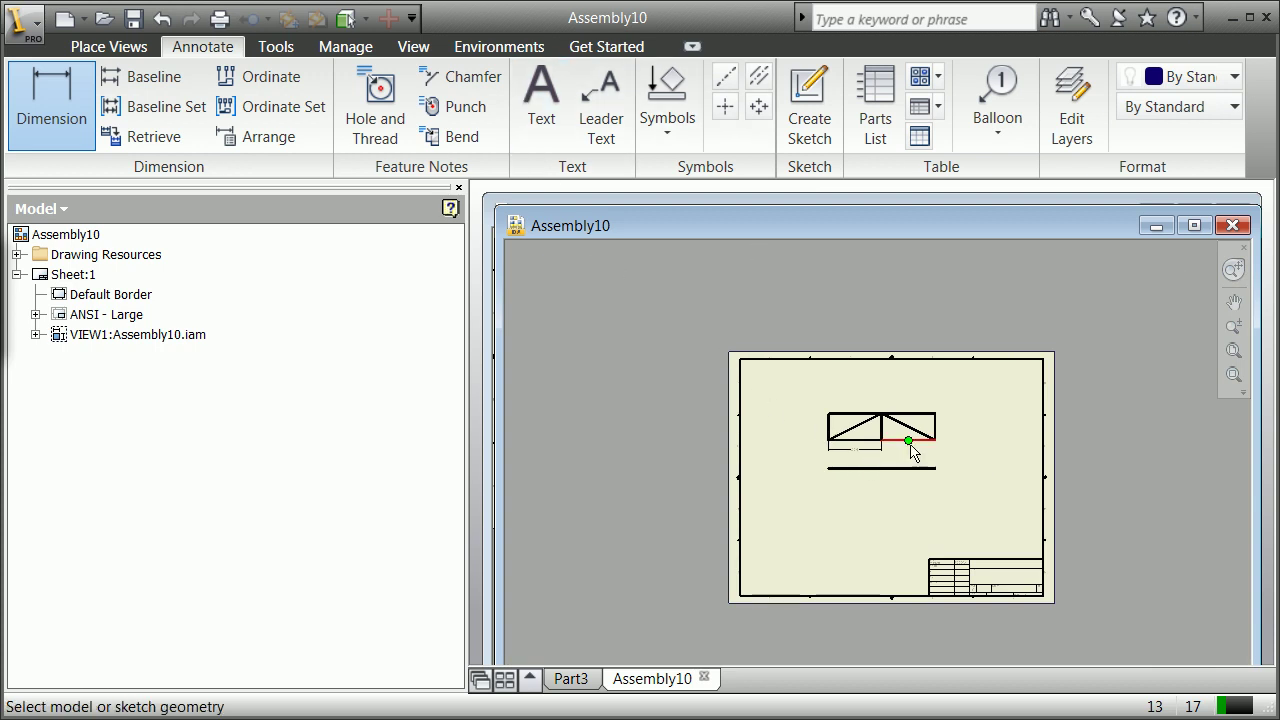
pyautogui.scroll(3, 900, 468)
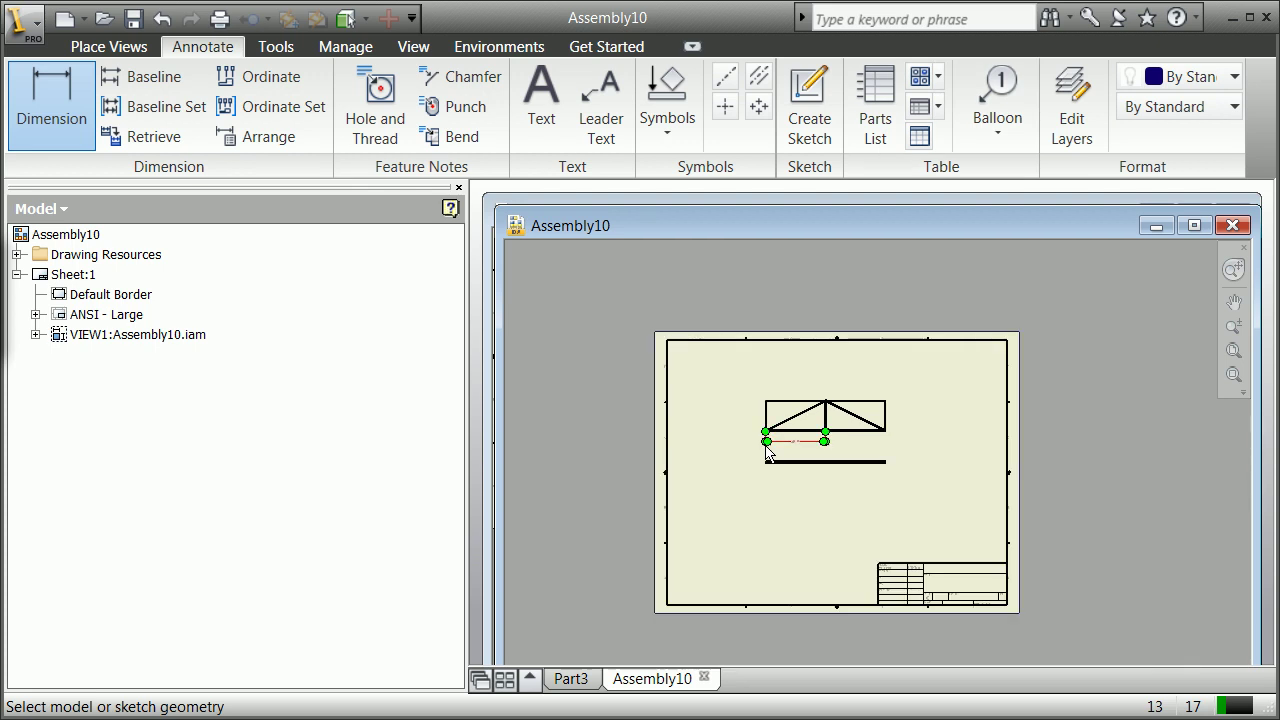
pyautogui.scroll(-4, 814, 433)
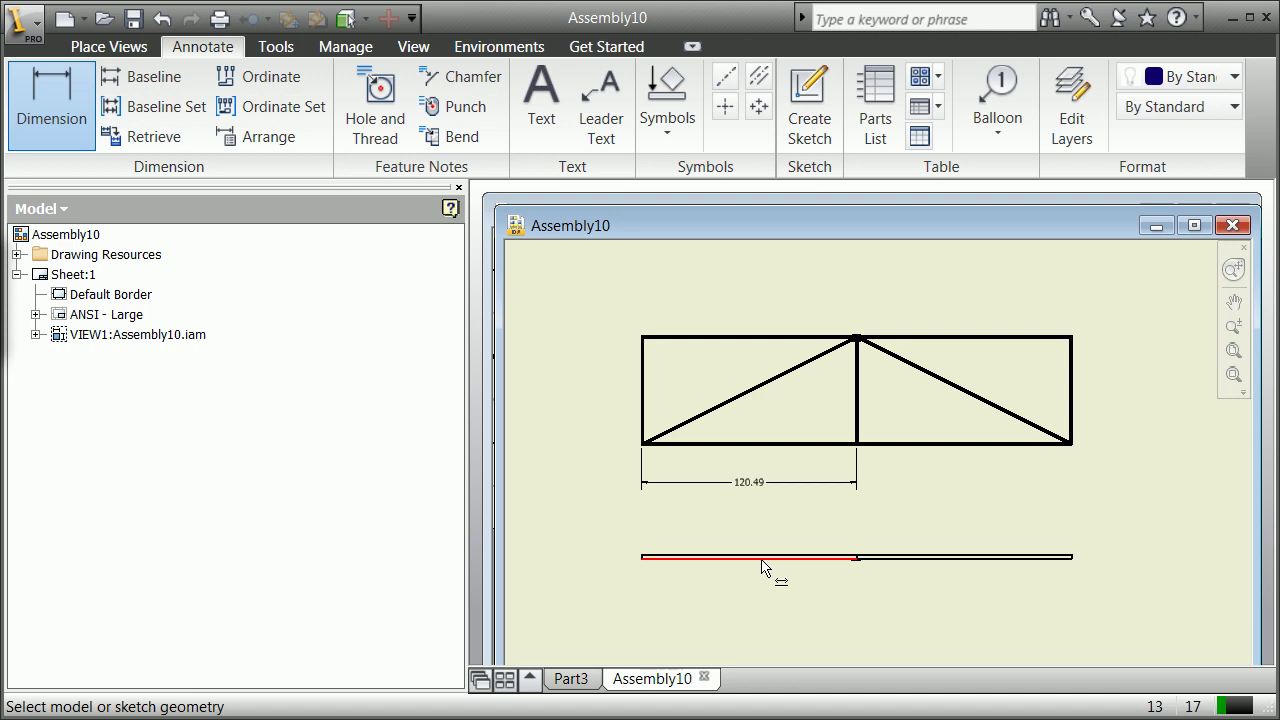
pyautogui.scroll(6, 762, 567)
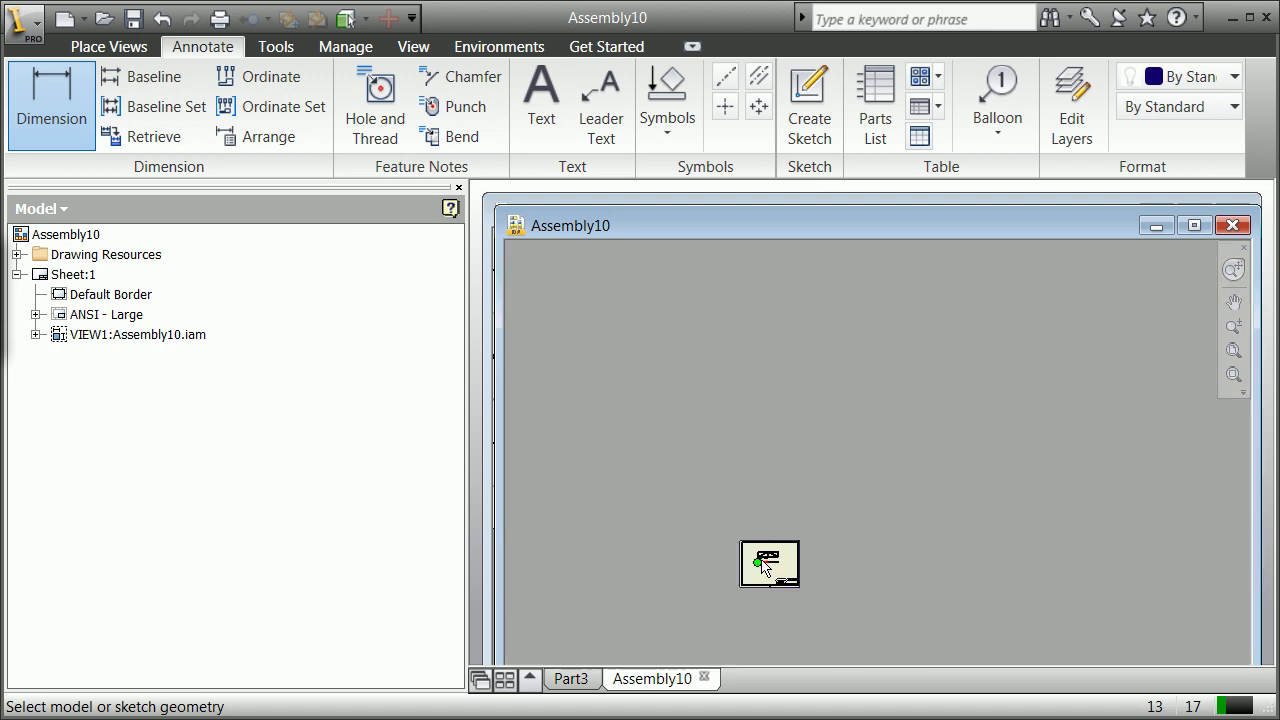
pyautogui.scroll(-3, 851, 608)
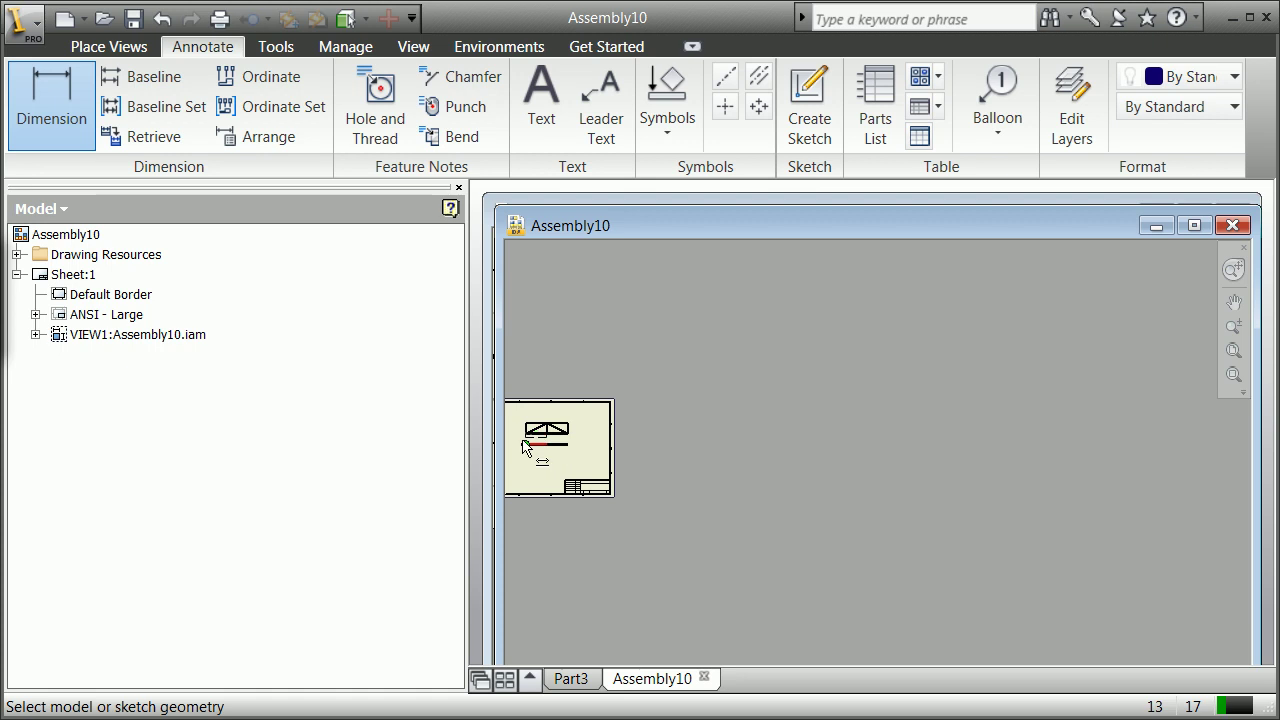
pyautogui.scroll(-4, 545, 450)
pyautogui.scroll(3, 555, 450)
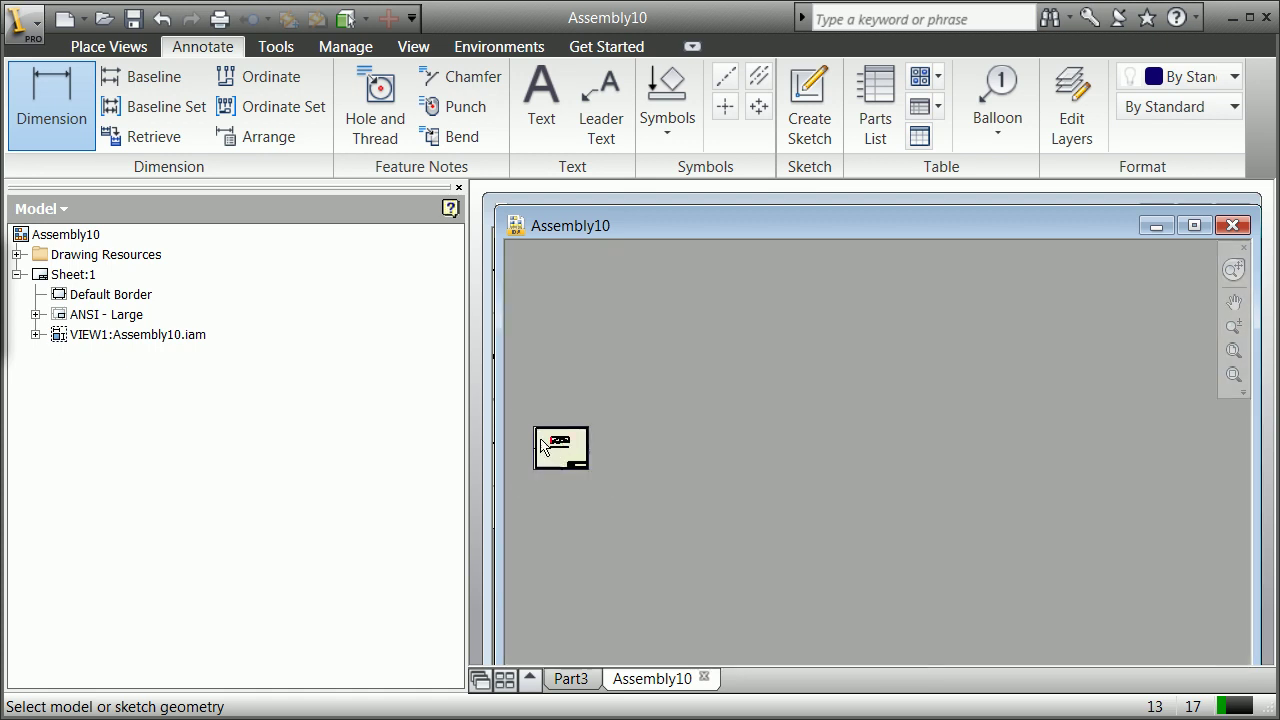
pyautogui.scroll(-6, 545, 442)
pyautogui.scroll(3, 762, 527)
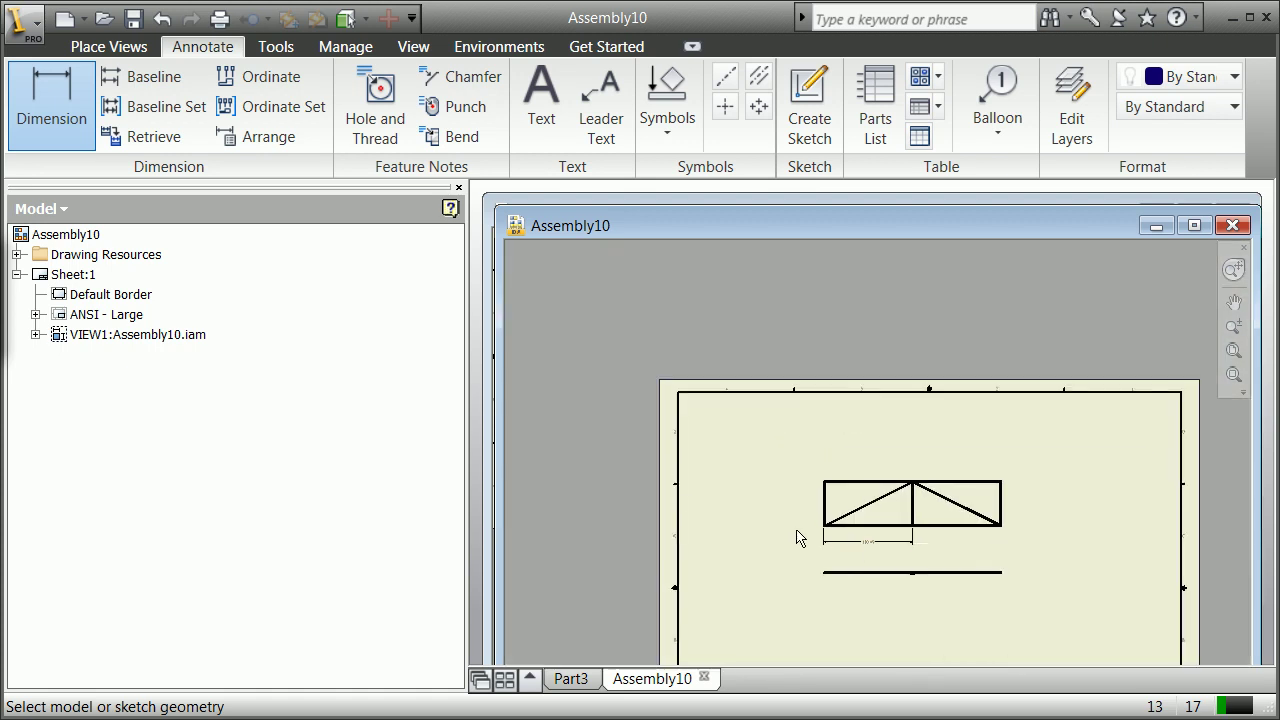
# Draw section line A-A vertically through the truss view, from above to below it
pyautogui.click(121, 47)
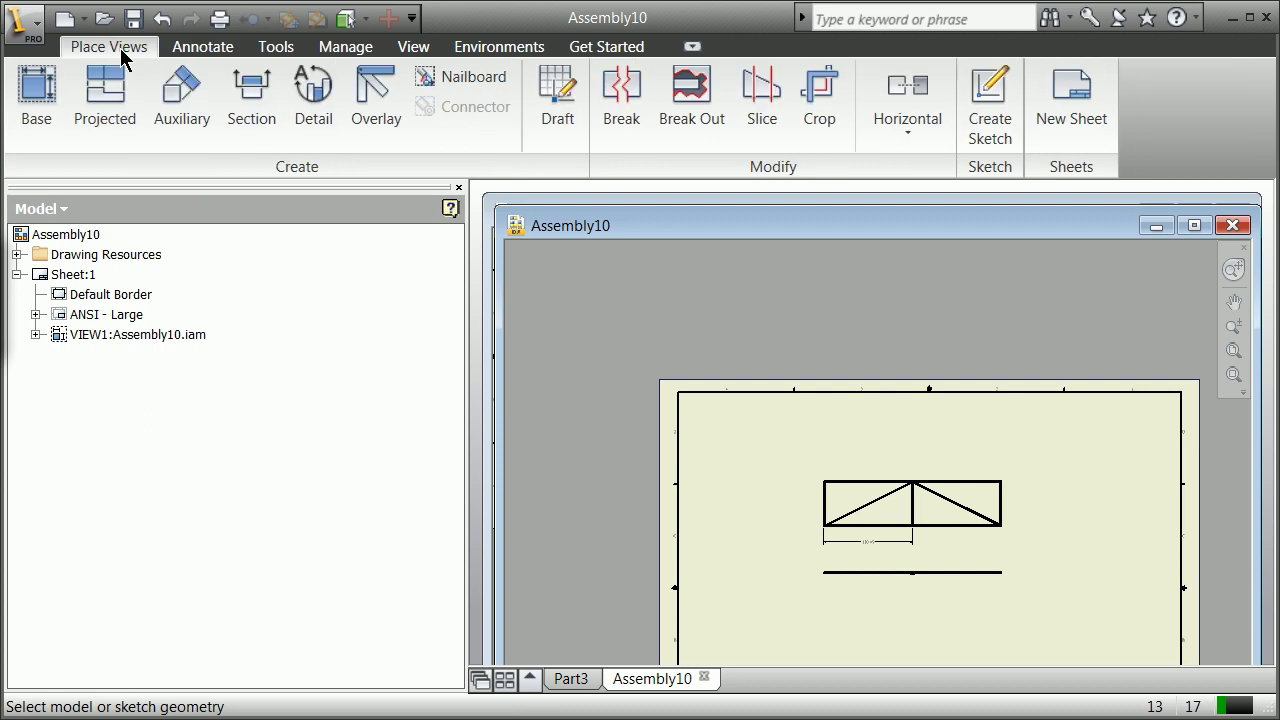
pyautogui.click(240, 118)
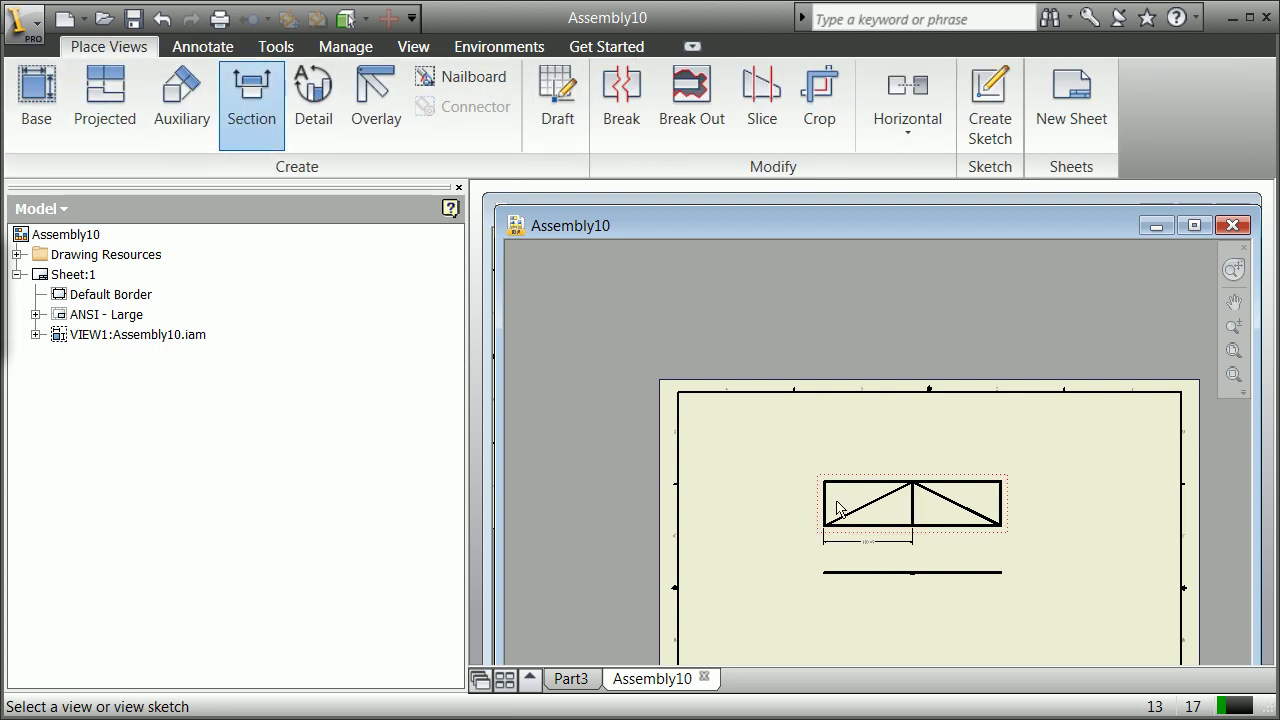
pyautogui.click(876, 540)
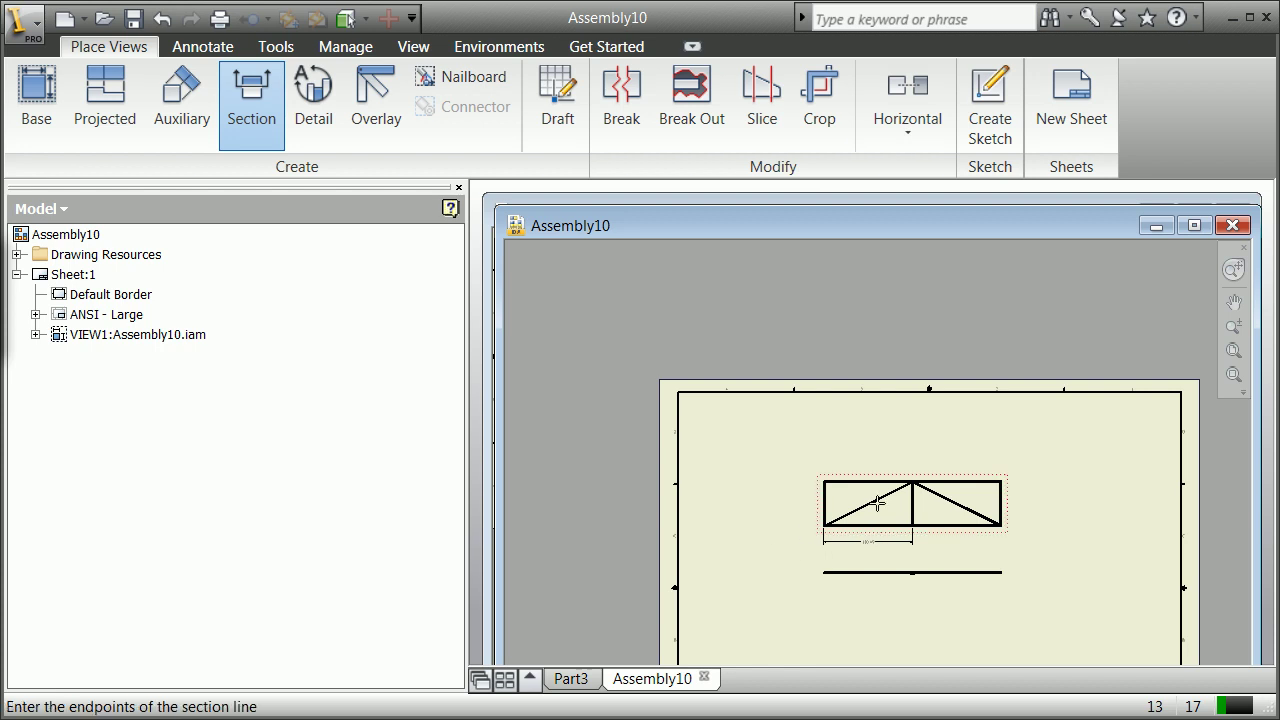
pyautogui.click(870, 445)
pyautogui.click(868, 560)
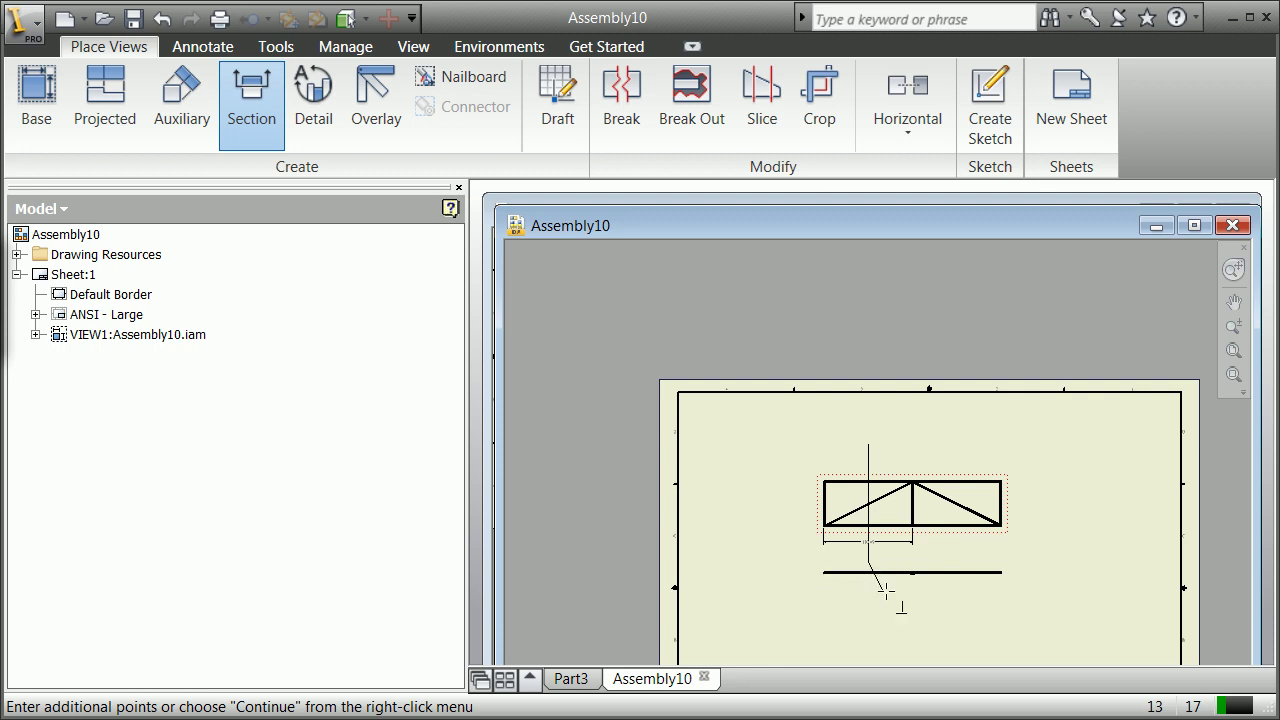
pyautogui.rightClick(863, 578)
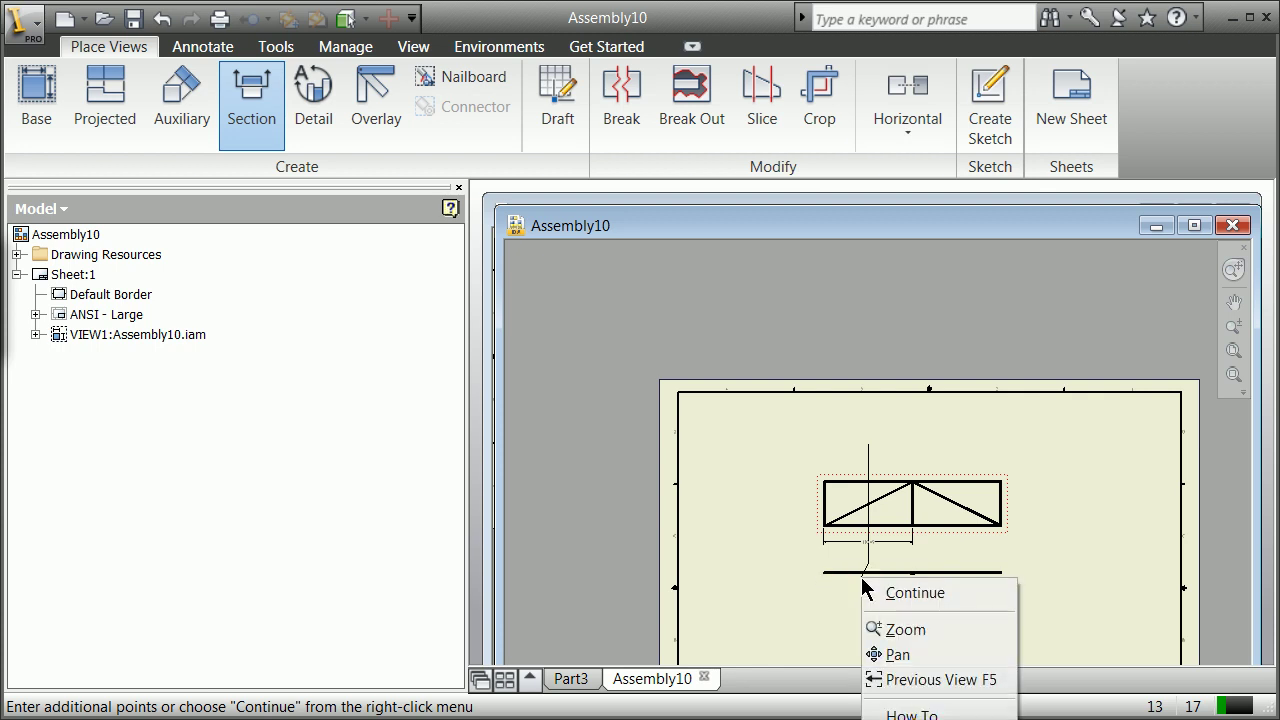
pyautogui.click(883, 593)
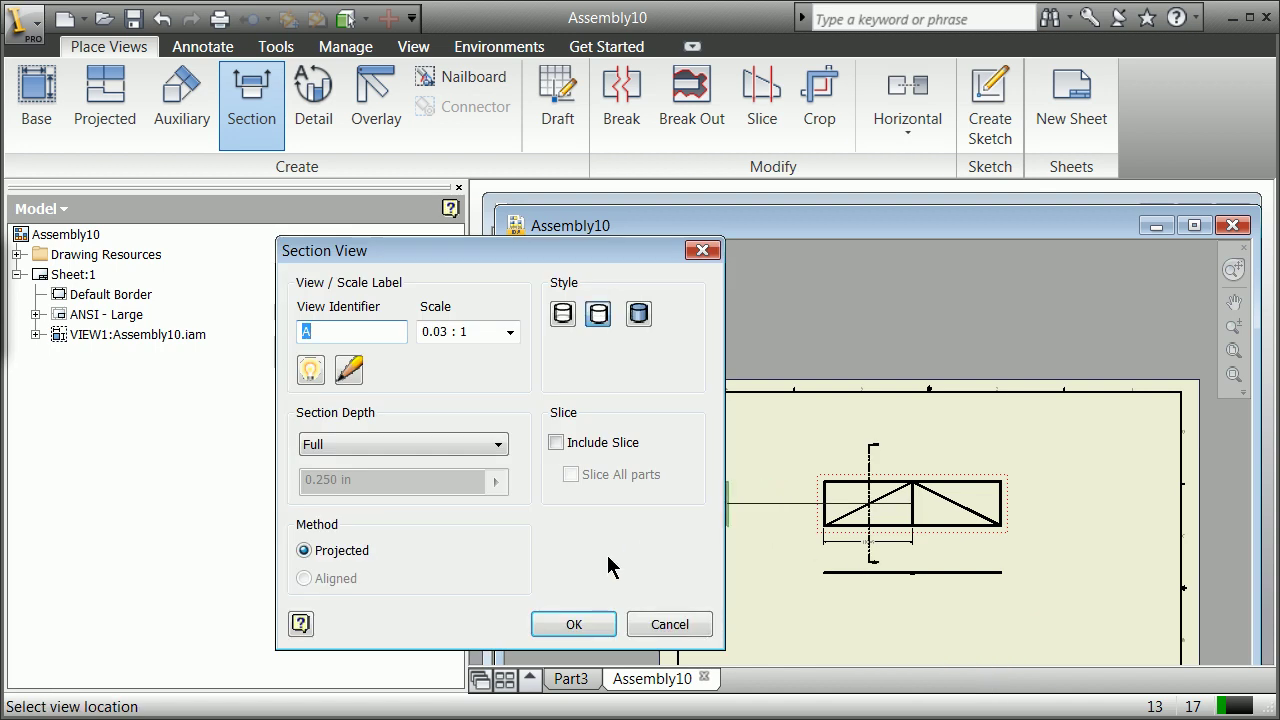
pyautogui.click(760, 524)
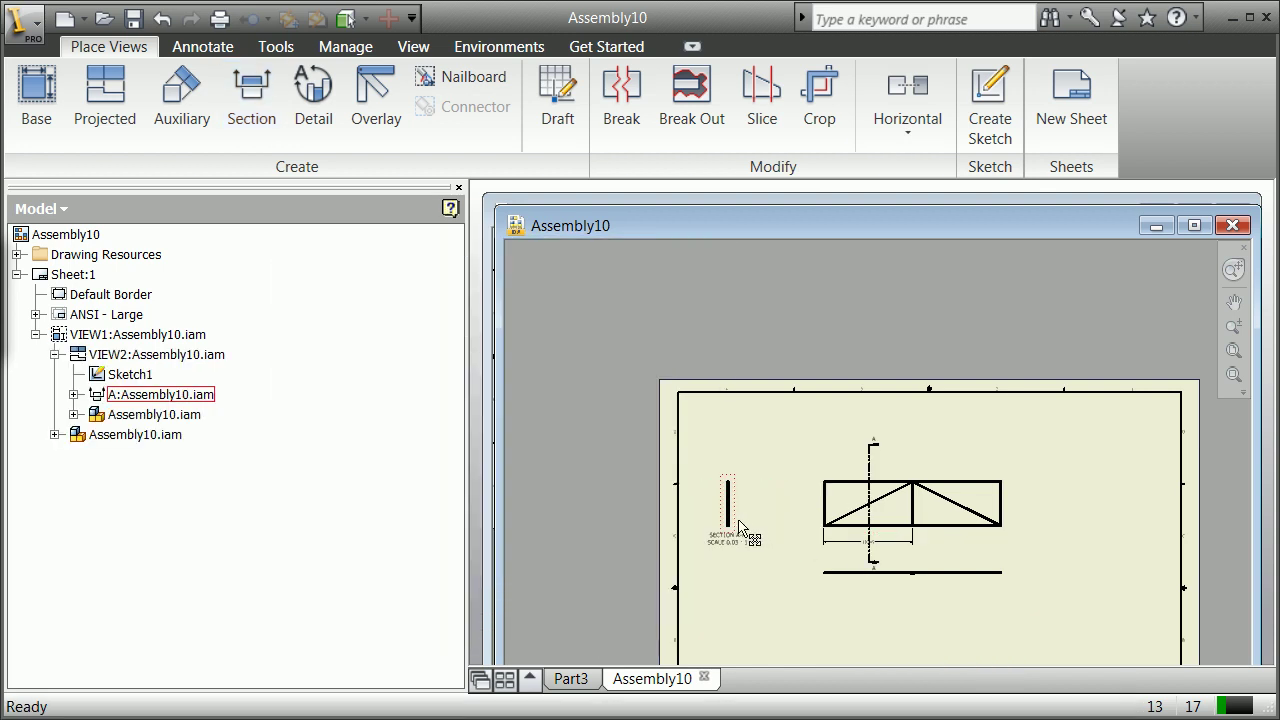
pyautogui.scroll(5, 716, 503)
pyautogui.scroll(-4, 716, 503)
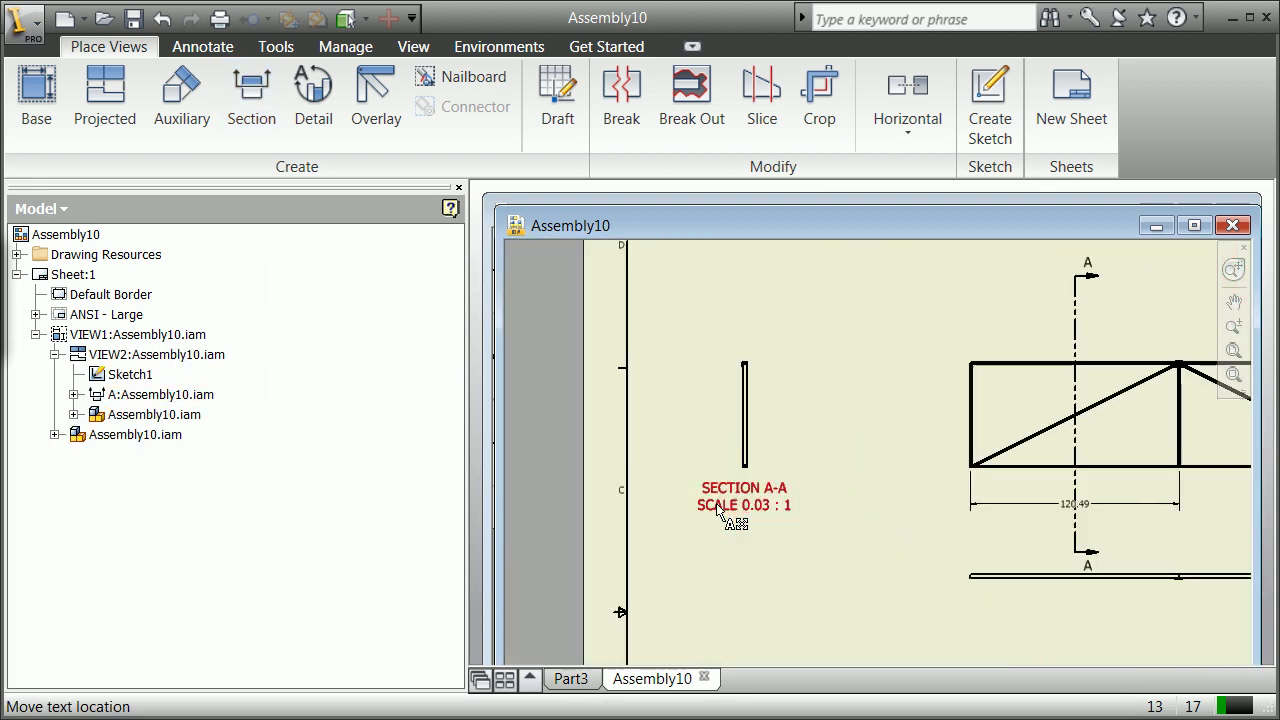
pyautogui.scroll(3, 745, 440)
pyautogui.scroll(-5, 752, 462)
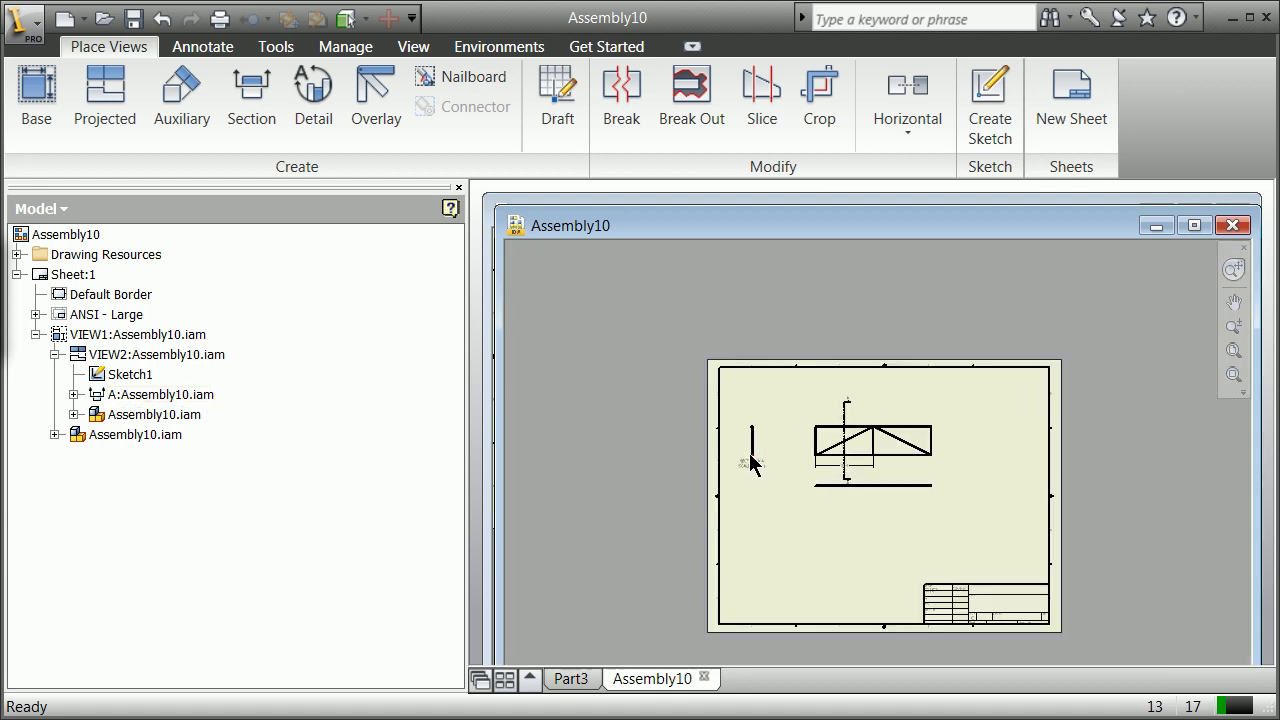
pyautogui.scroll(4, 875, 458)
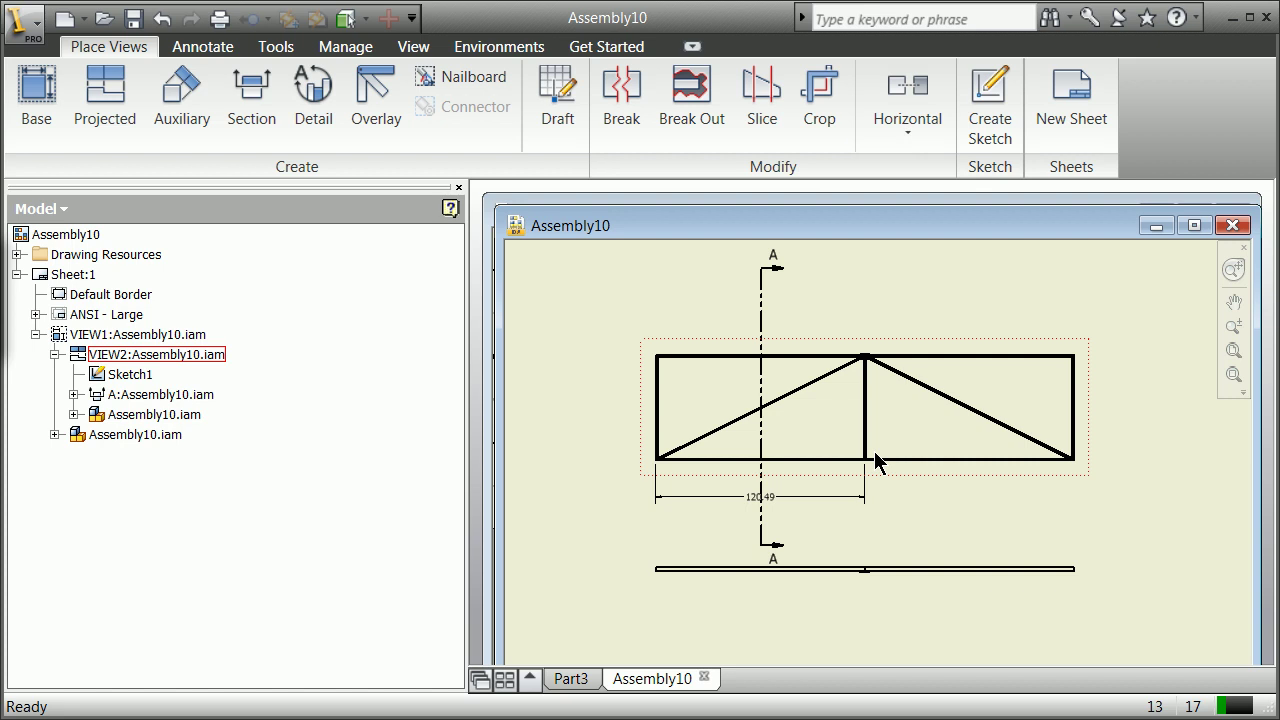
pyautogui.scroll(-4, 776, 352)
pyautogui.click(772, 350)
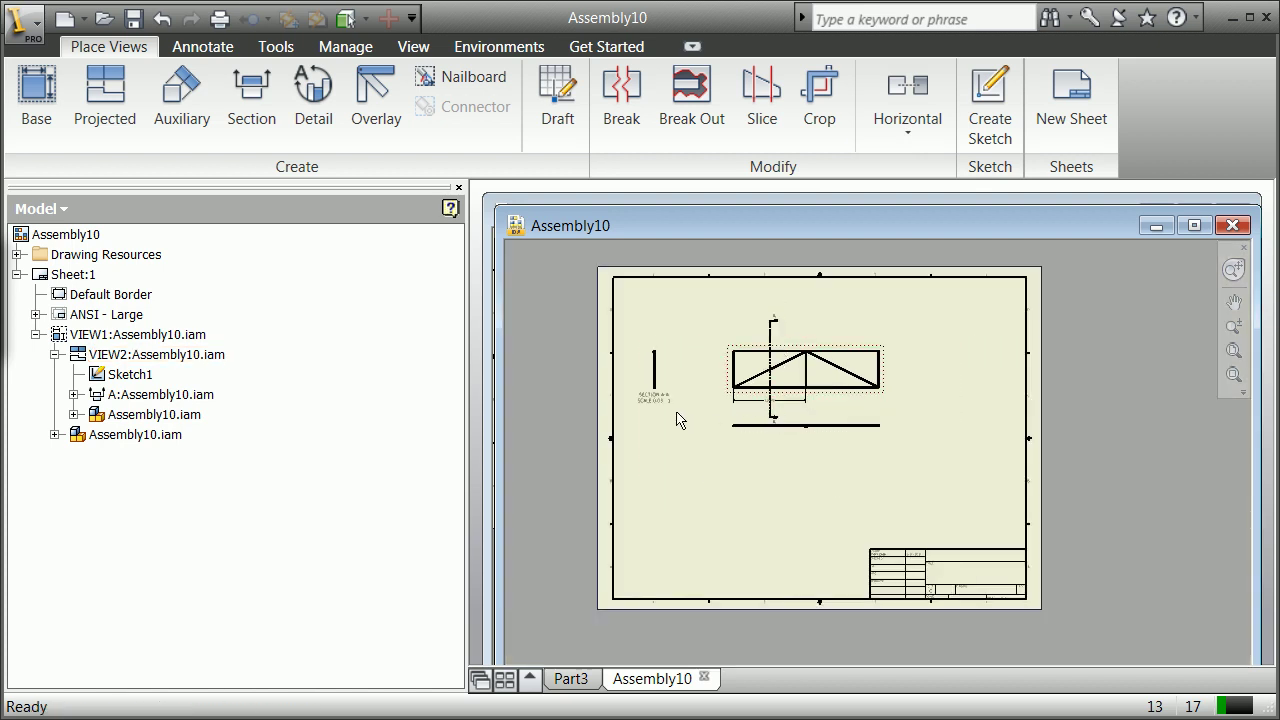
pyautogui.scroll(3, 668, 375)
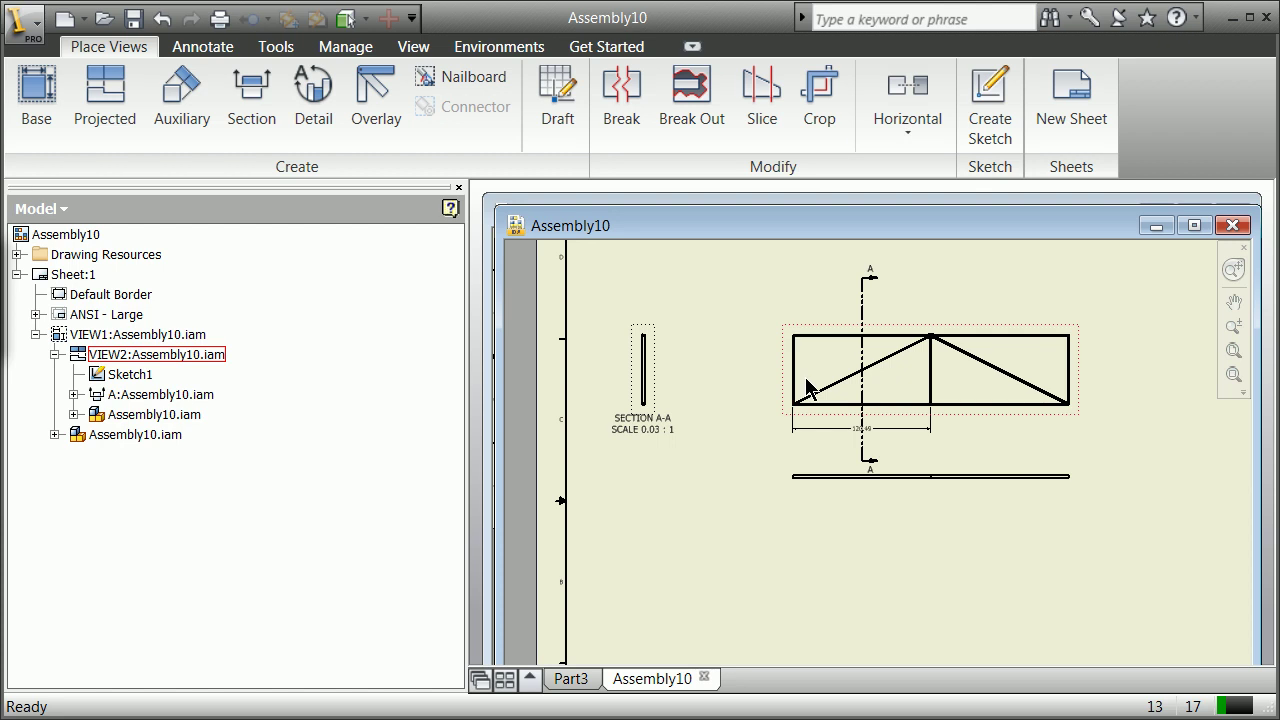
pyautogui.scroll(-3, 803, 383)
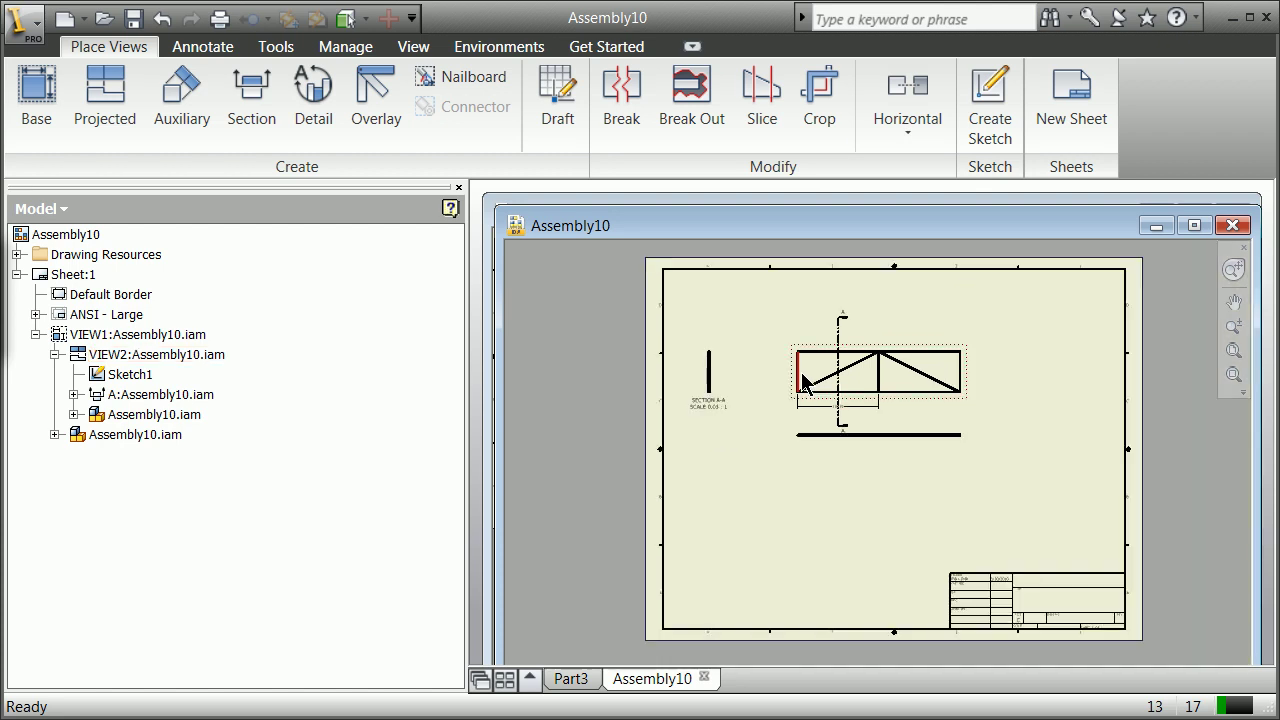